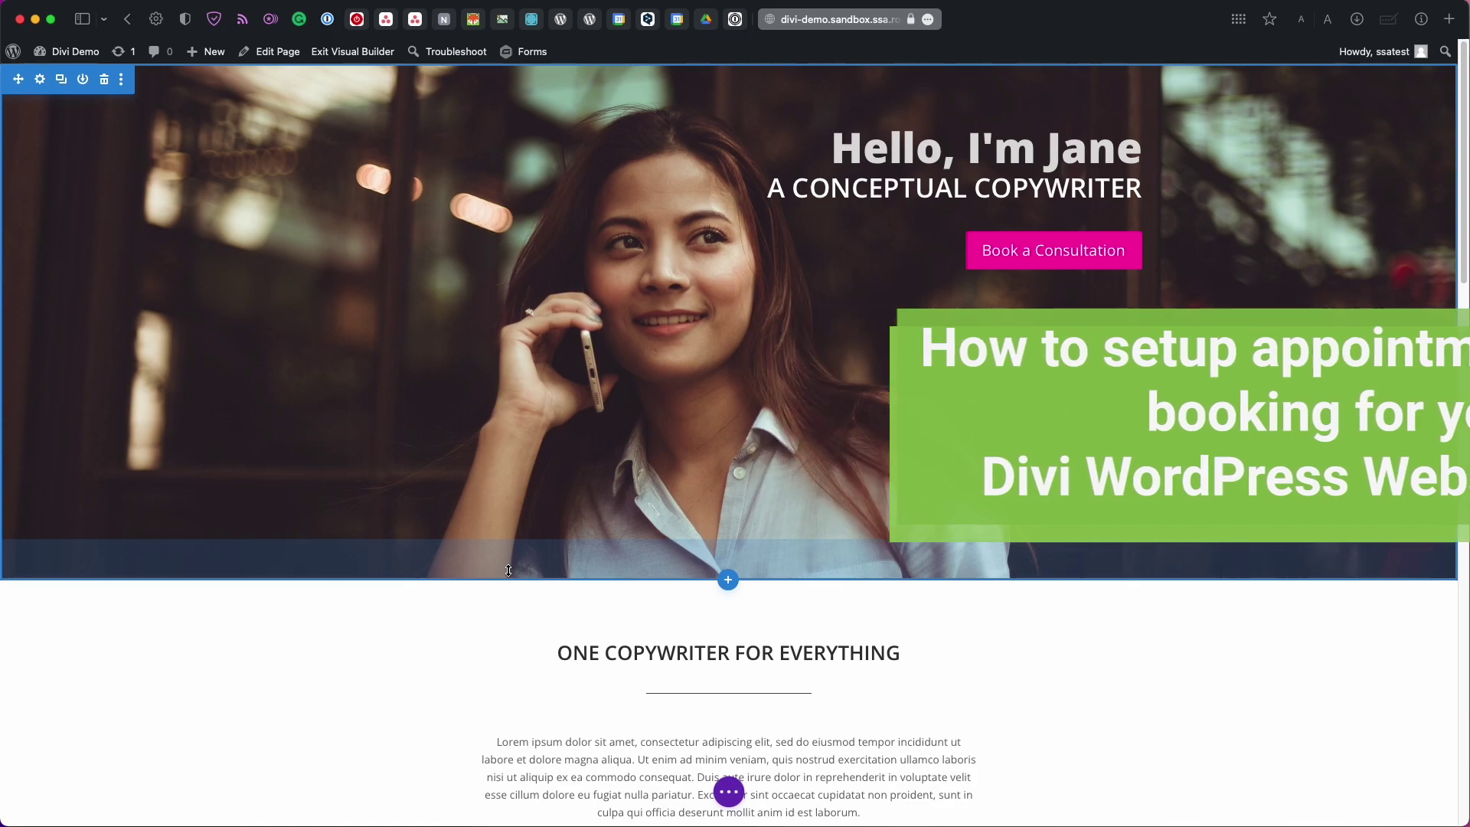
Go from the site to the WordPress Dashboard and its installed Plugins list
mouse_move(465, 578)
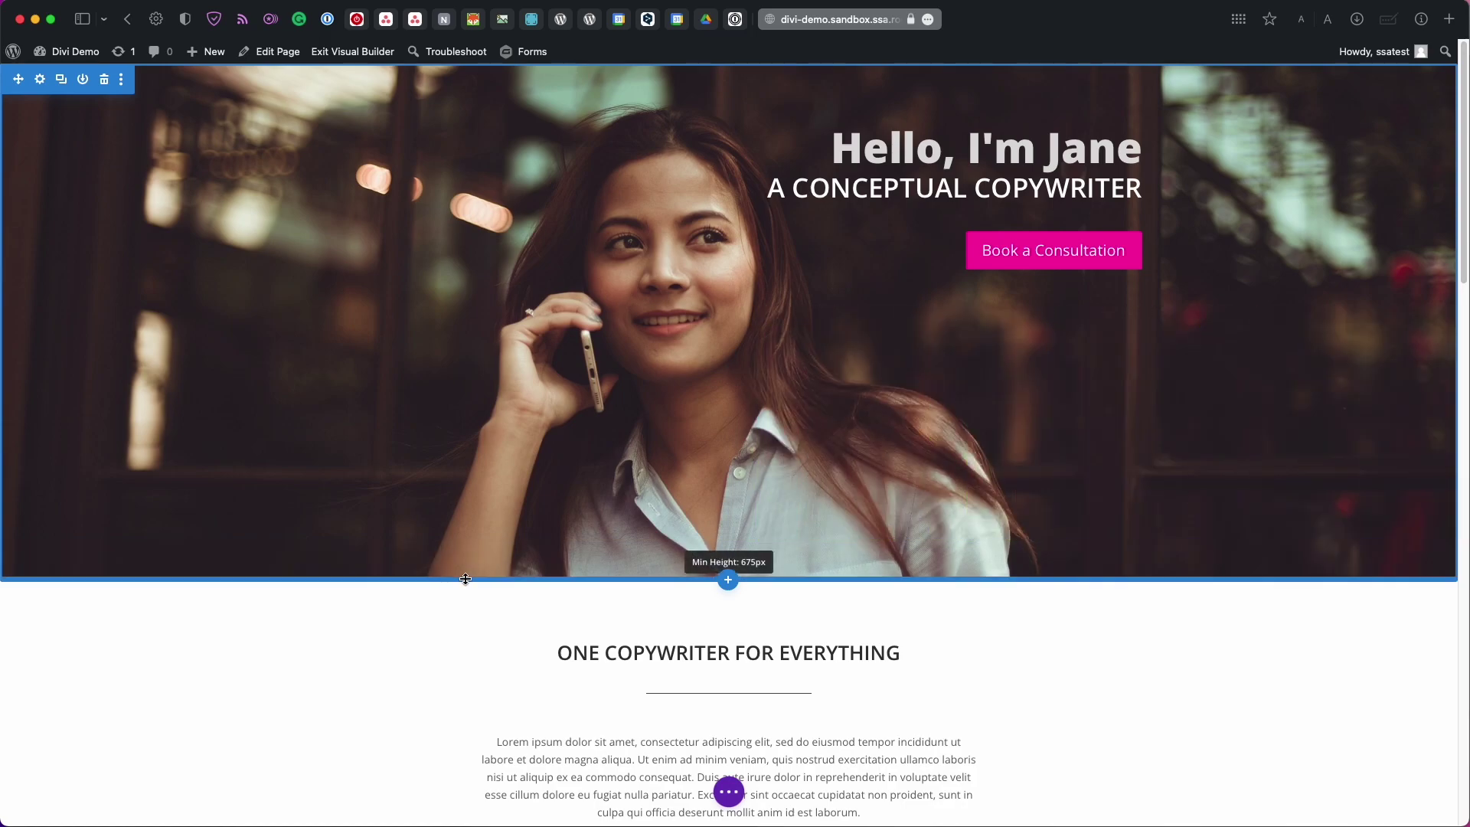
scroll(465, 579, down, 12)
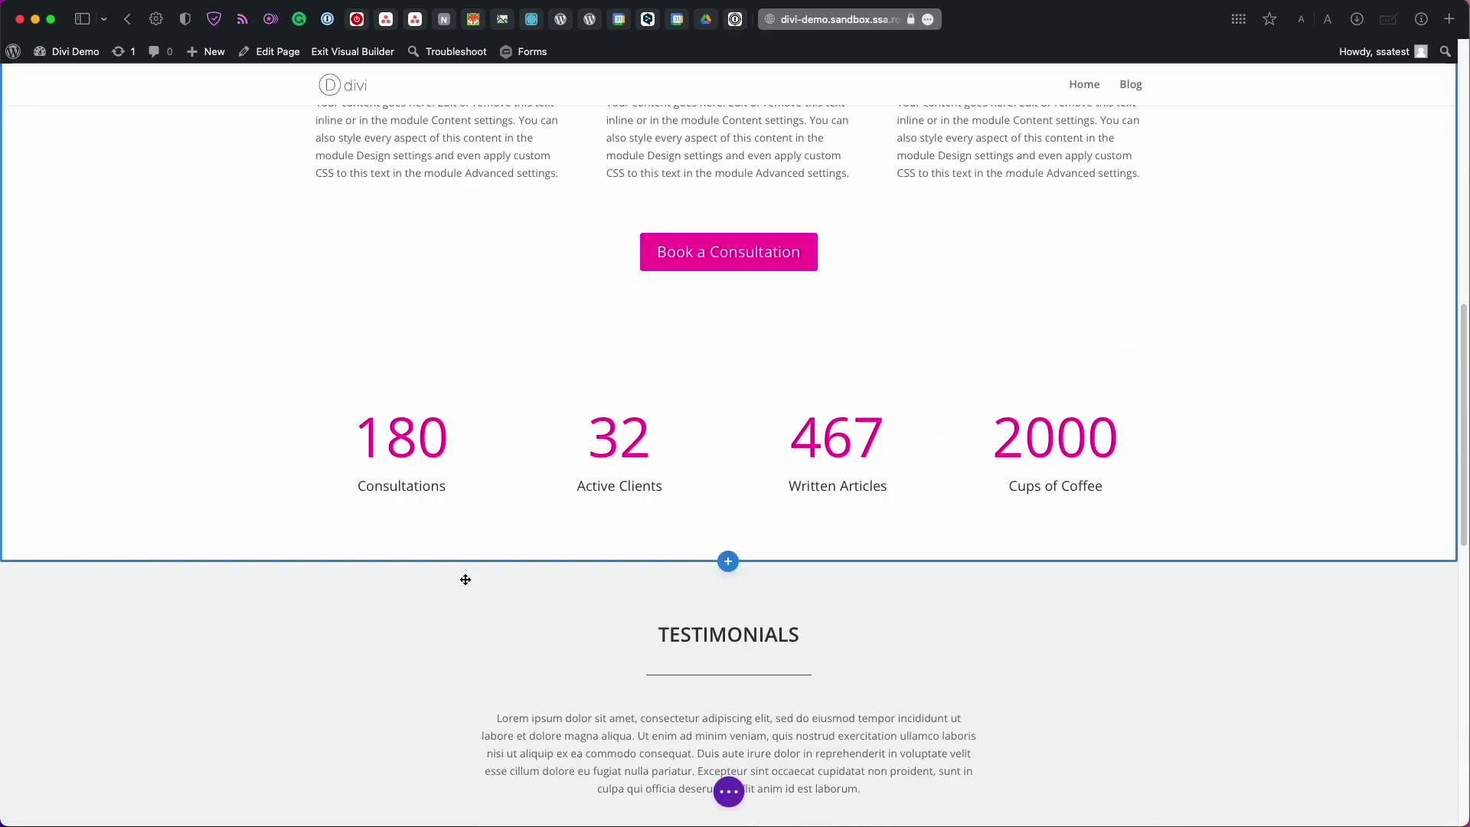
scroll(465, 579, down, 15)
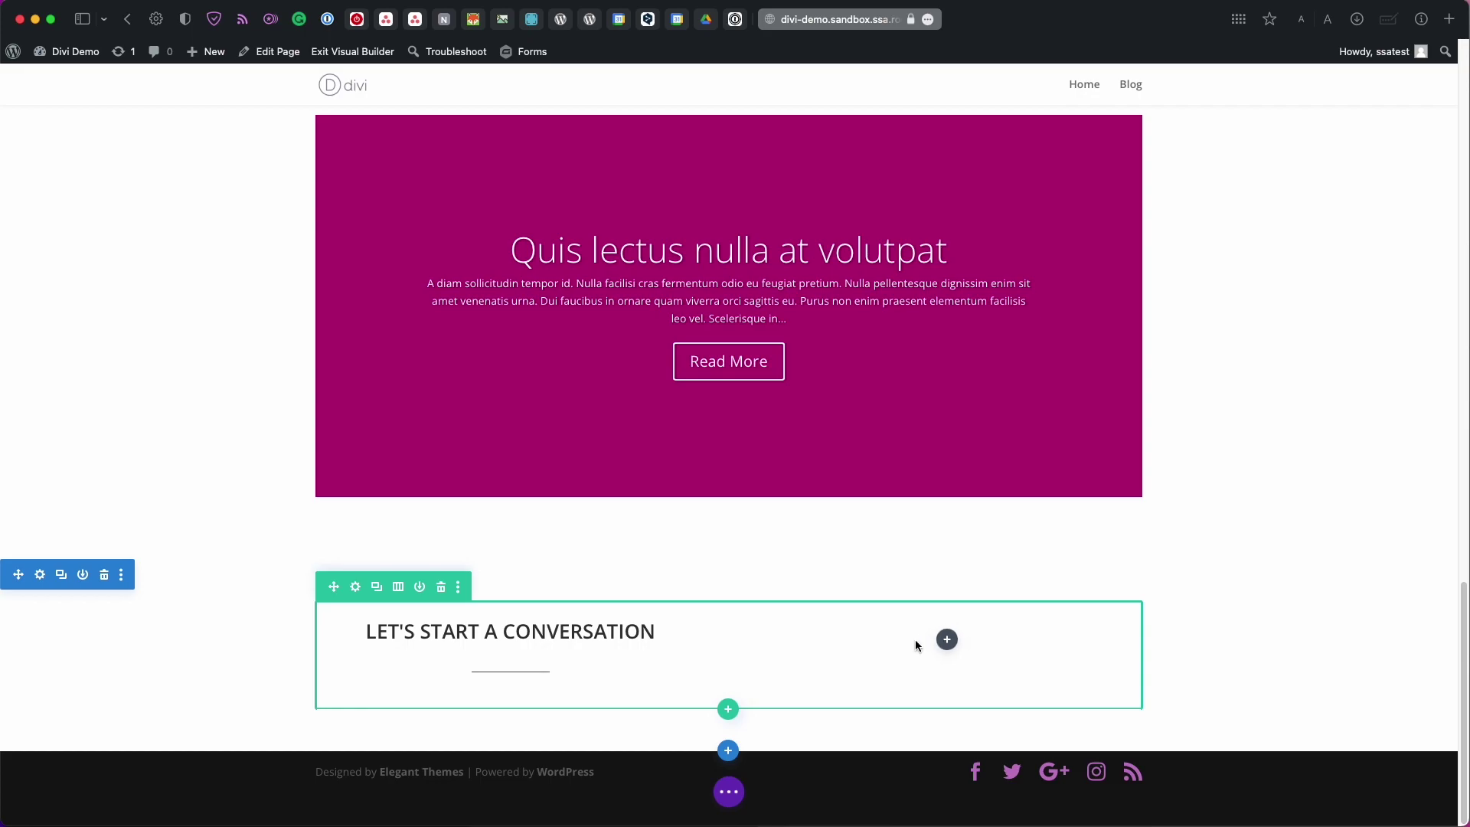
click(12, 41)
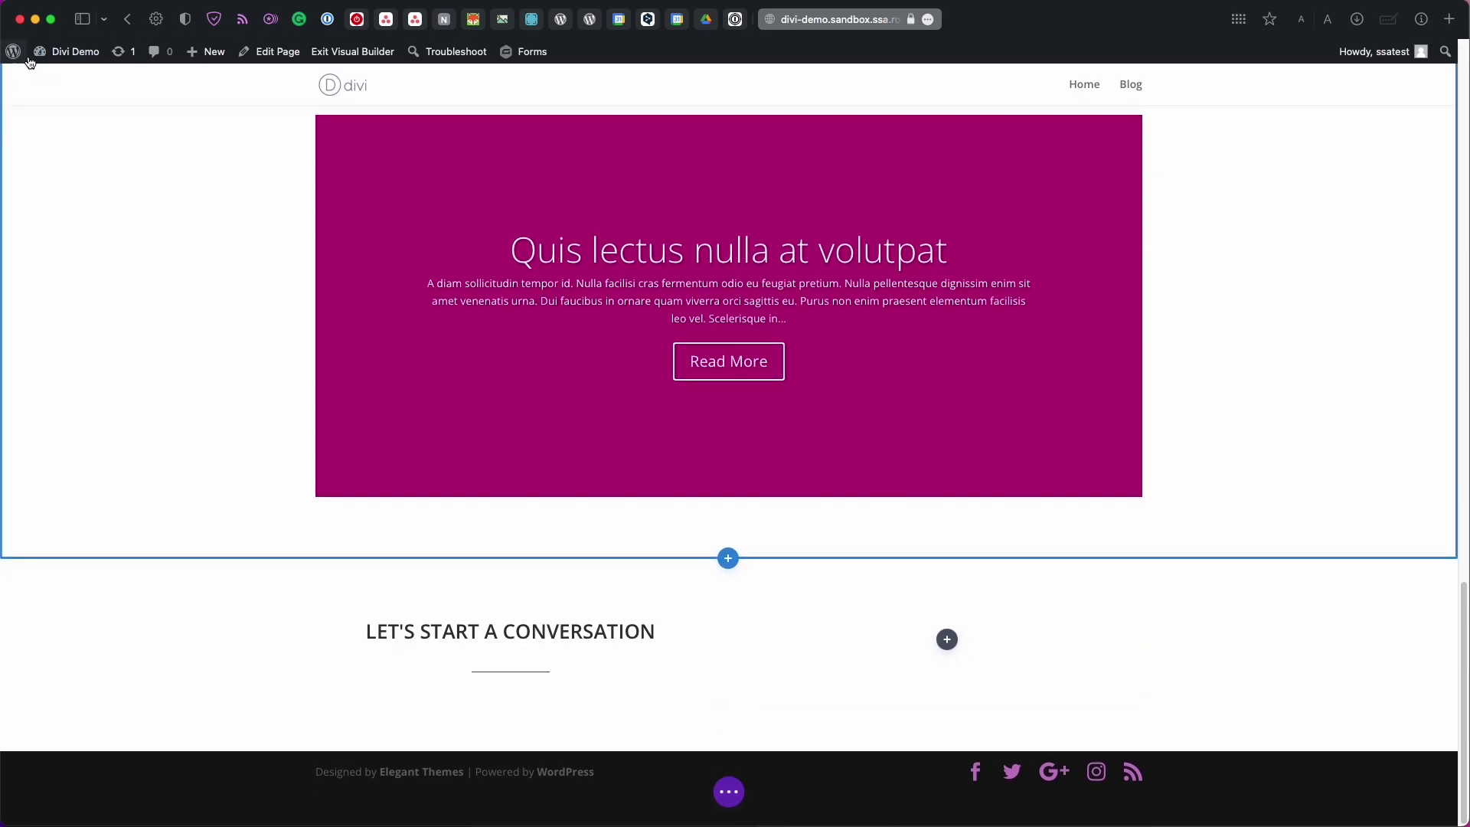
mouse_move(76, 53)
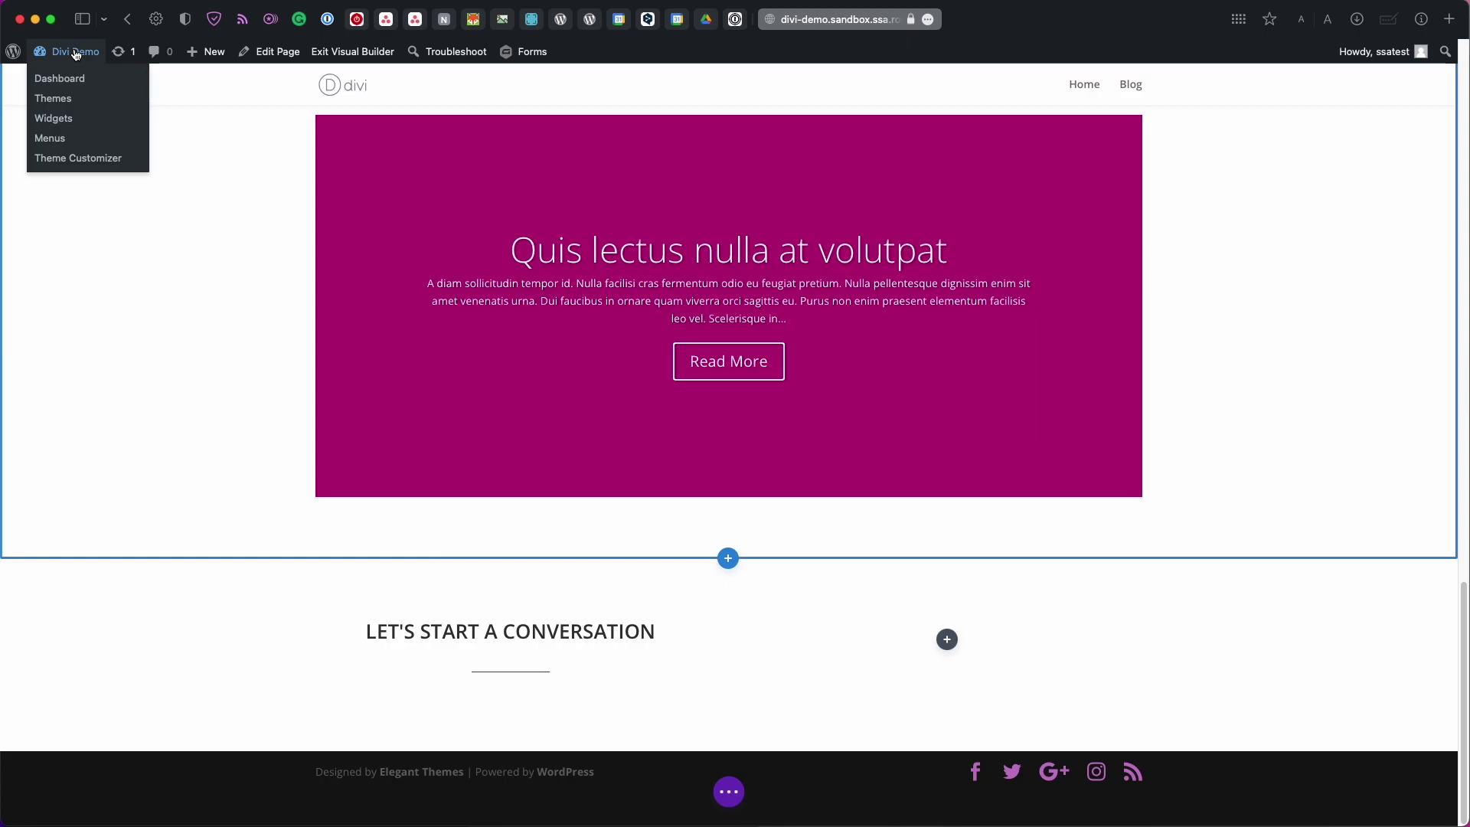
click(76, 52)
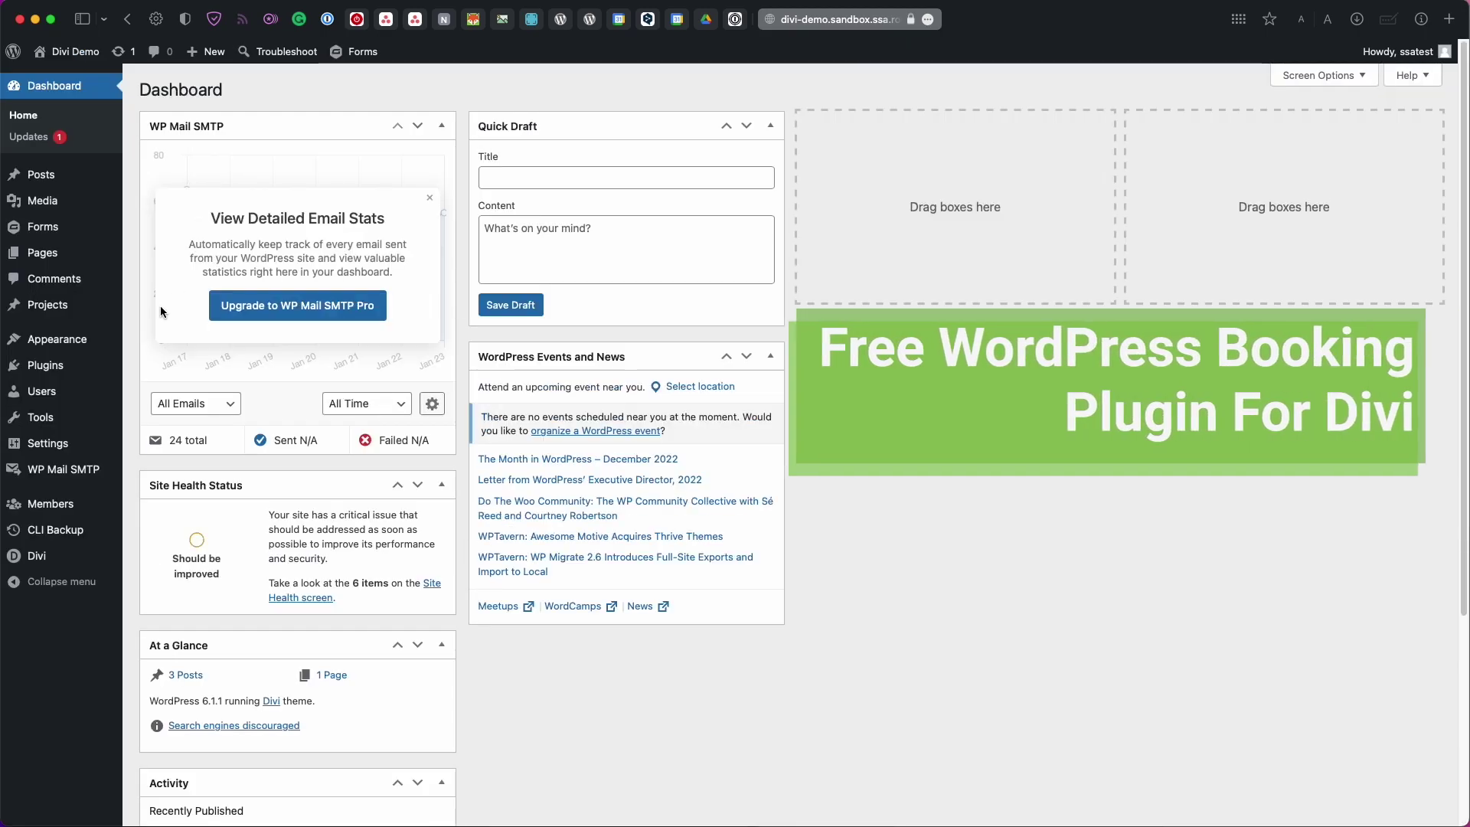
mouse_move(64, 375)
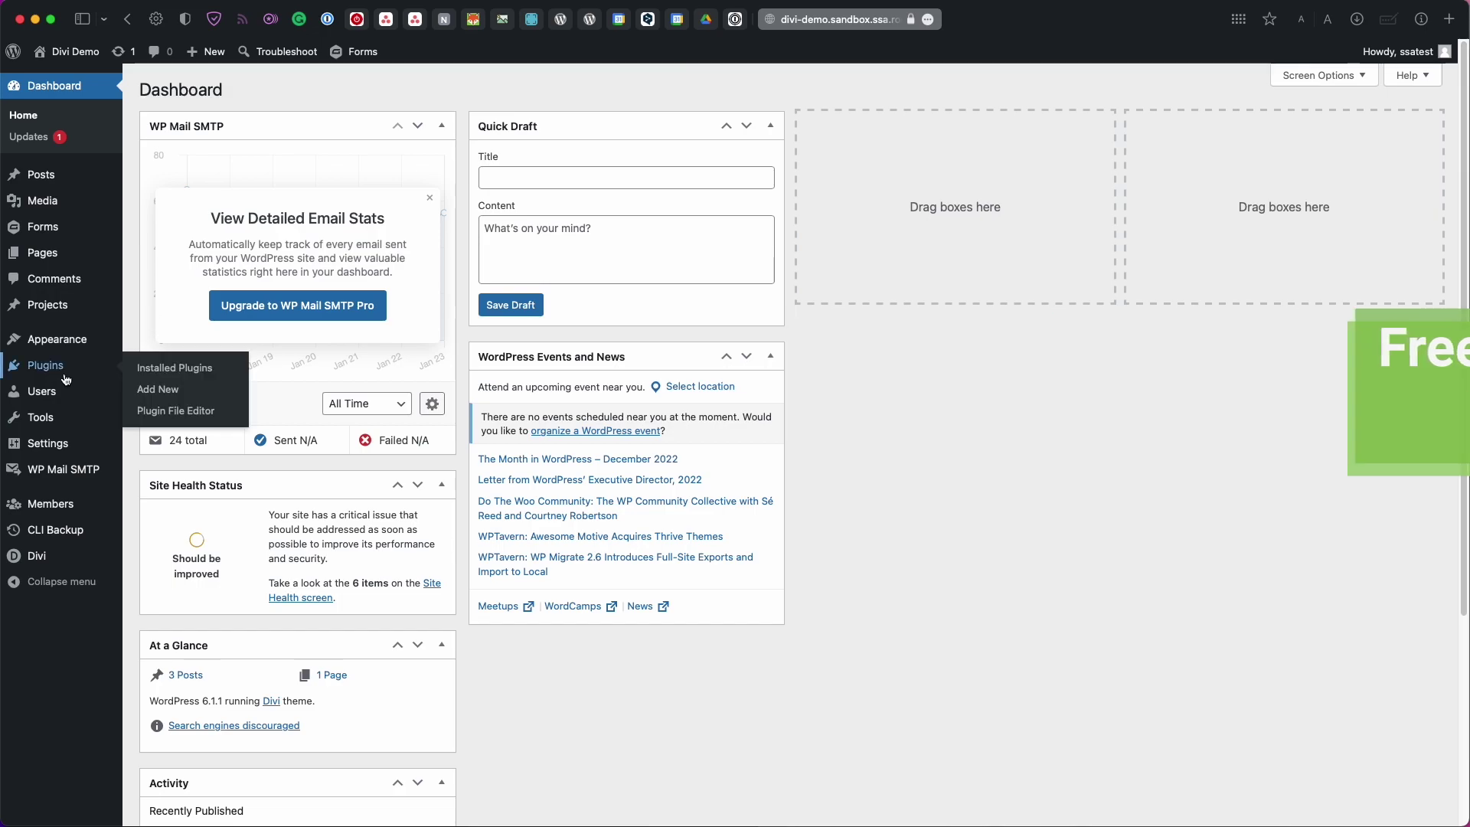
click(48, 375)
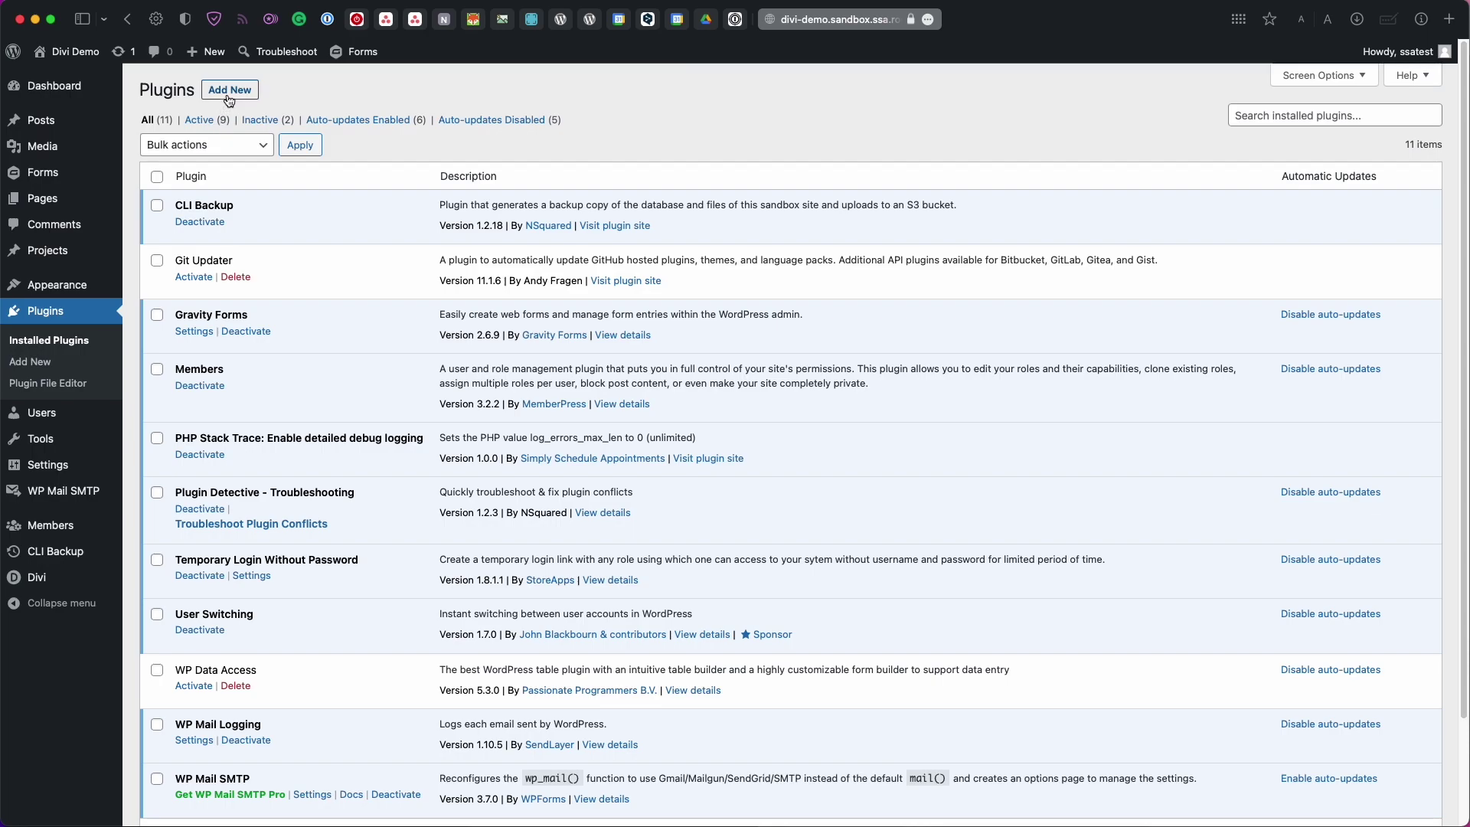
Search new plugins for 'simply', then install and activate Simply Schedule Appointments
click(229, 90)
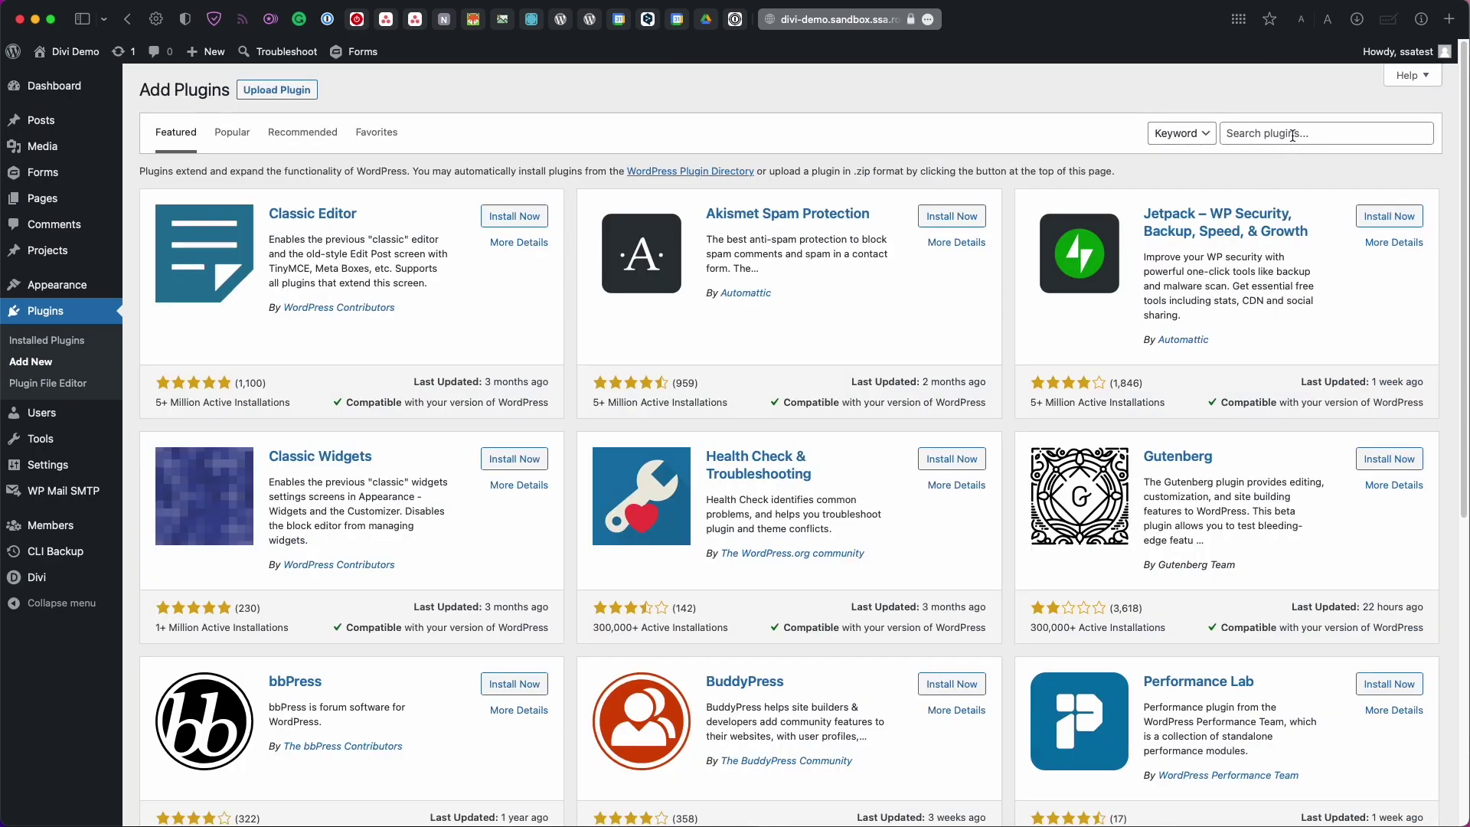
click(1292, 135)
text(simply)
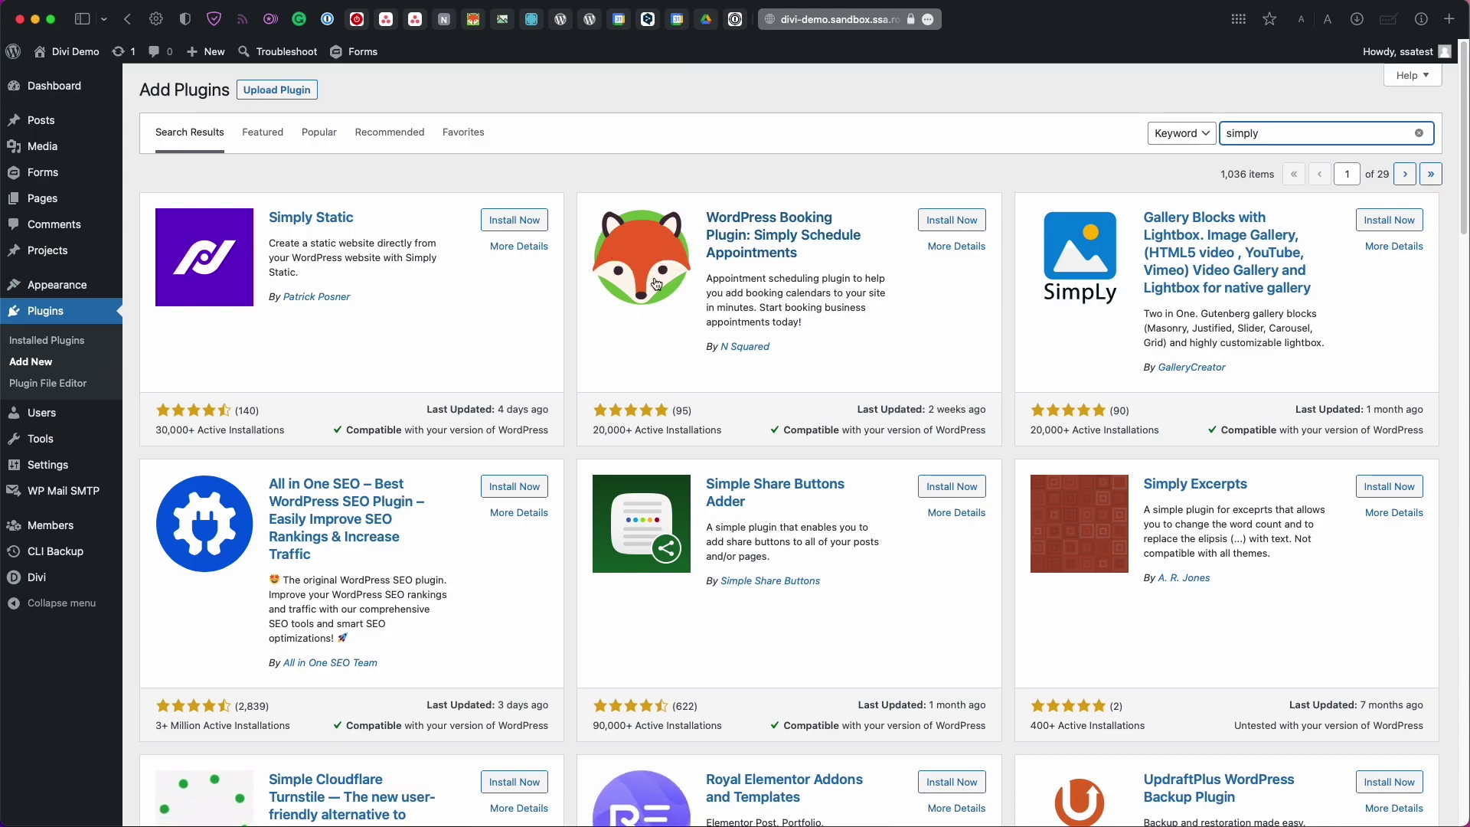
click(928, 224)
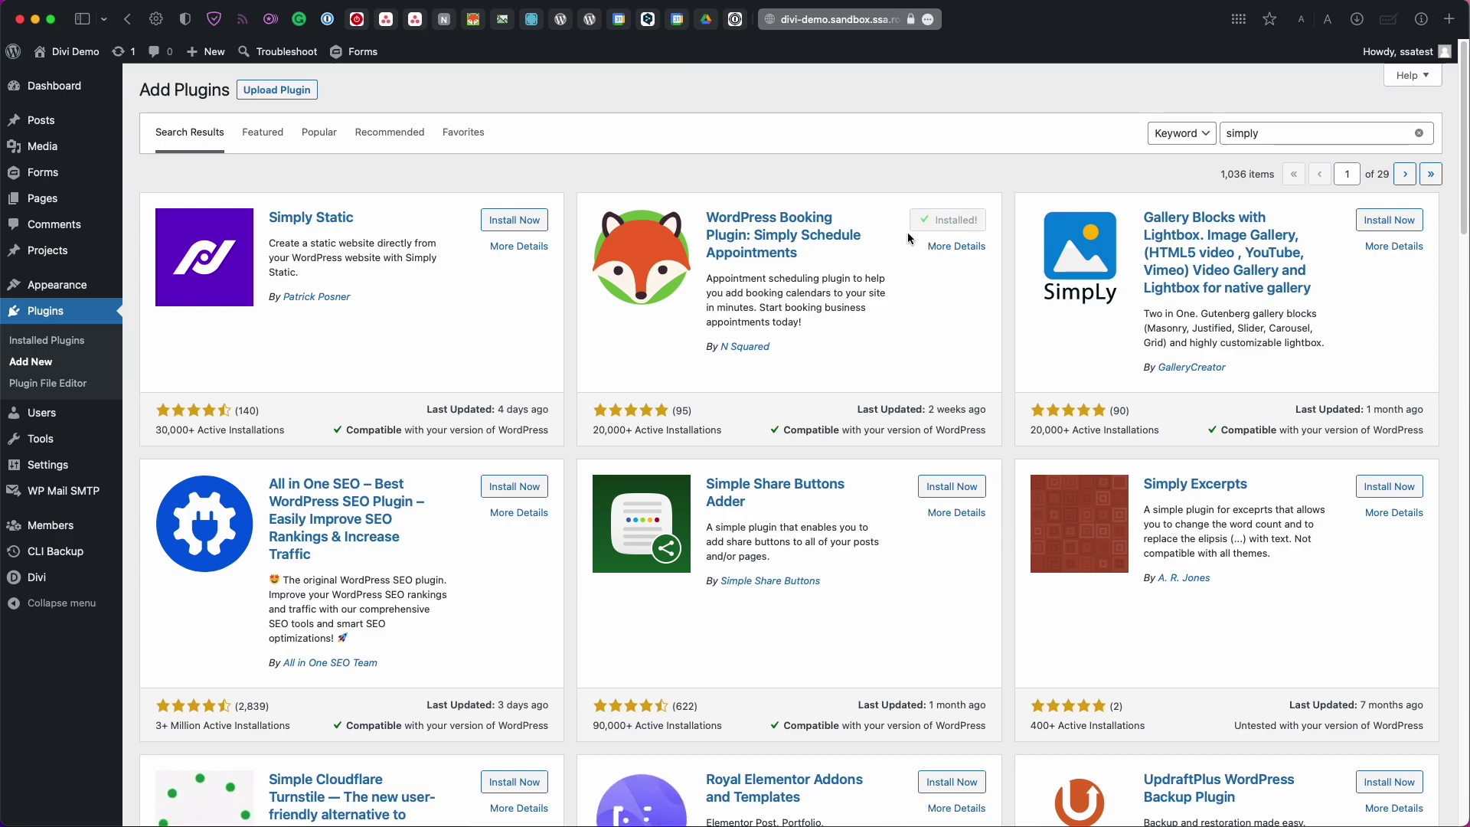
click(947, 222)
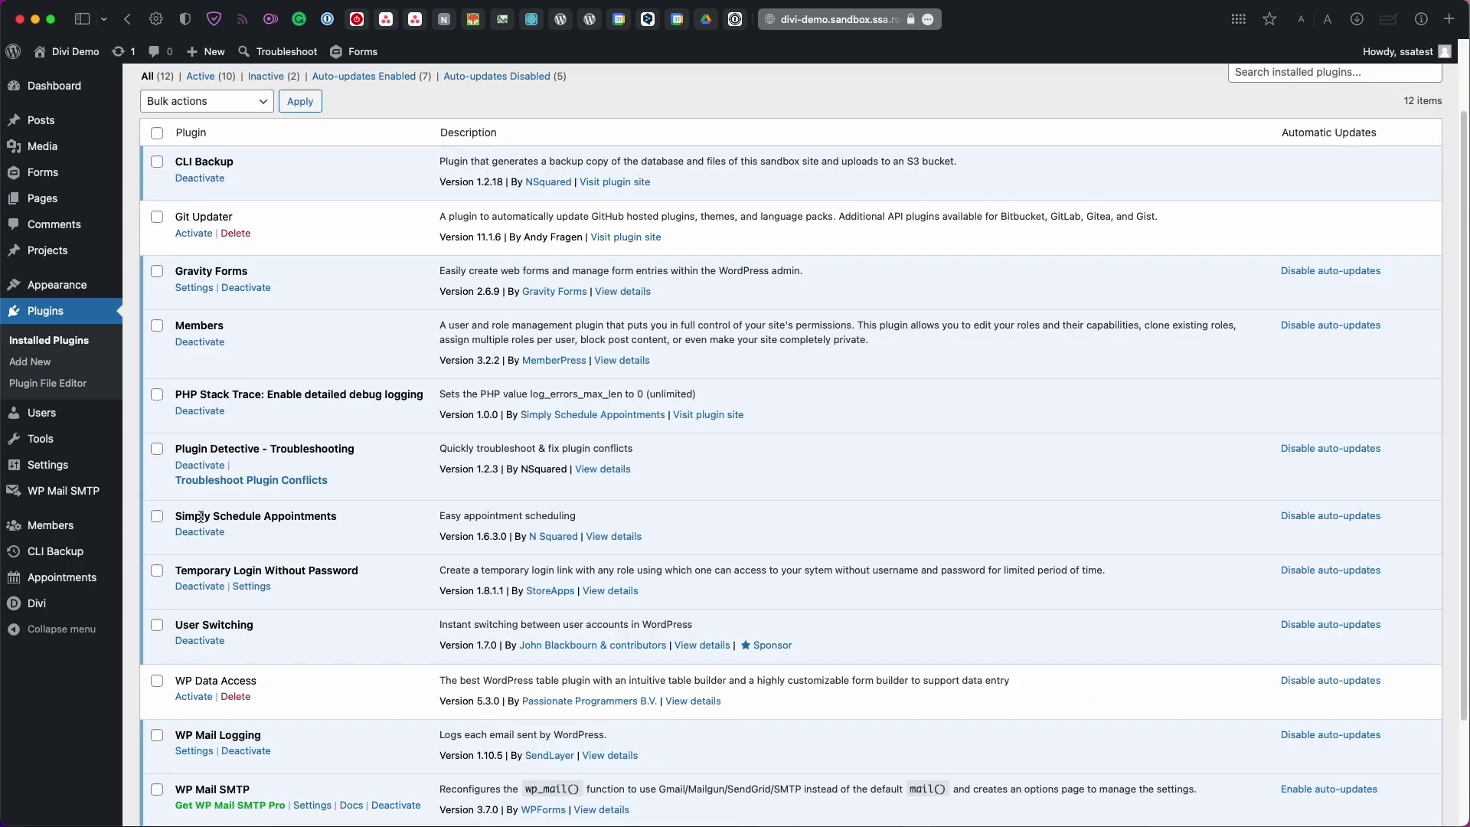
drag(176, 516, 313, 516)
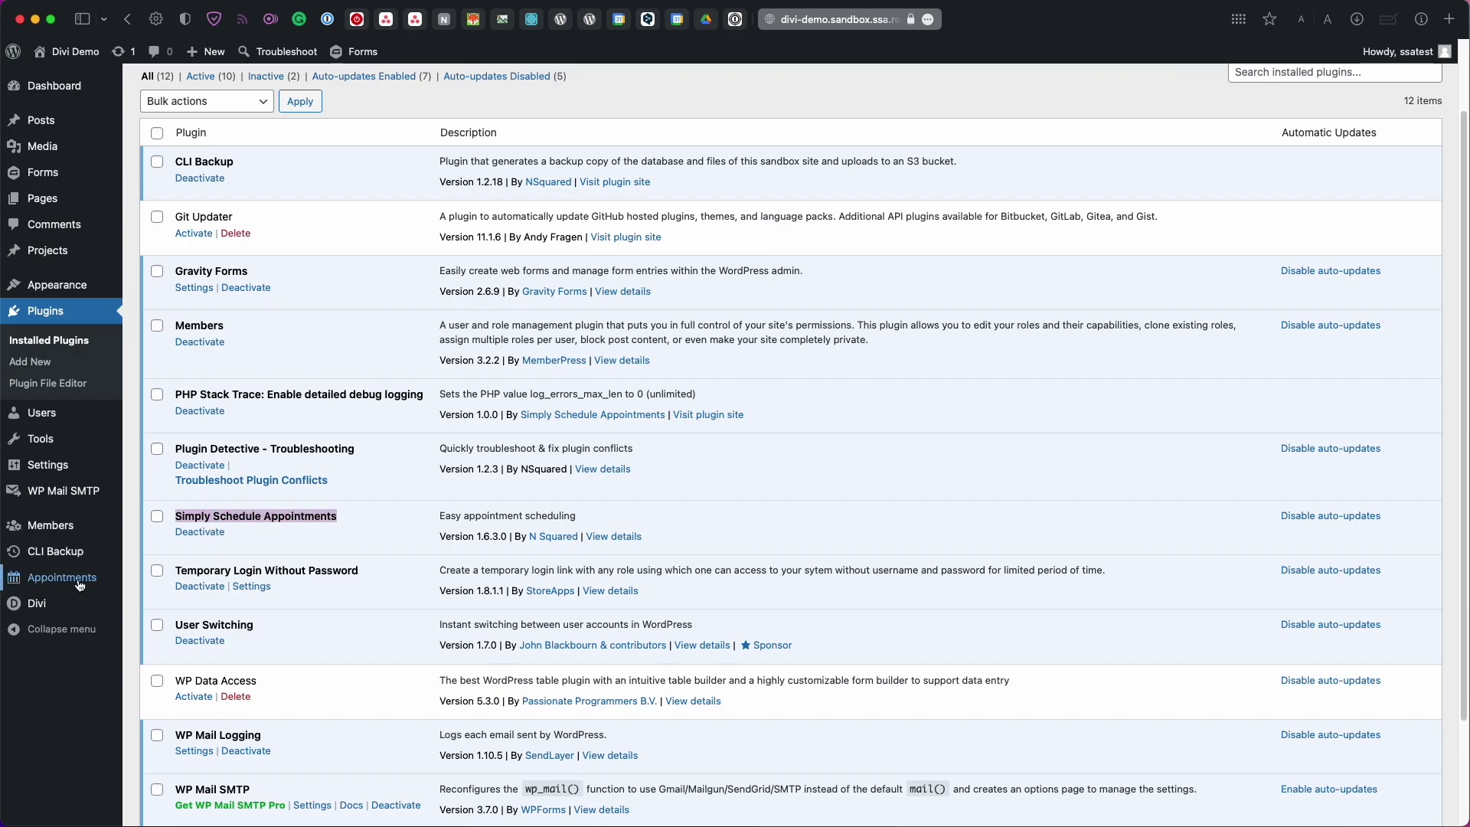
mouse_move(27, 606)
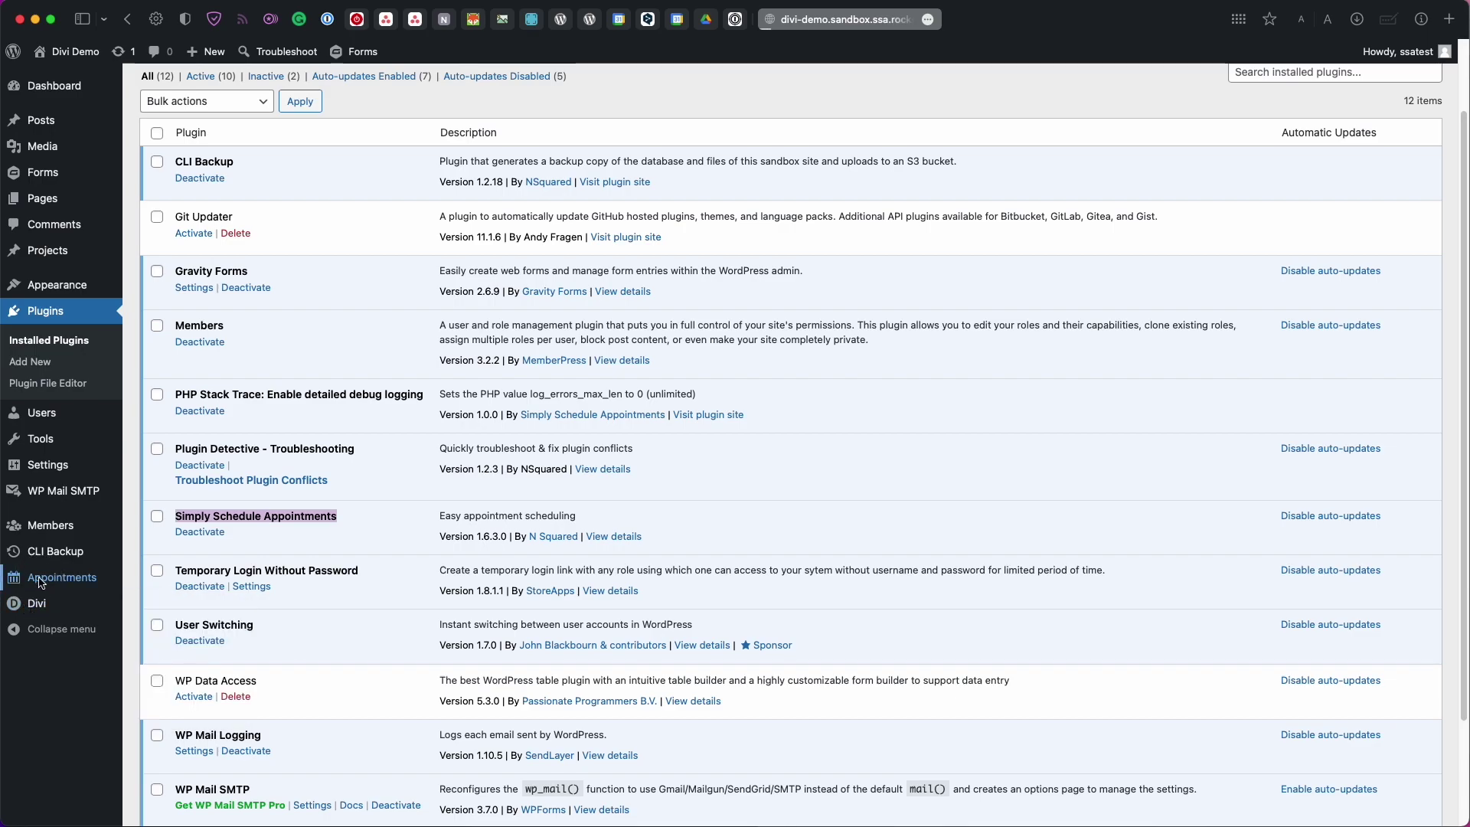
Open Appointments and accept the welcome screen's 'Yes, help me please!' guided setup
click(39, 583)
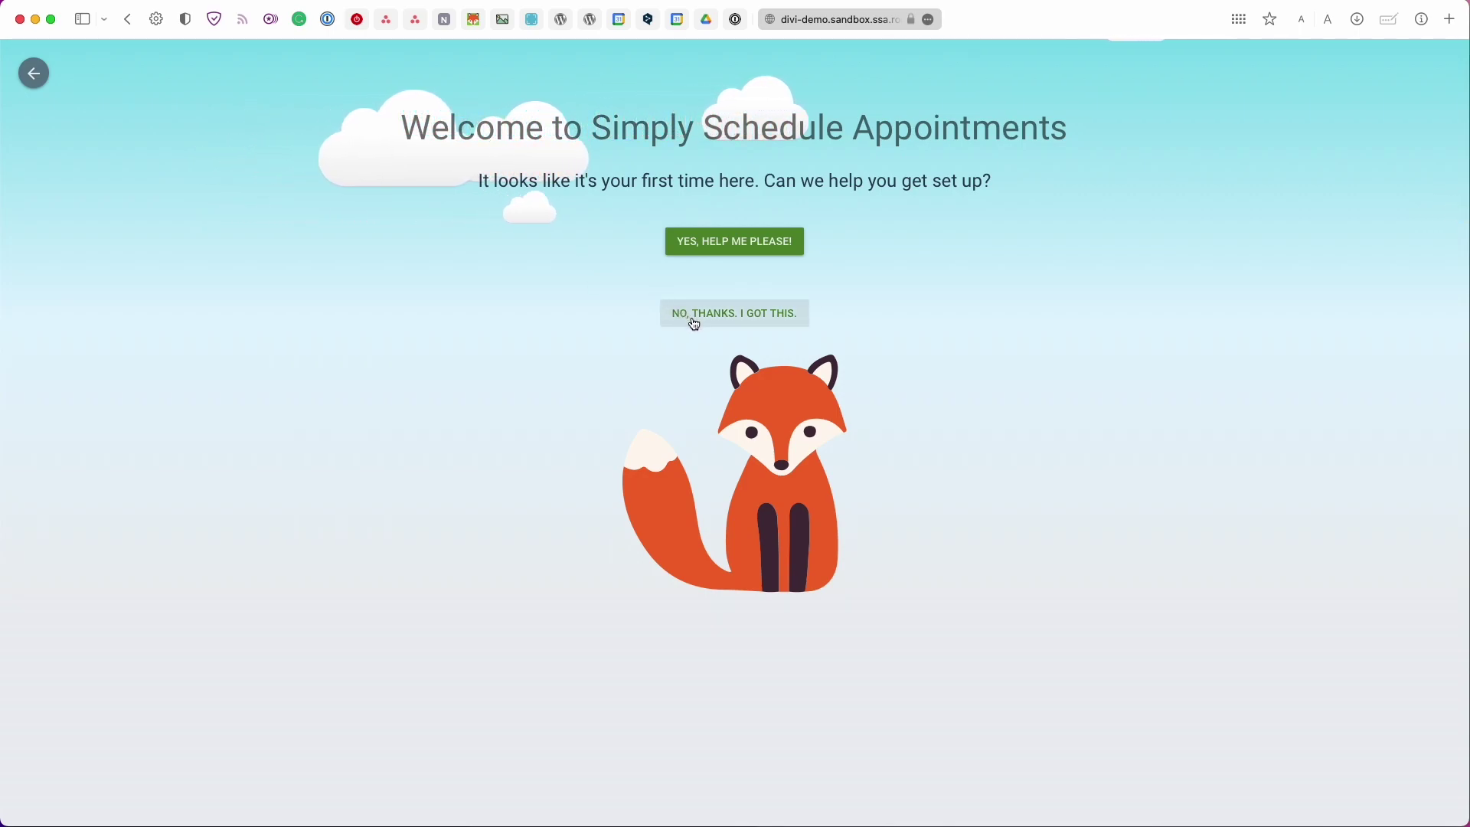
click(709, 252)
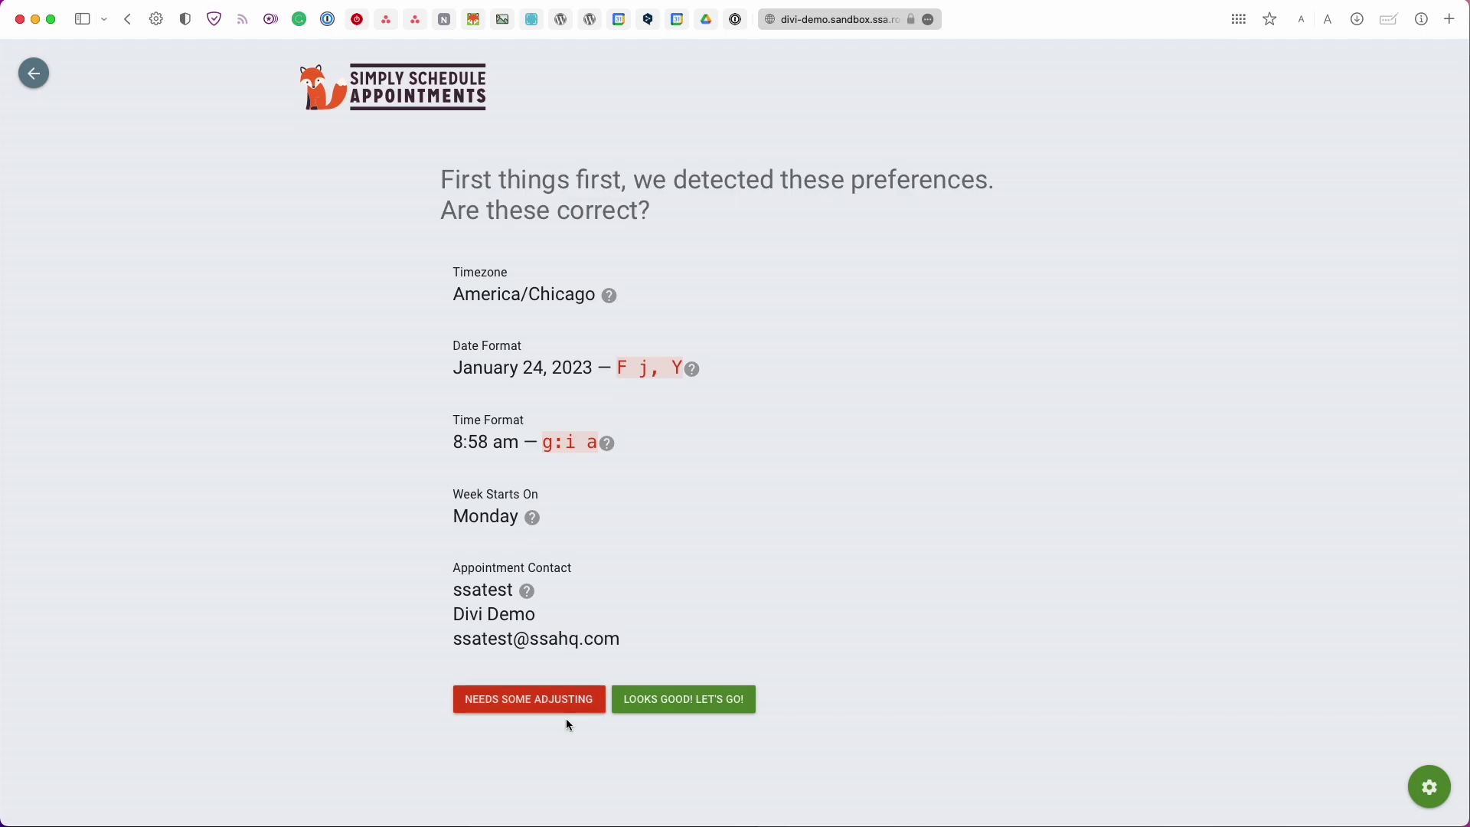
Confirm the detected preferences and set Consultation Phone Call's duration to 45 minutes
click(656, 709)
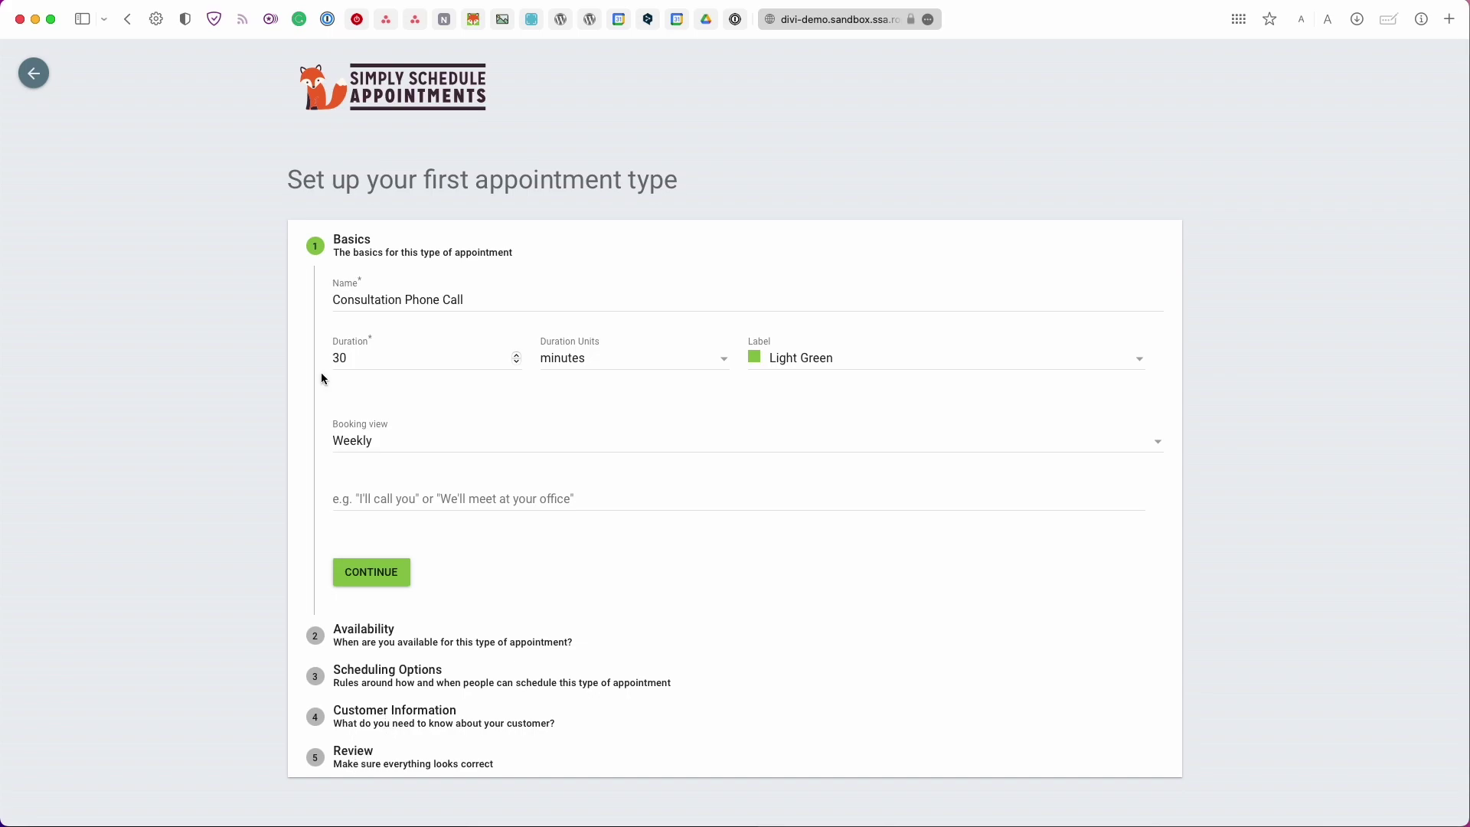
click(430, 300)
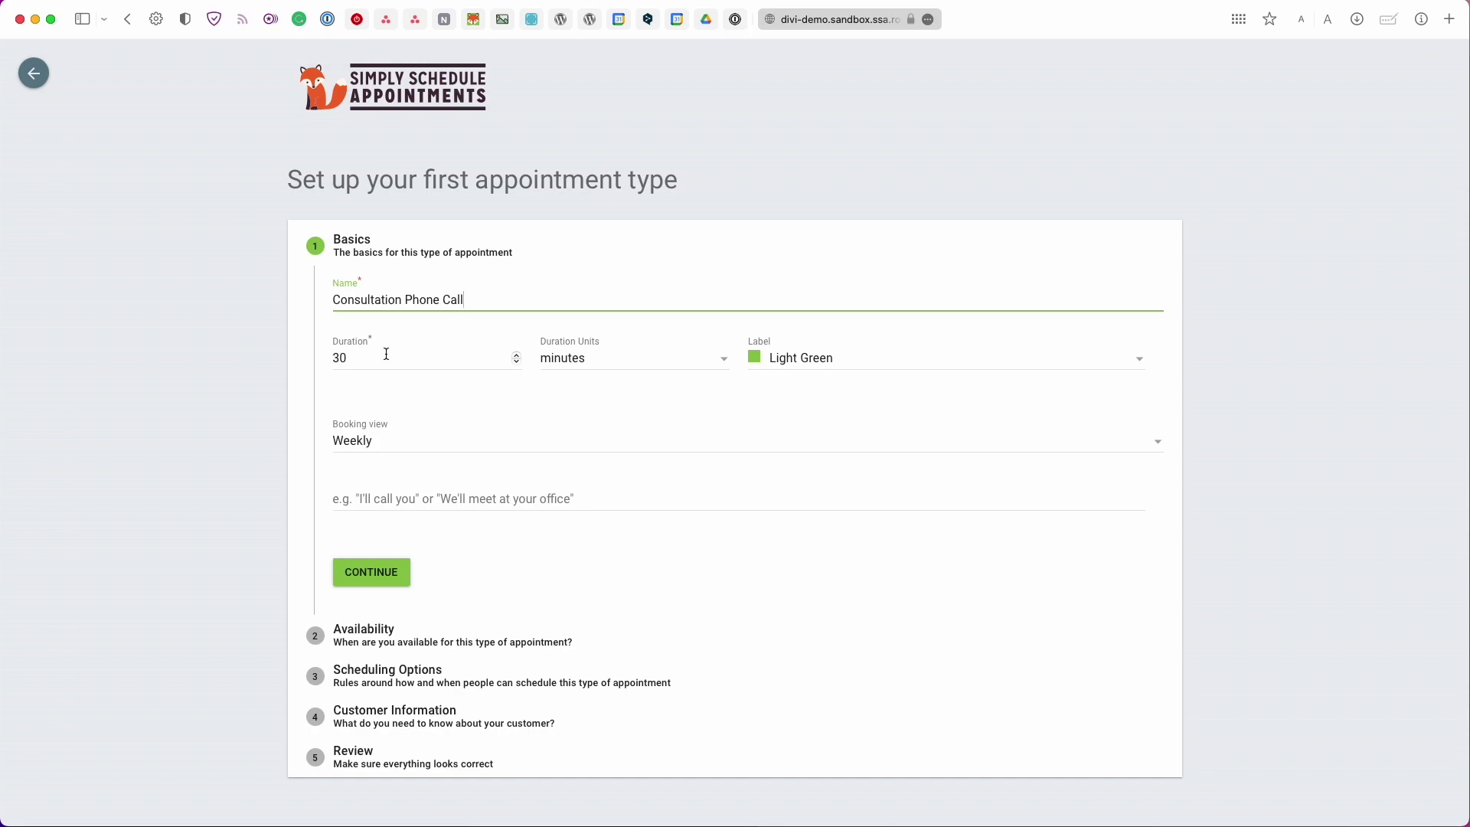
click(570, 359)
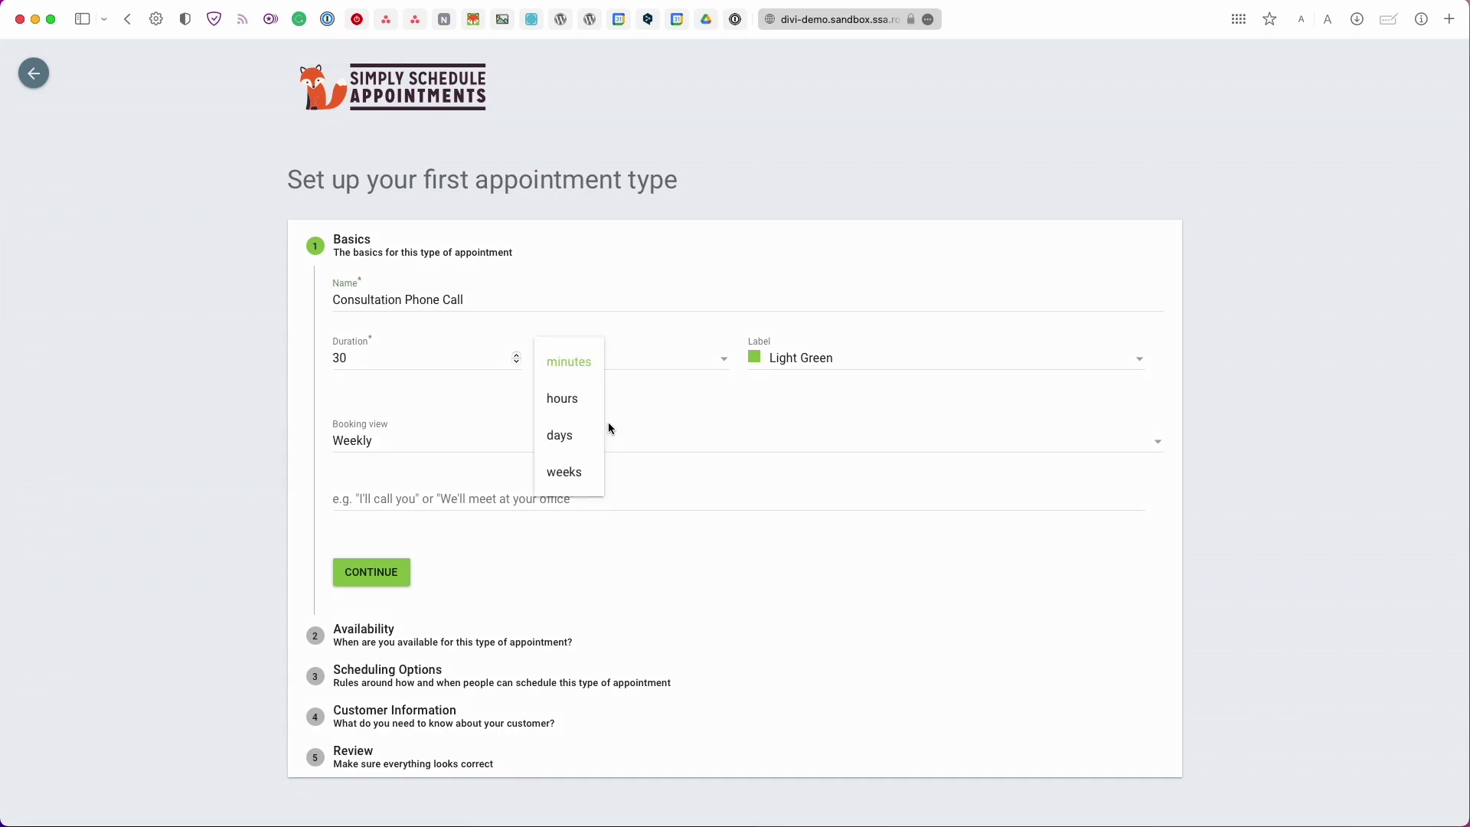
double_click(425, 377)
text(45)
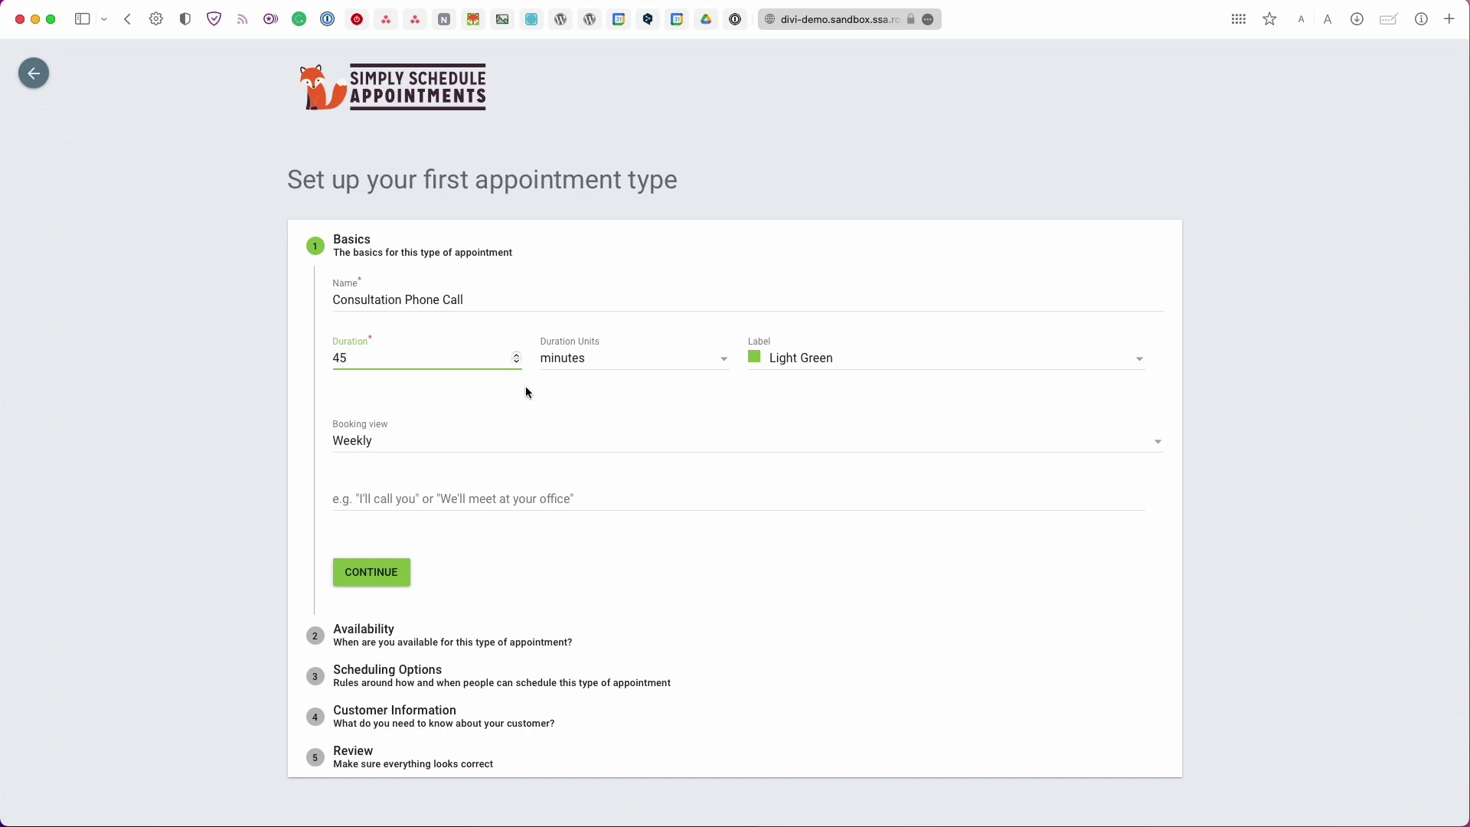
Give the appointment type a Teal label and Monthly booking view, then save the basics
click(780, 368)
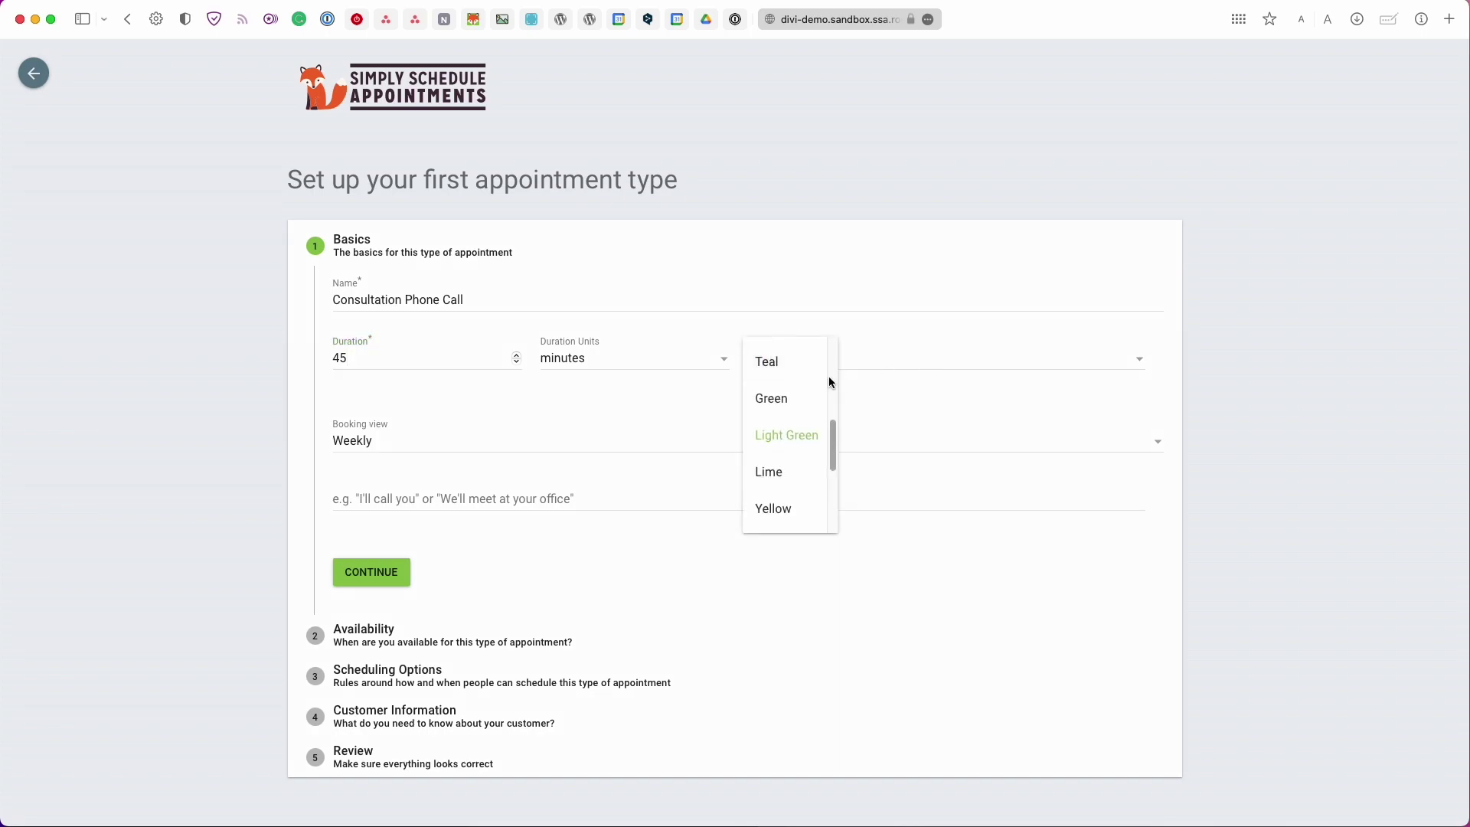
click(778, 363)
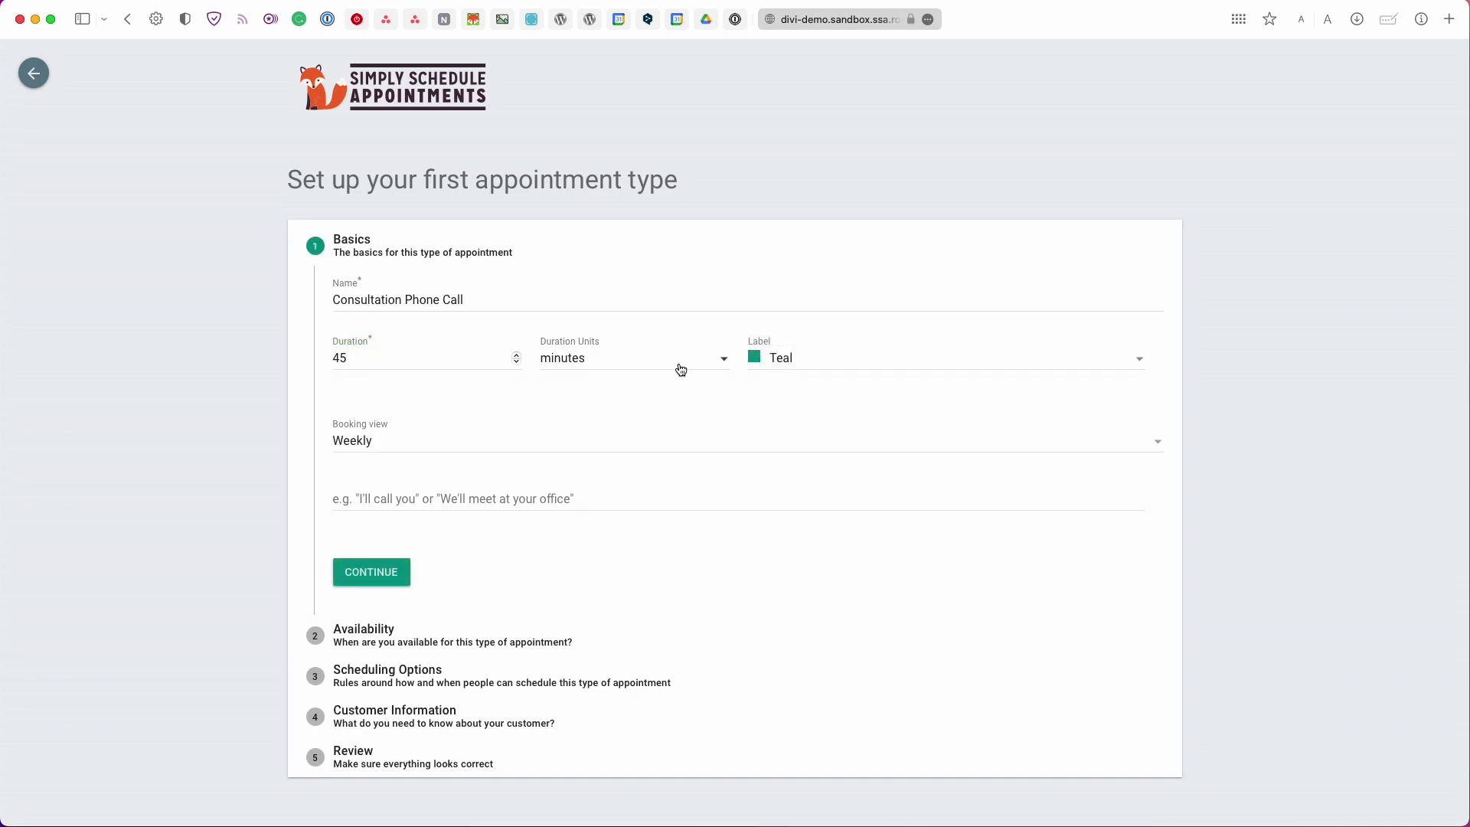
click(398, 441)
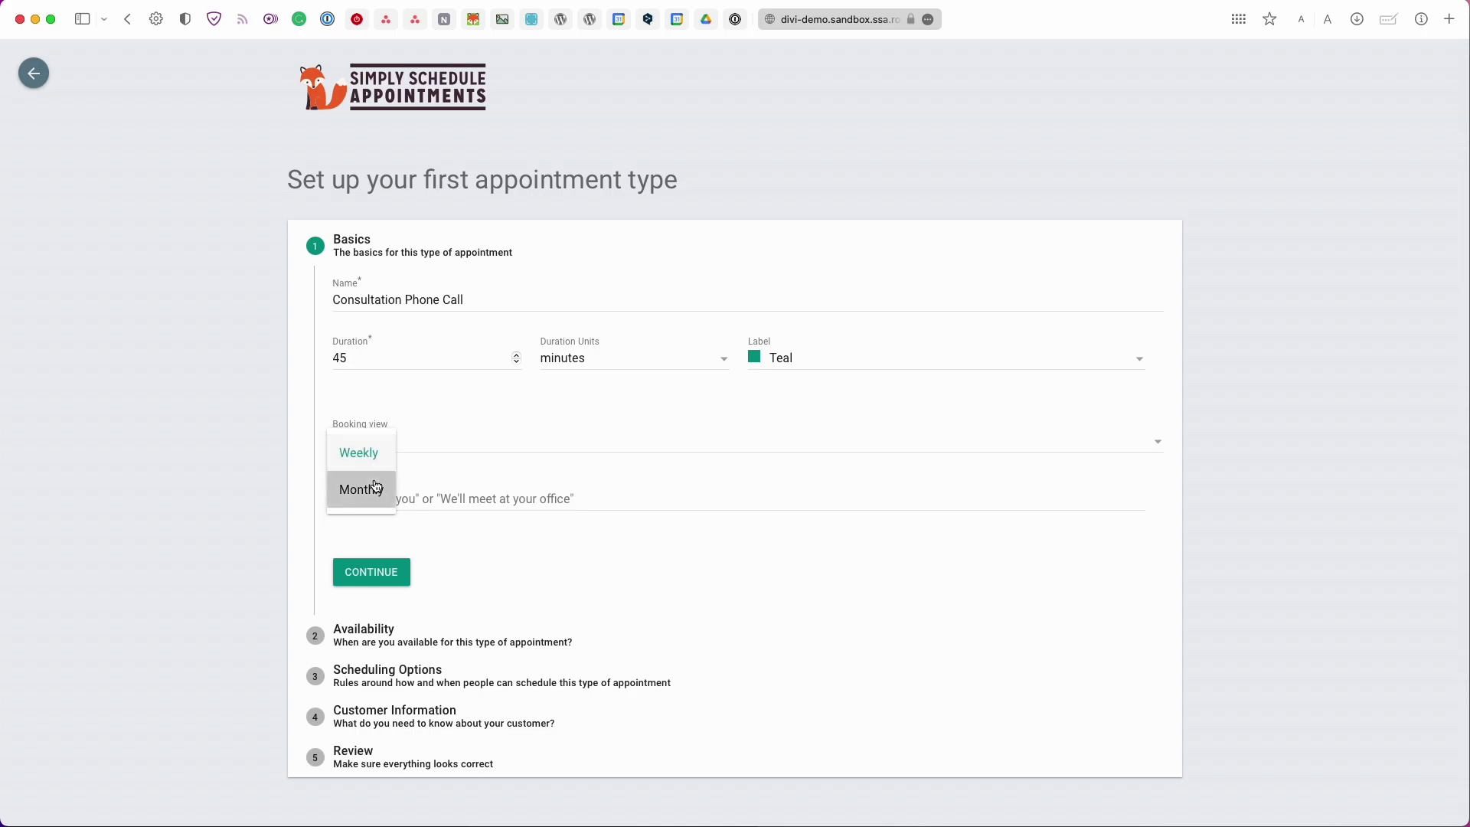
click(376, 487)
click(369, 511)
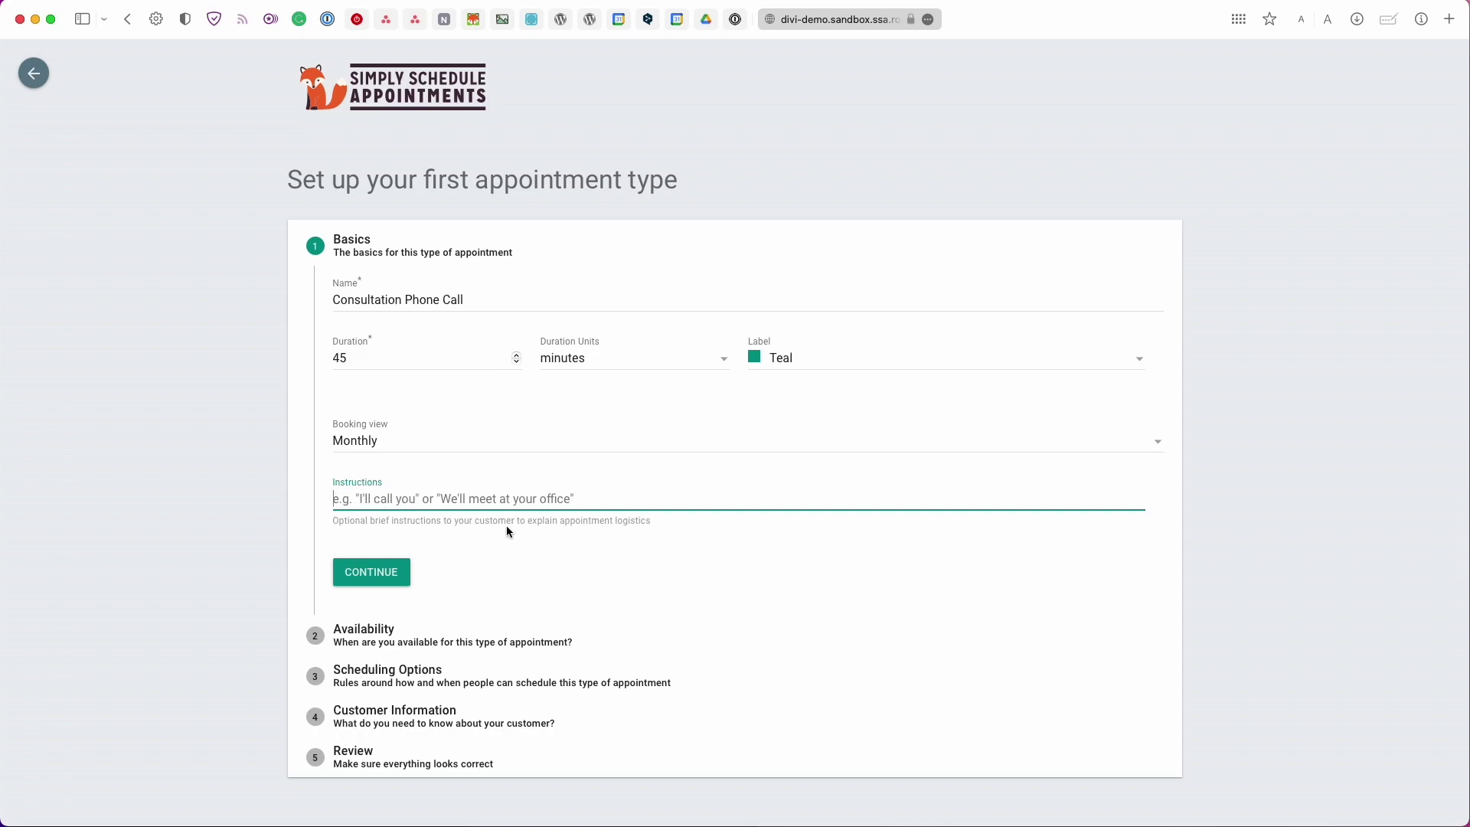
click(373, 572)
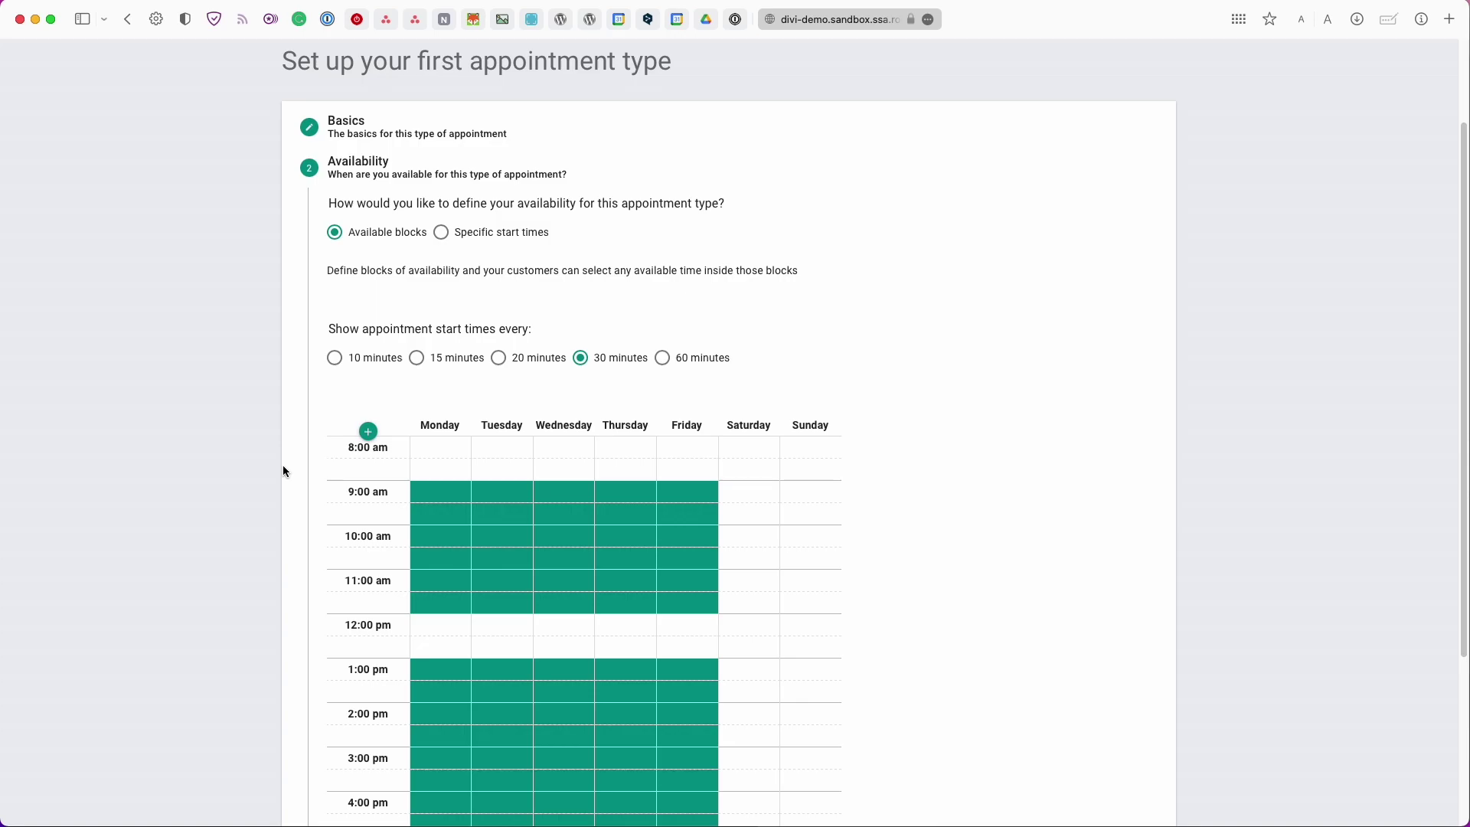
Try specific start times, marking Monday 8:00 and 8:30 am as bookable
click(459, 236)
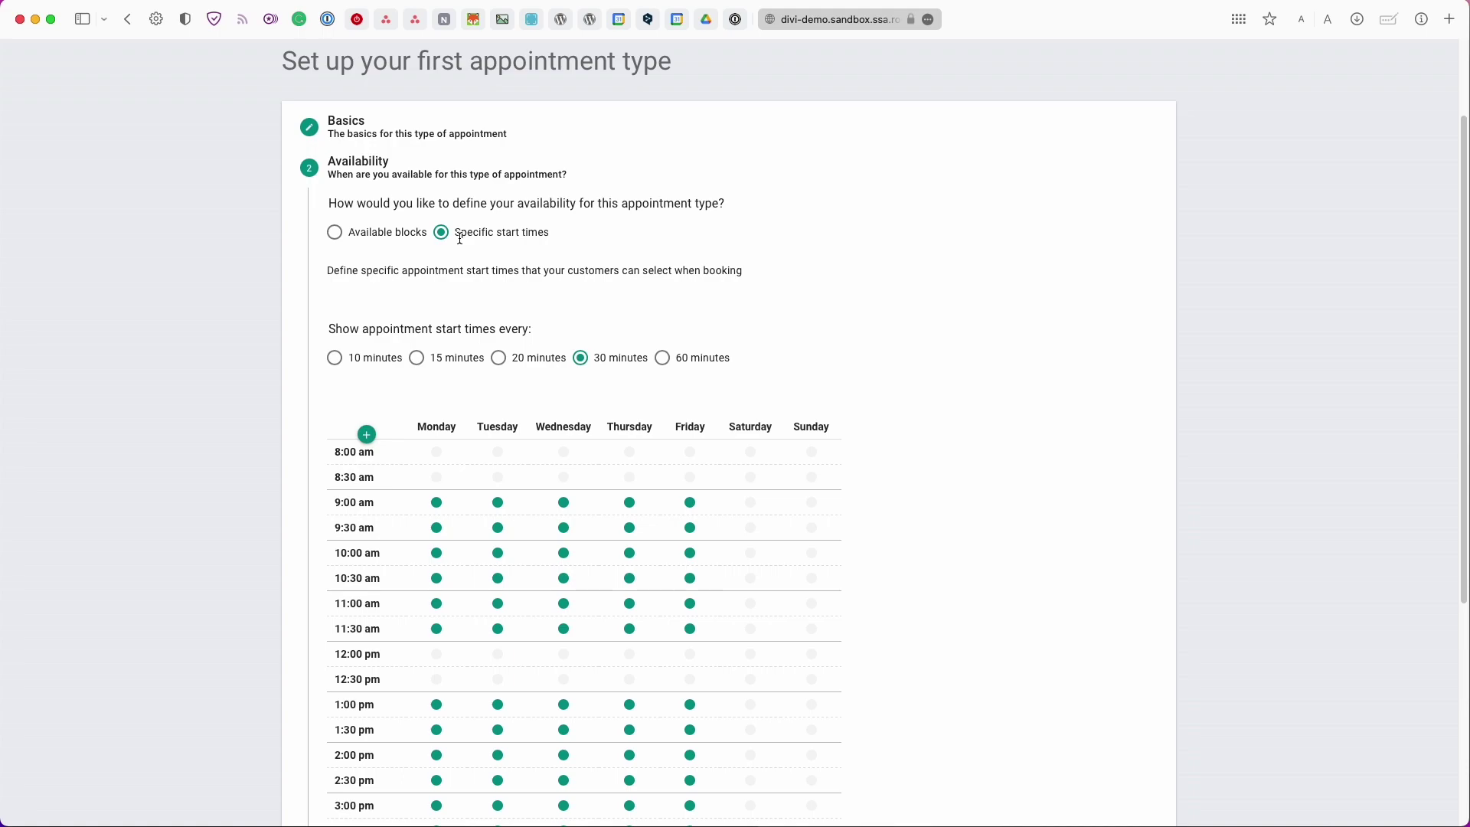
scroll(460, 238, down, 1)
scroll(459, 238, down, 1)
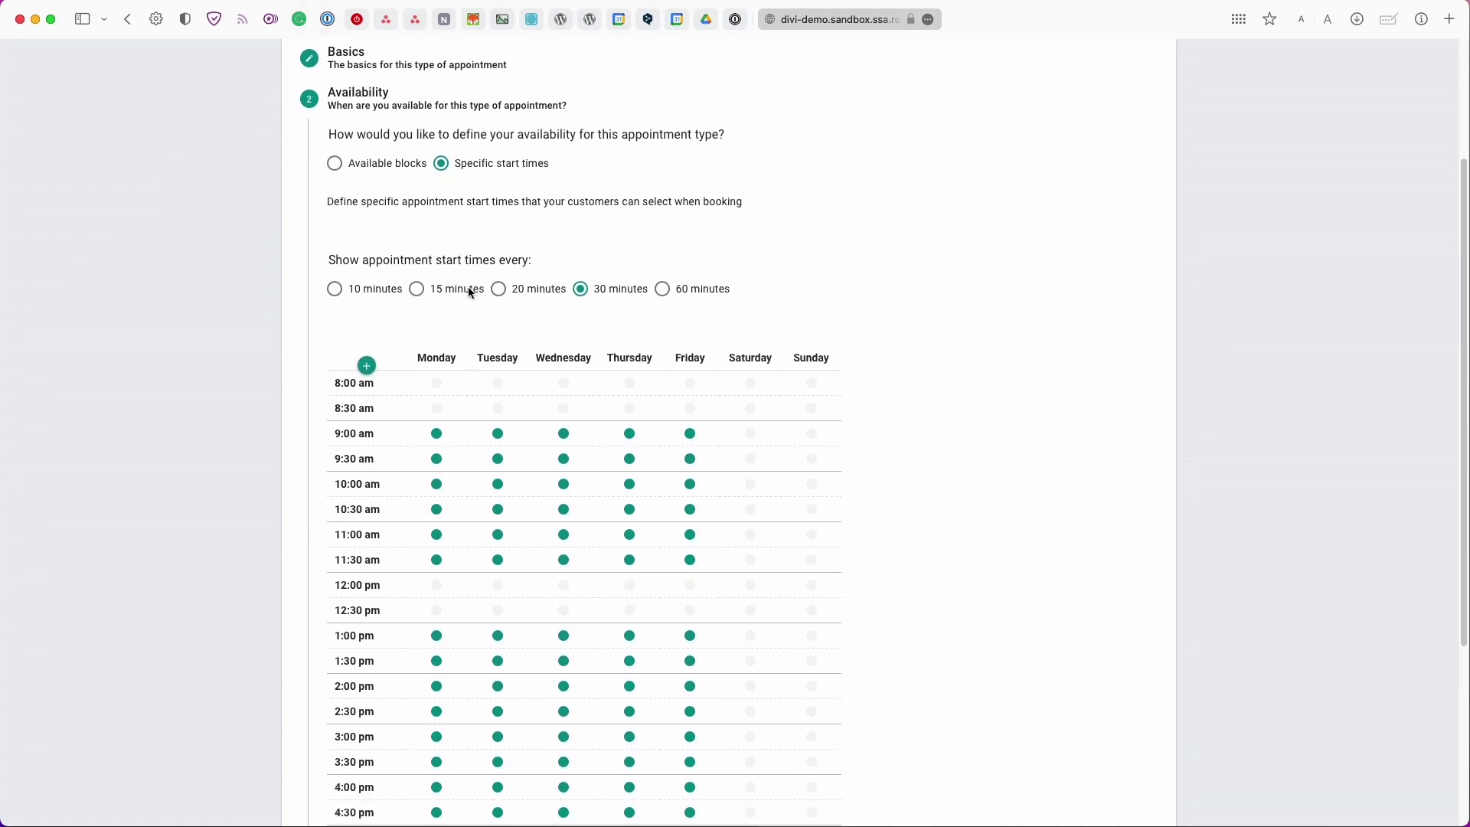
scroll(470, 293, down, 1)
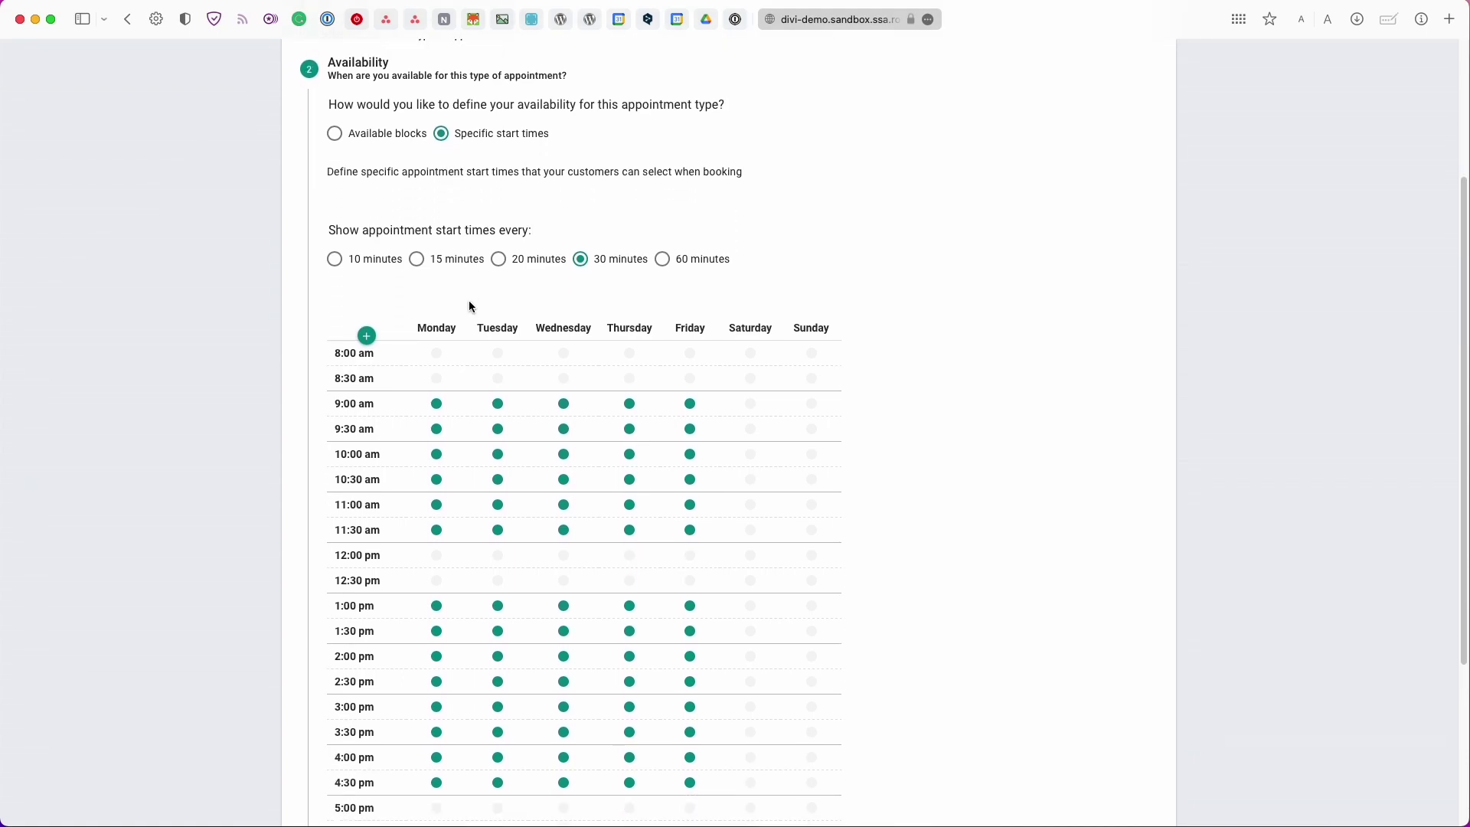
click(436, 353)
click(438, 378)
Switch to available blocks with 10-minute starts, add 5 and 6 pm rows, and test a weekend block
click(335, 133)
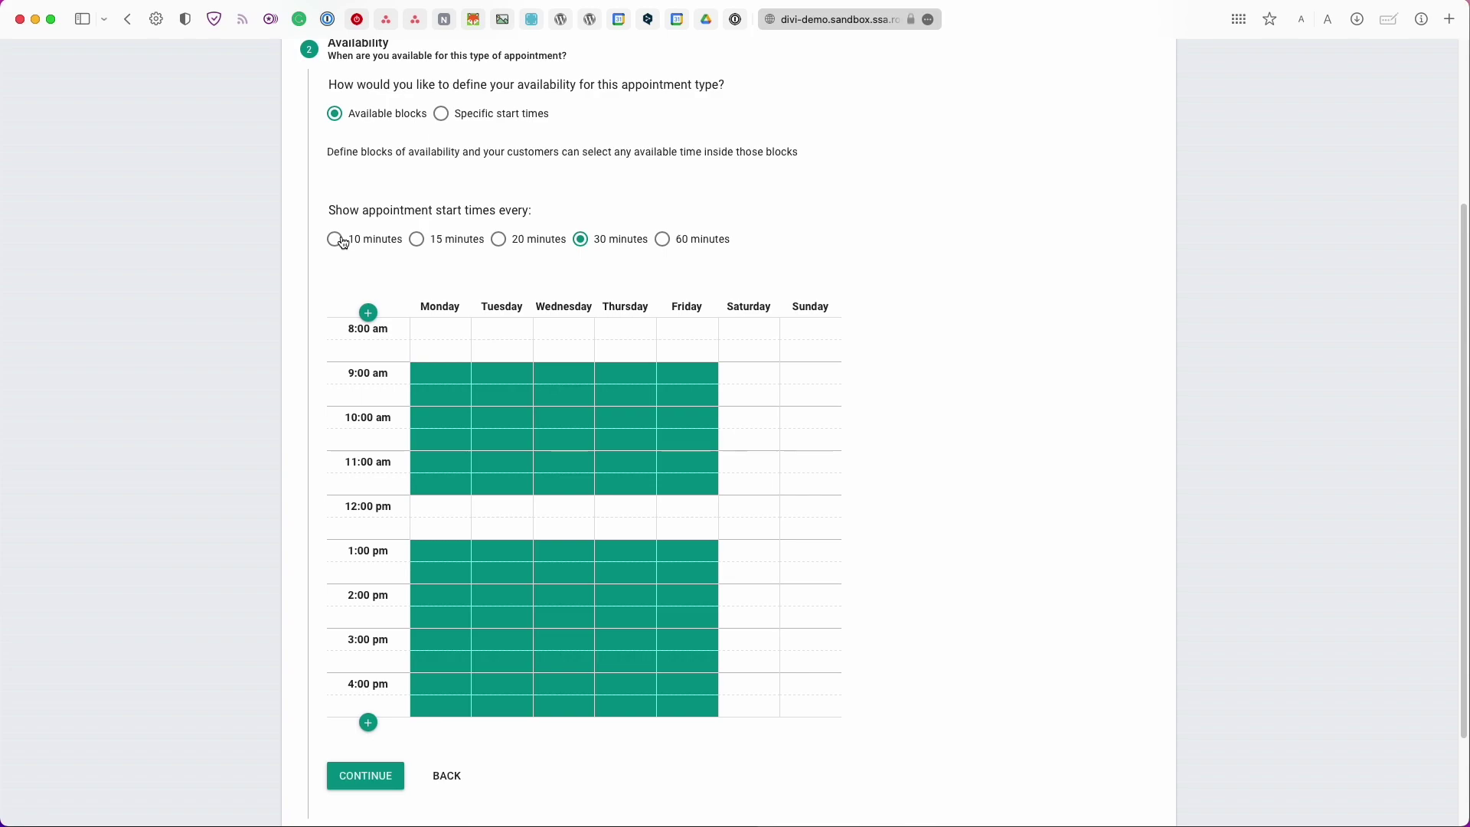
click(343, 242)
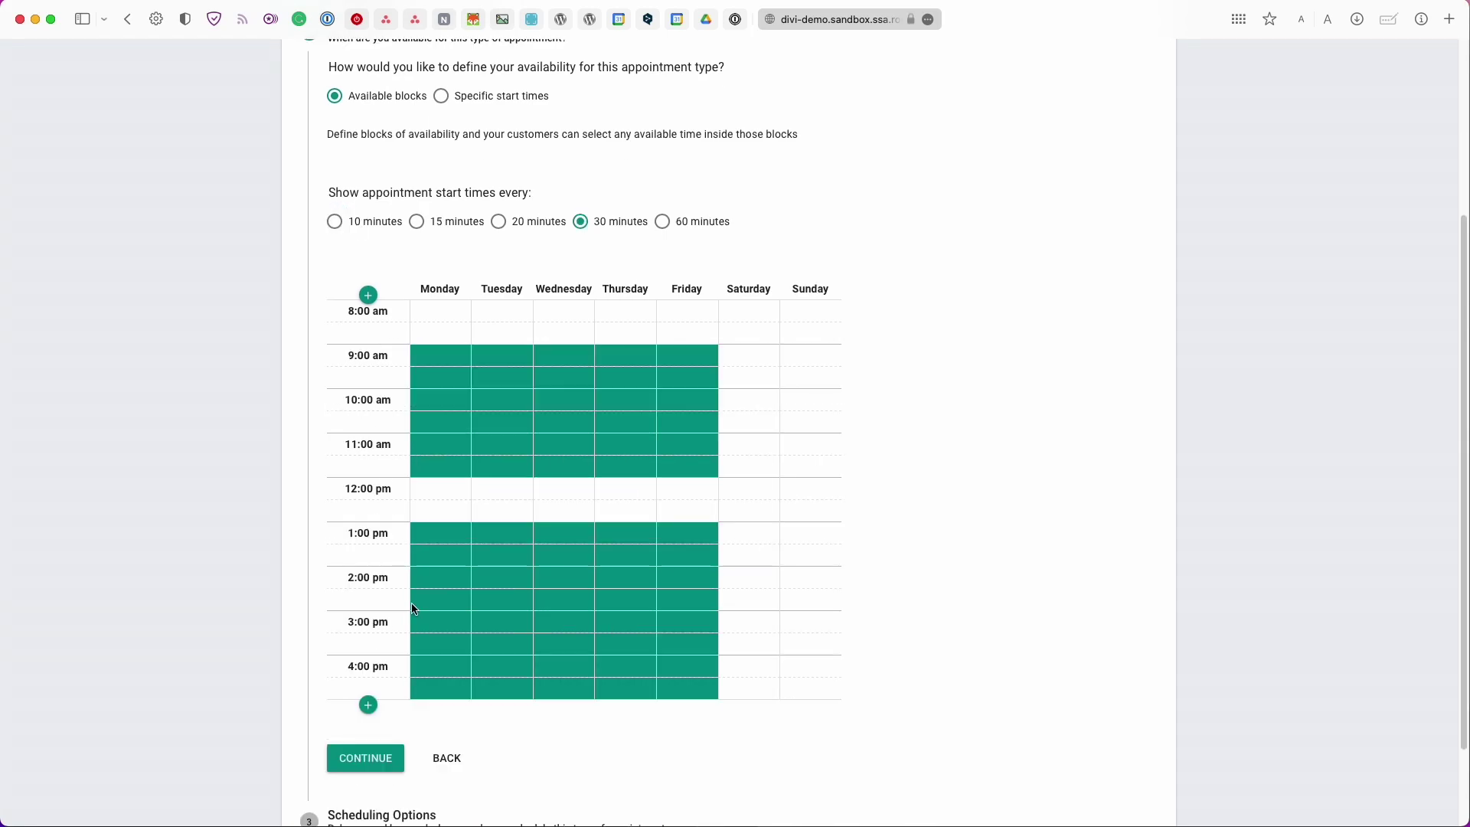
click(368, 705)
click(368, 748)
drag(753, 379, 817, 532)
click(784, 352)
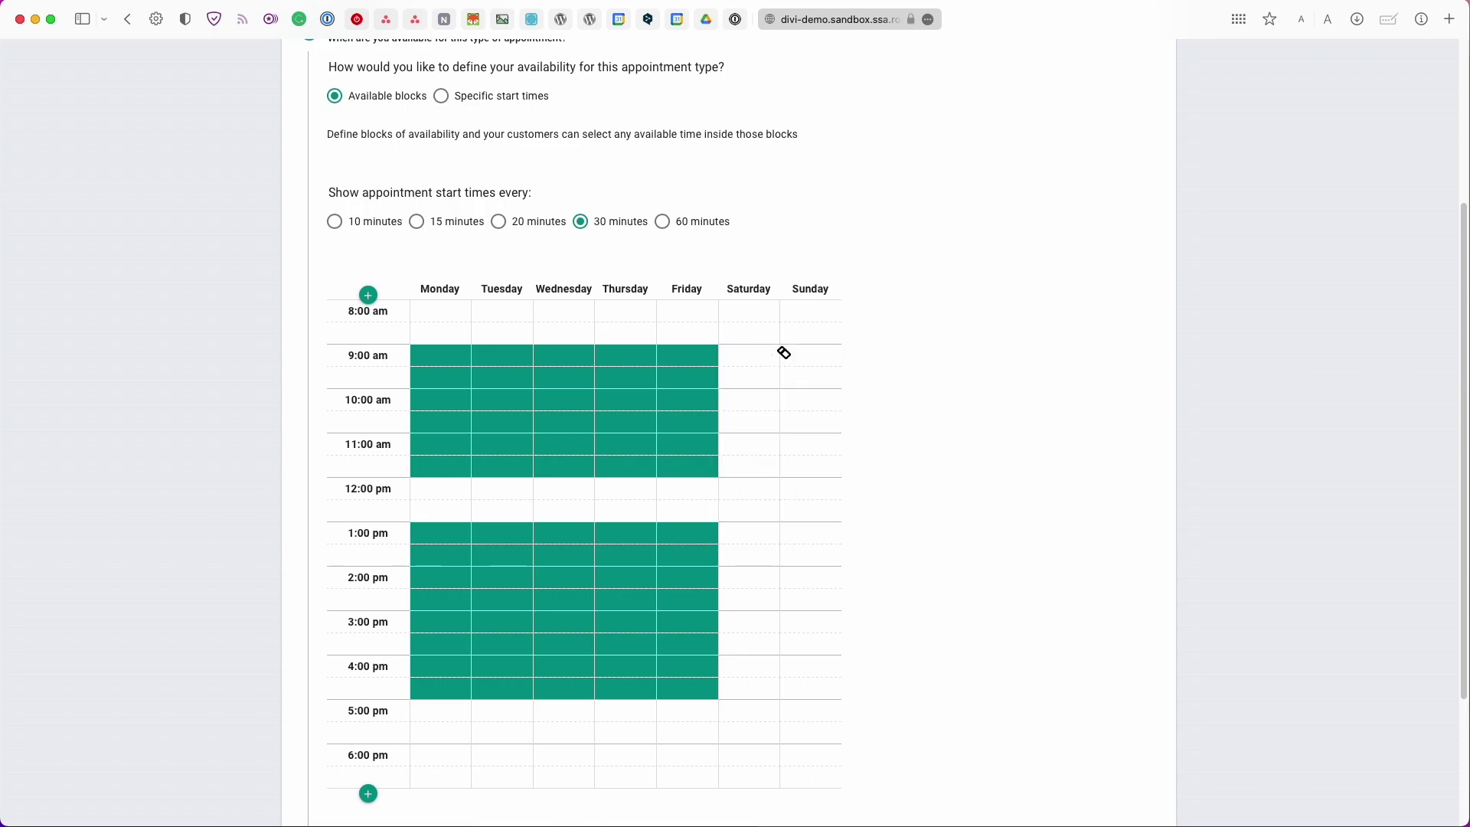
scroll(765, 416, down, 1)
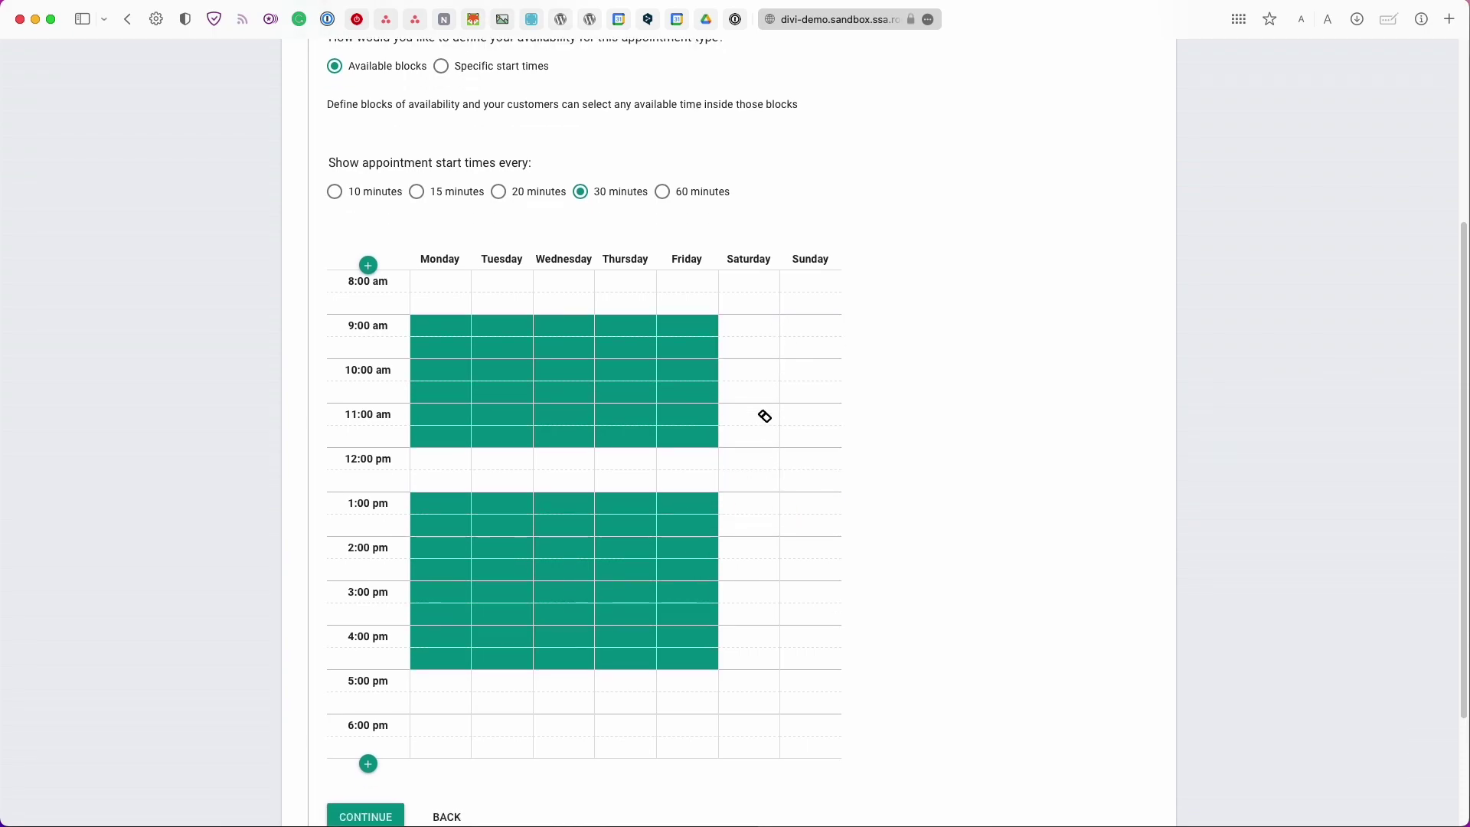
scroll(731, 441, down, 1)
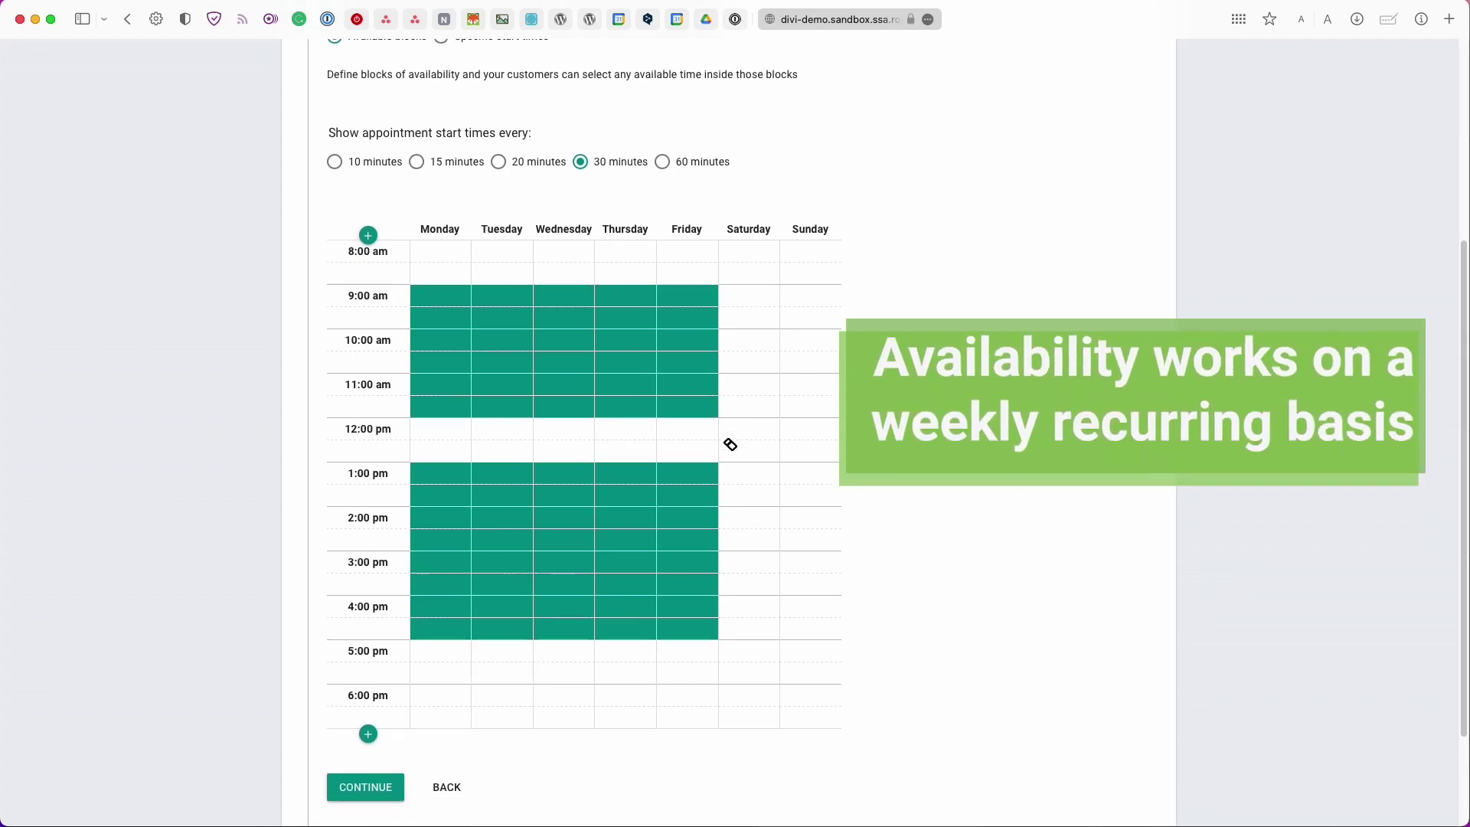
Extend the availability grid with morning rows back to 2:00 am and evening rows to 8:00 pm
click(369, 236)
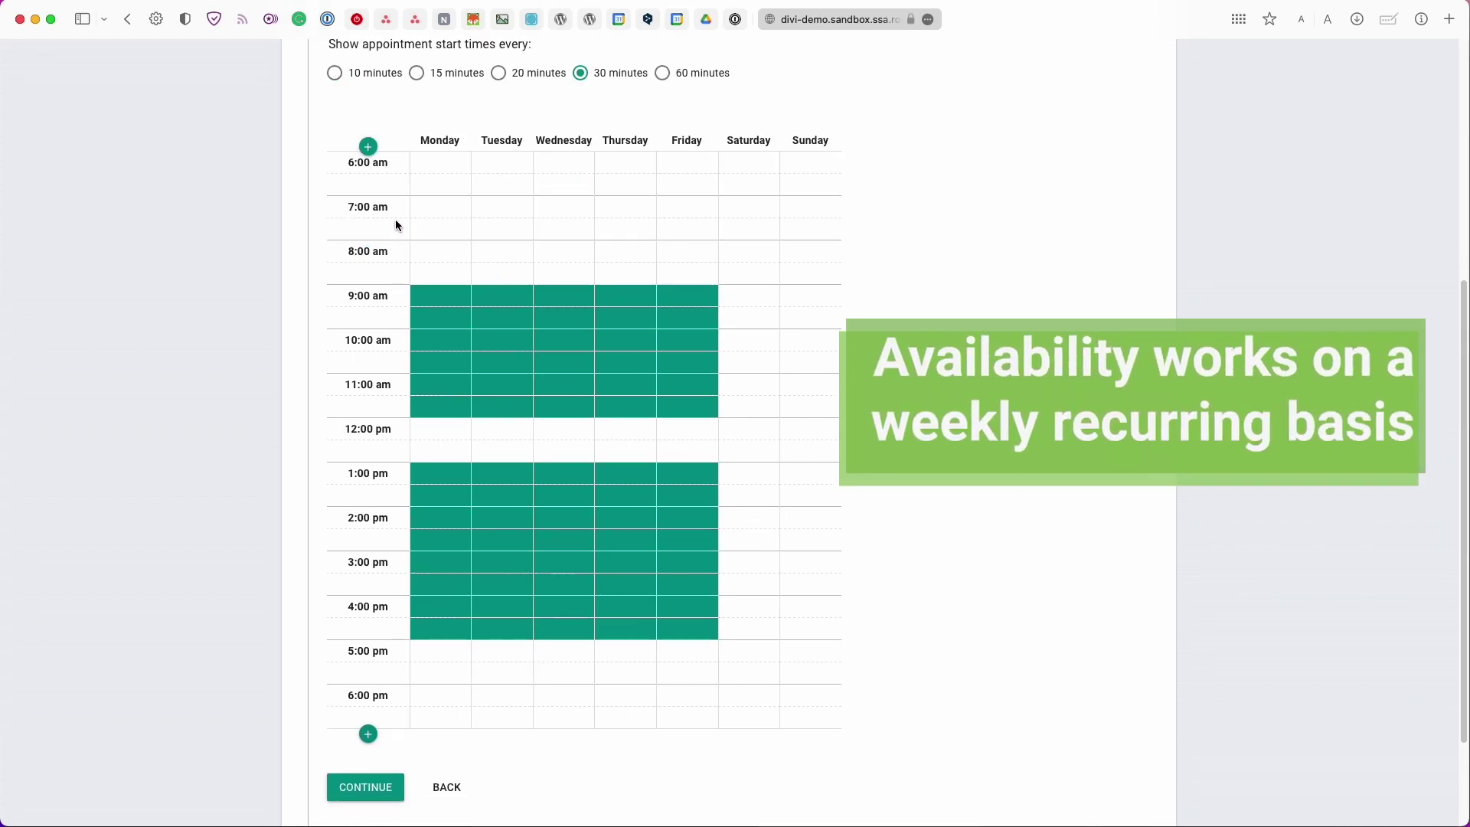
click(374, 153)
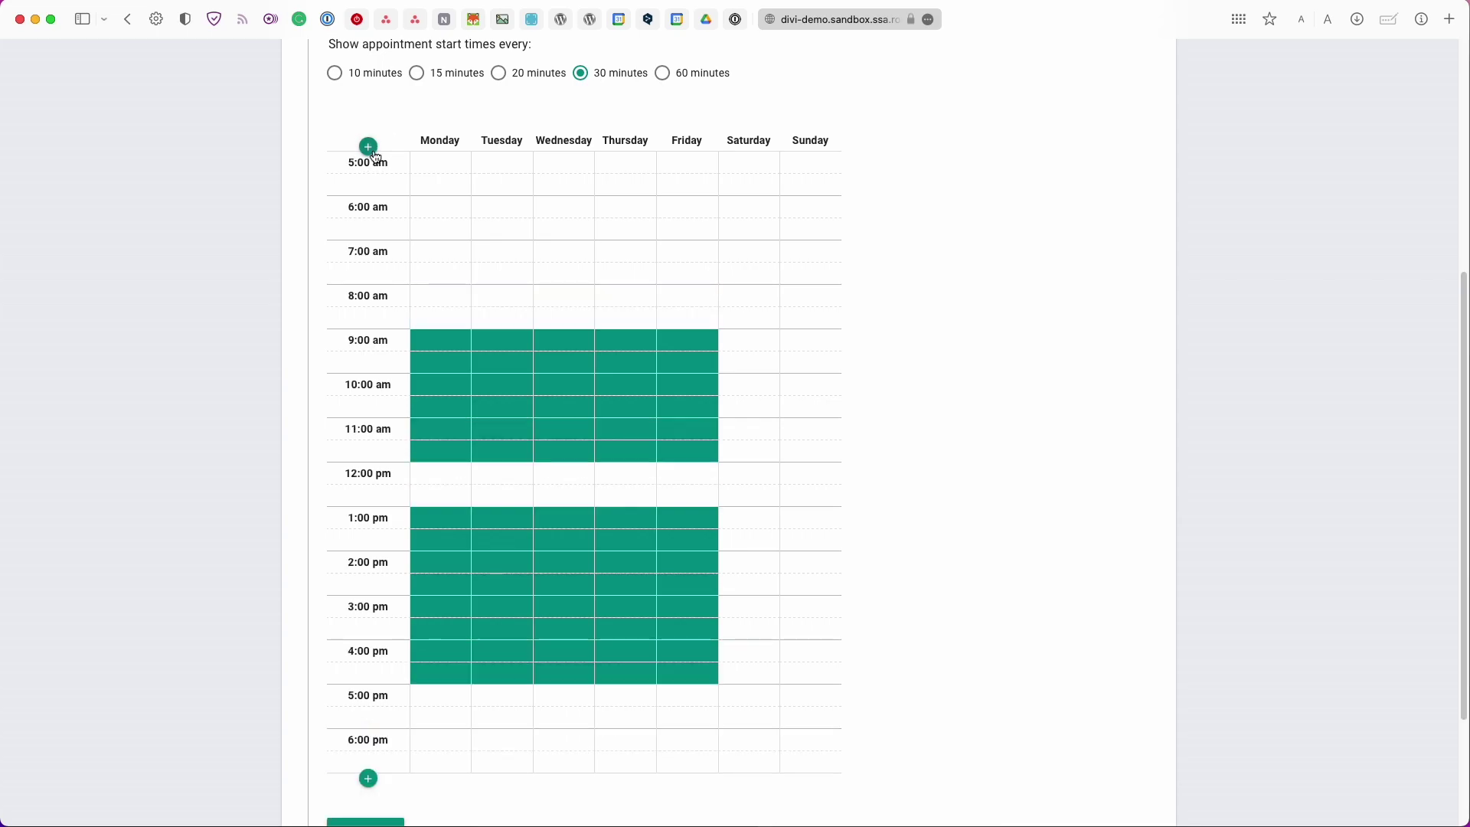
click(373, 153)
click(373, 153)
click(375, 154)
scroll(392, 326, down, 5)
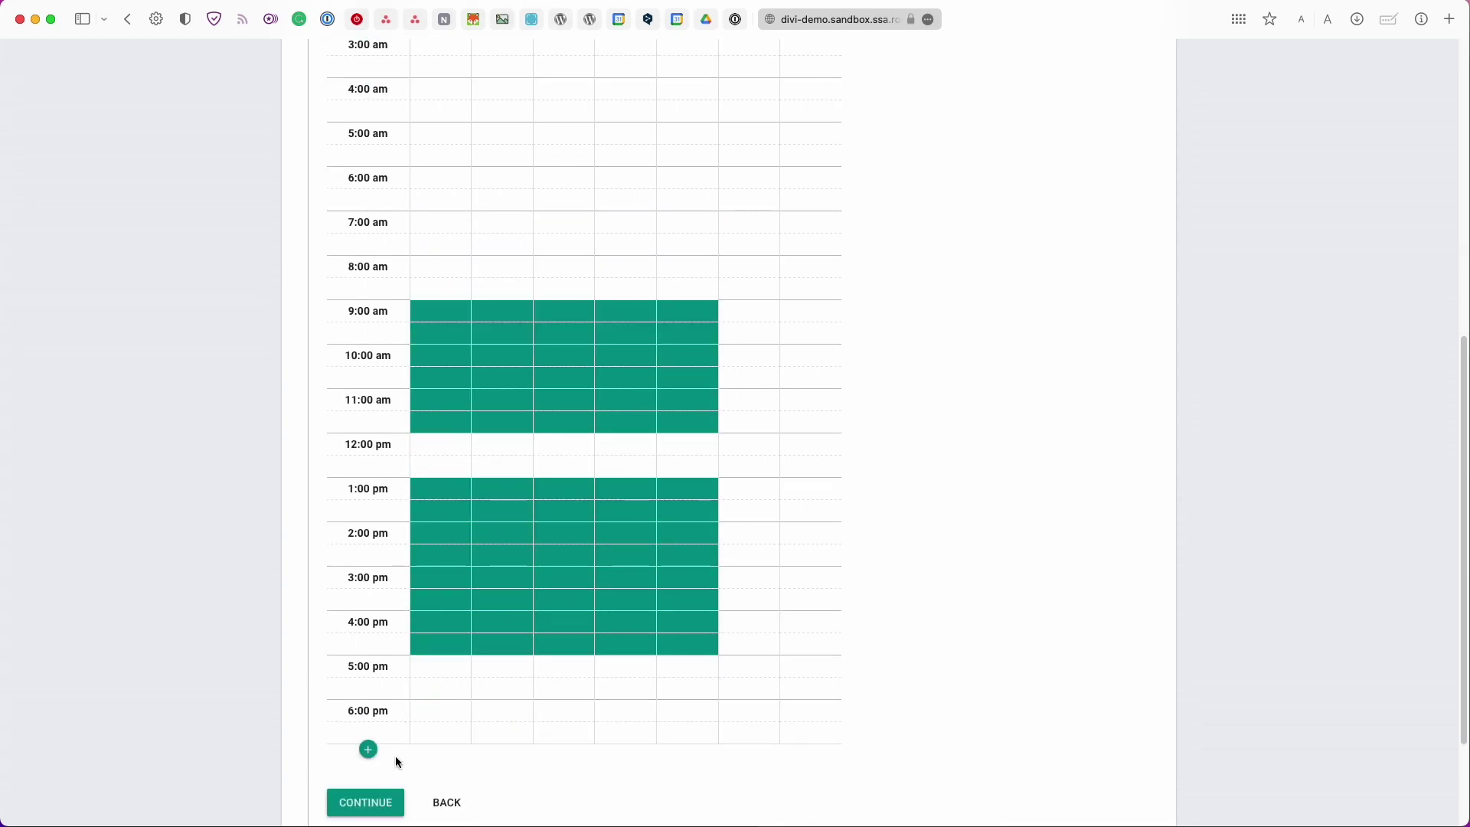
click(370, 750)
click(372, 794)
scroll(371, 765, down, 2)
scroll(372, 735, up, 3)
Clear weekday availability before 9:00 am, leaving 9–12 and 1–5 pm blocks, and continue
drag(441, 178, 648, 401)
drag(421, 187, 667, 337)
scroll(571, 372, up, 5)
scroll(403, 397, down, 1)
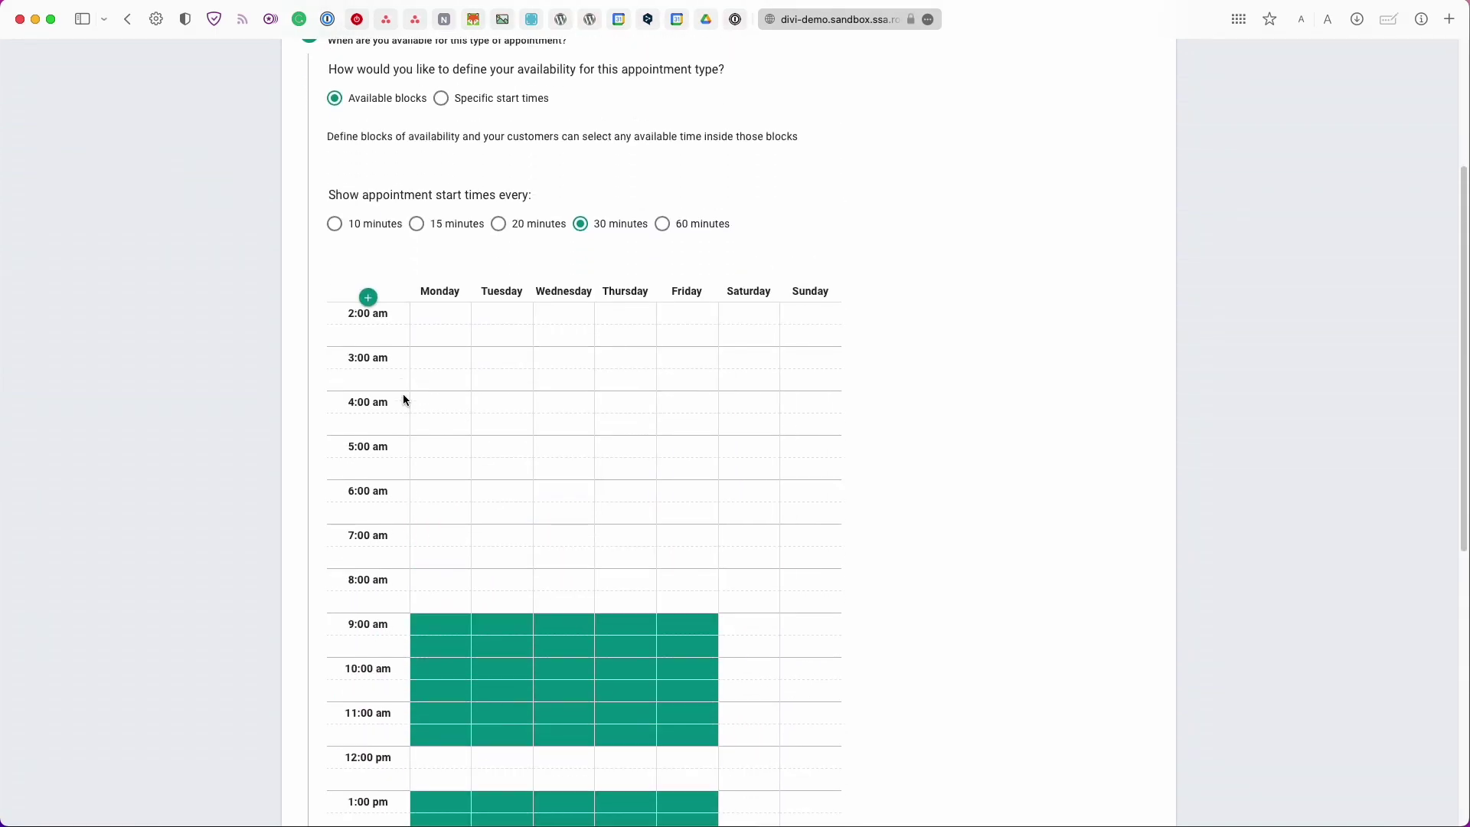
scroll(403, 398, down, 7)
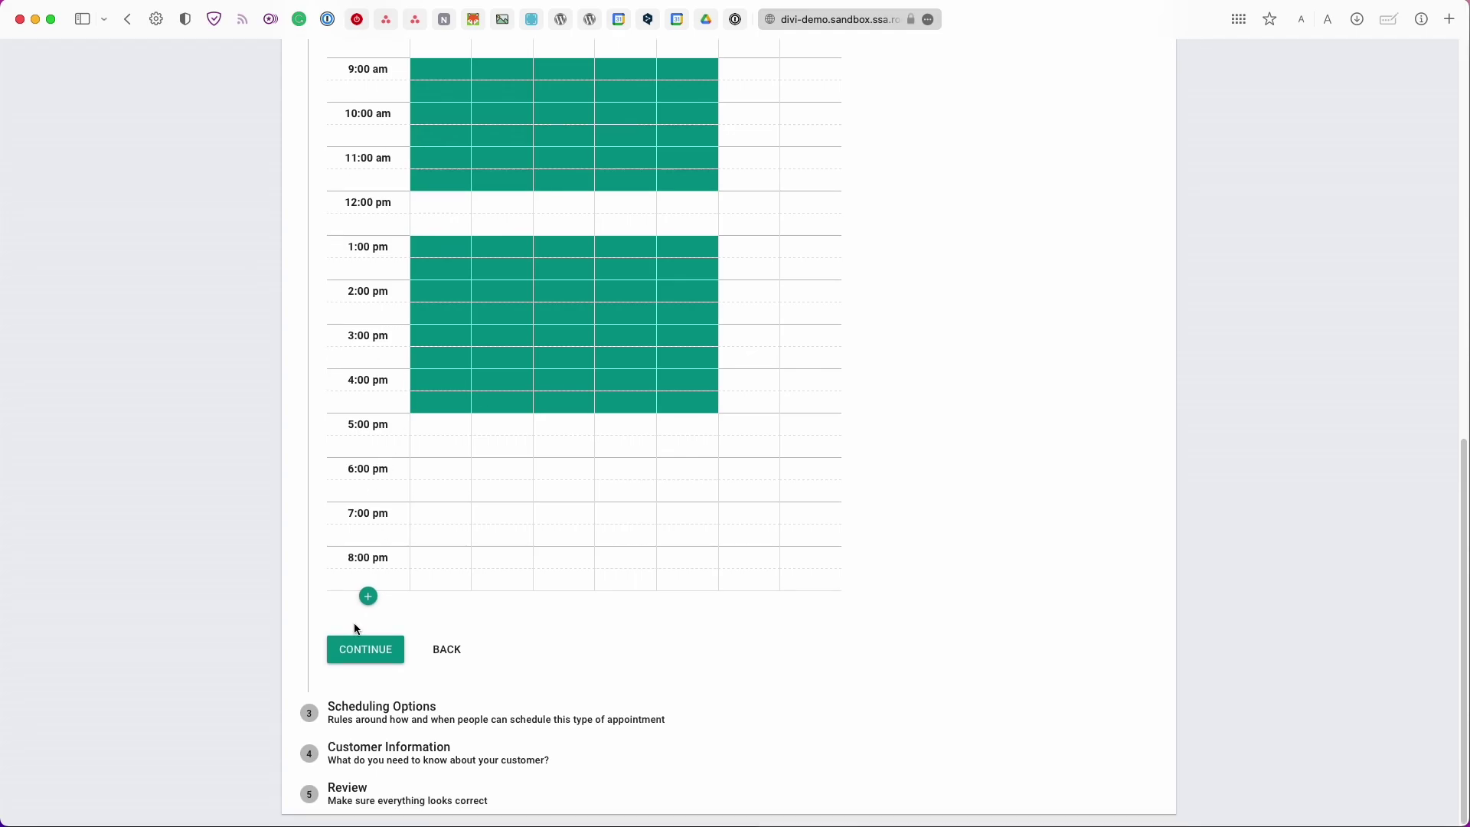
click(354, 656)
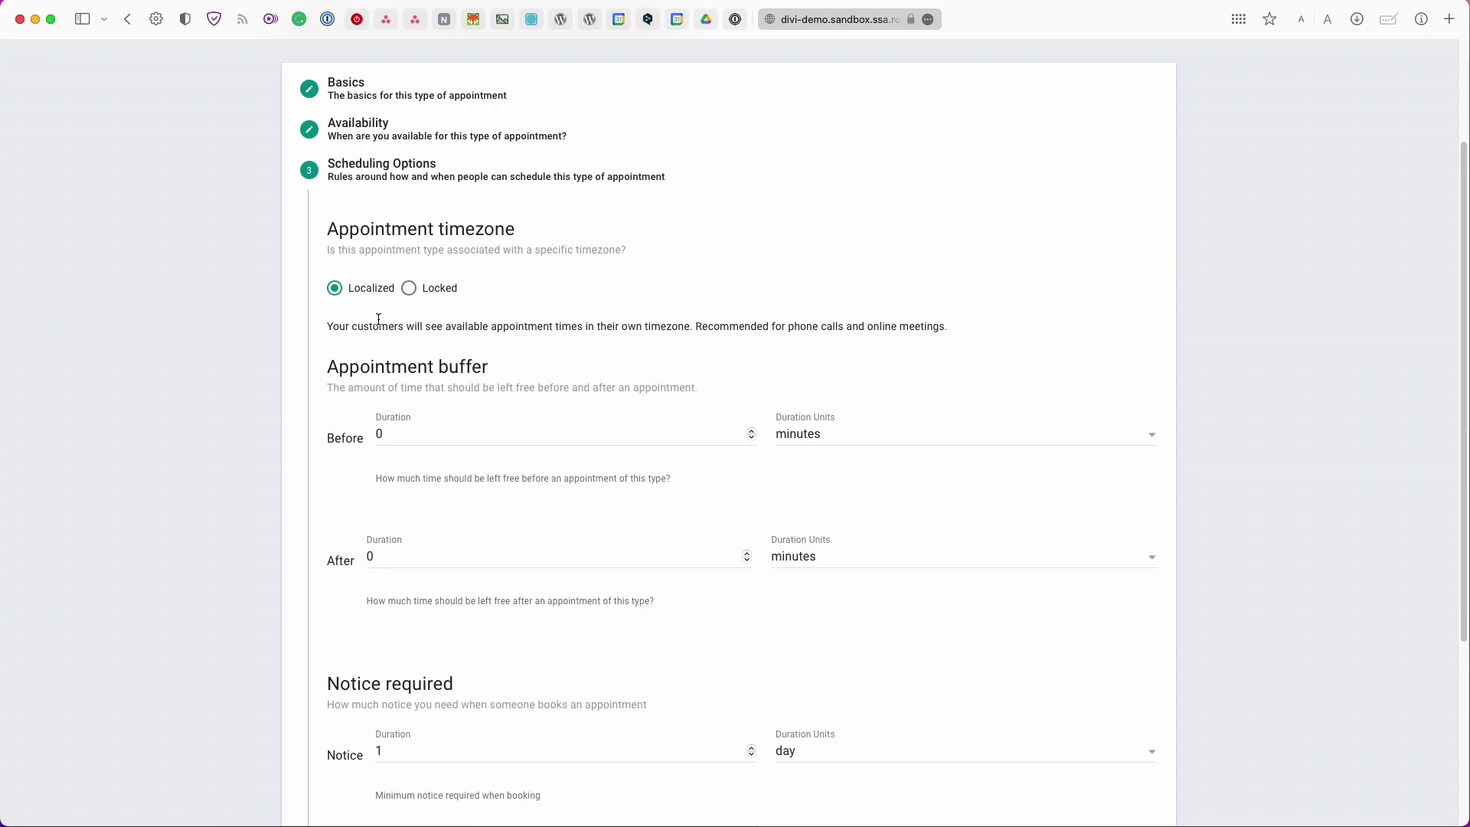
Lock the timezone and set buffers of 10 minutes before and 5 minutes after appointments
scroll(365, 327, down, 1)
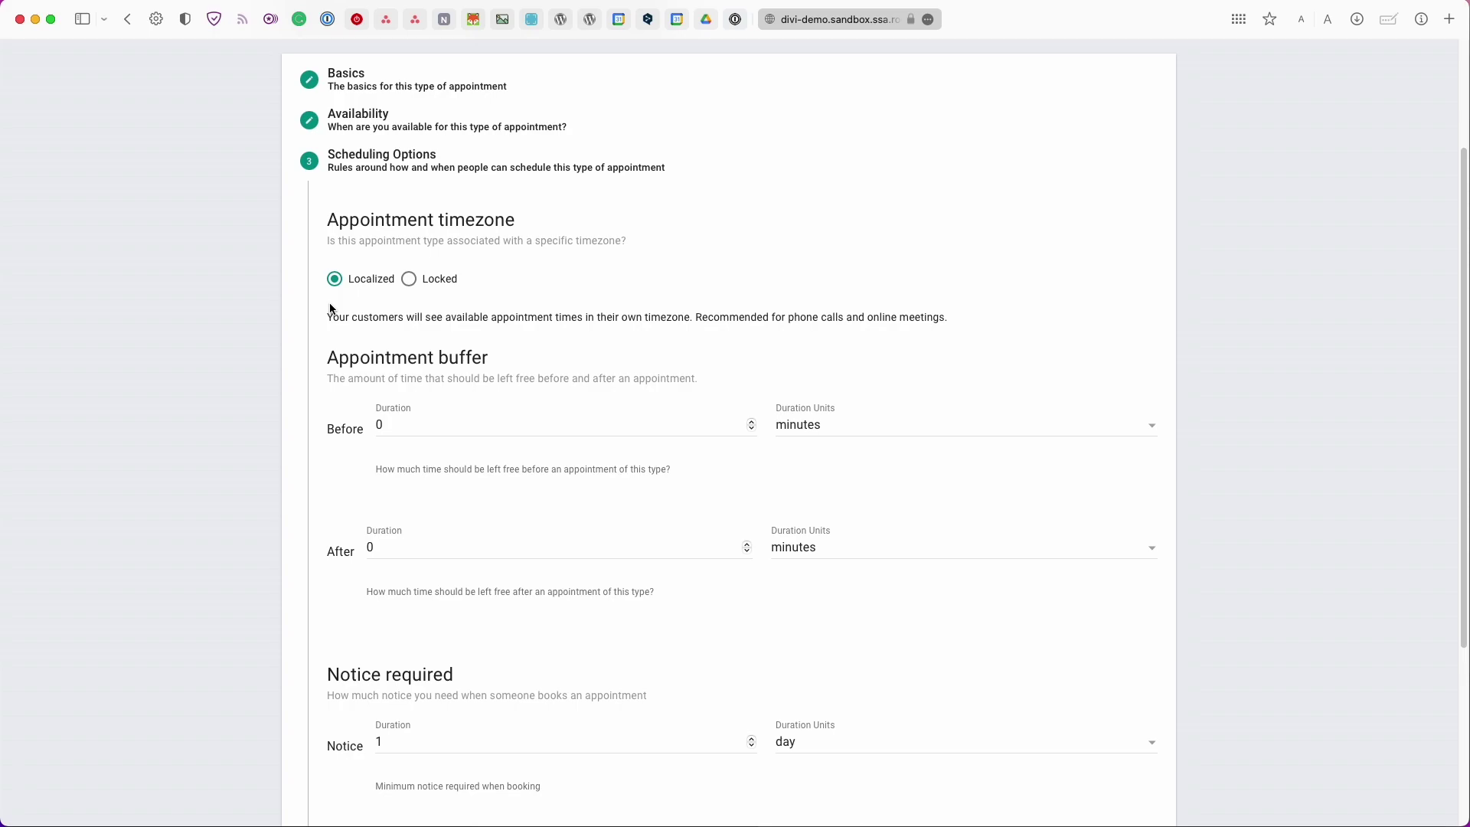
click(409, 289)
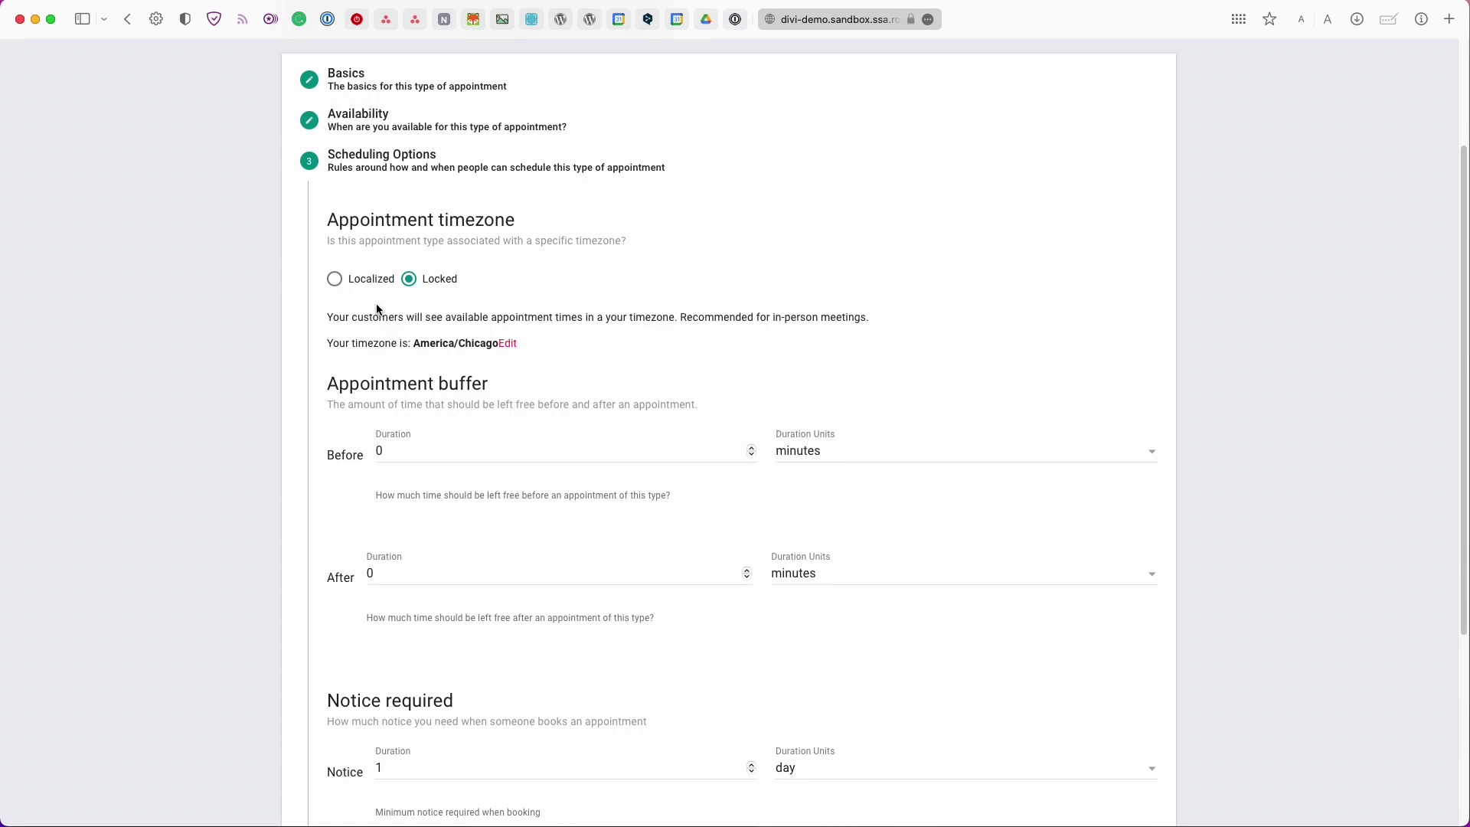
scroll(379, 310, down, 3)
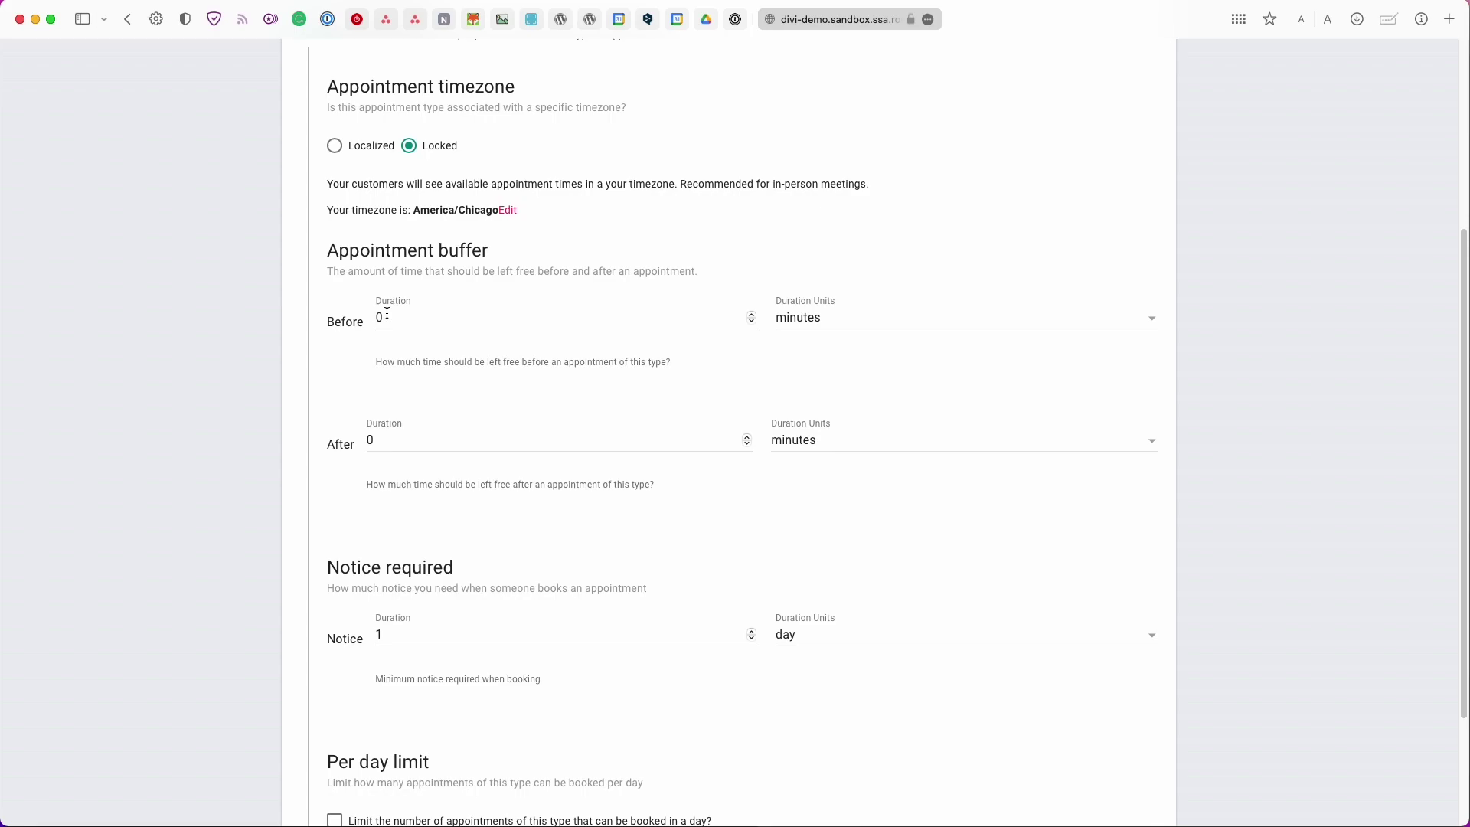
click(386, 314)
text(1)
key(Tab)
text(5)
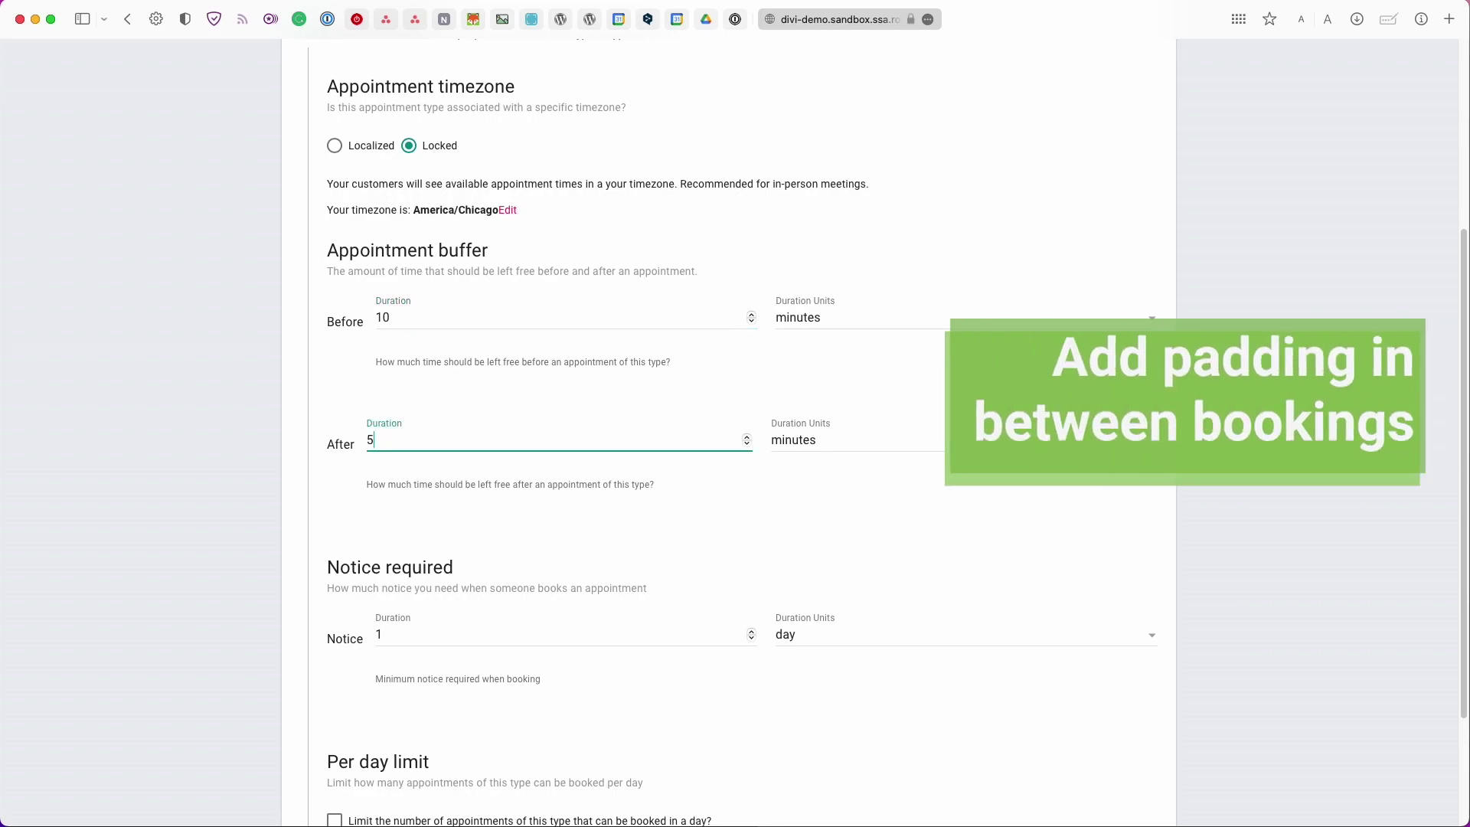
Set minimum notice to 8 hours and a daily limit of 2 appointments, then continue
scroll(399, 470, down, 3)
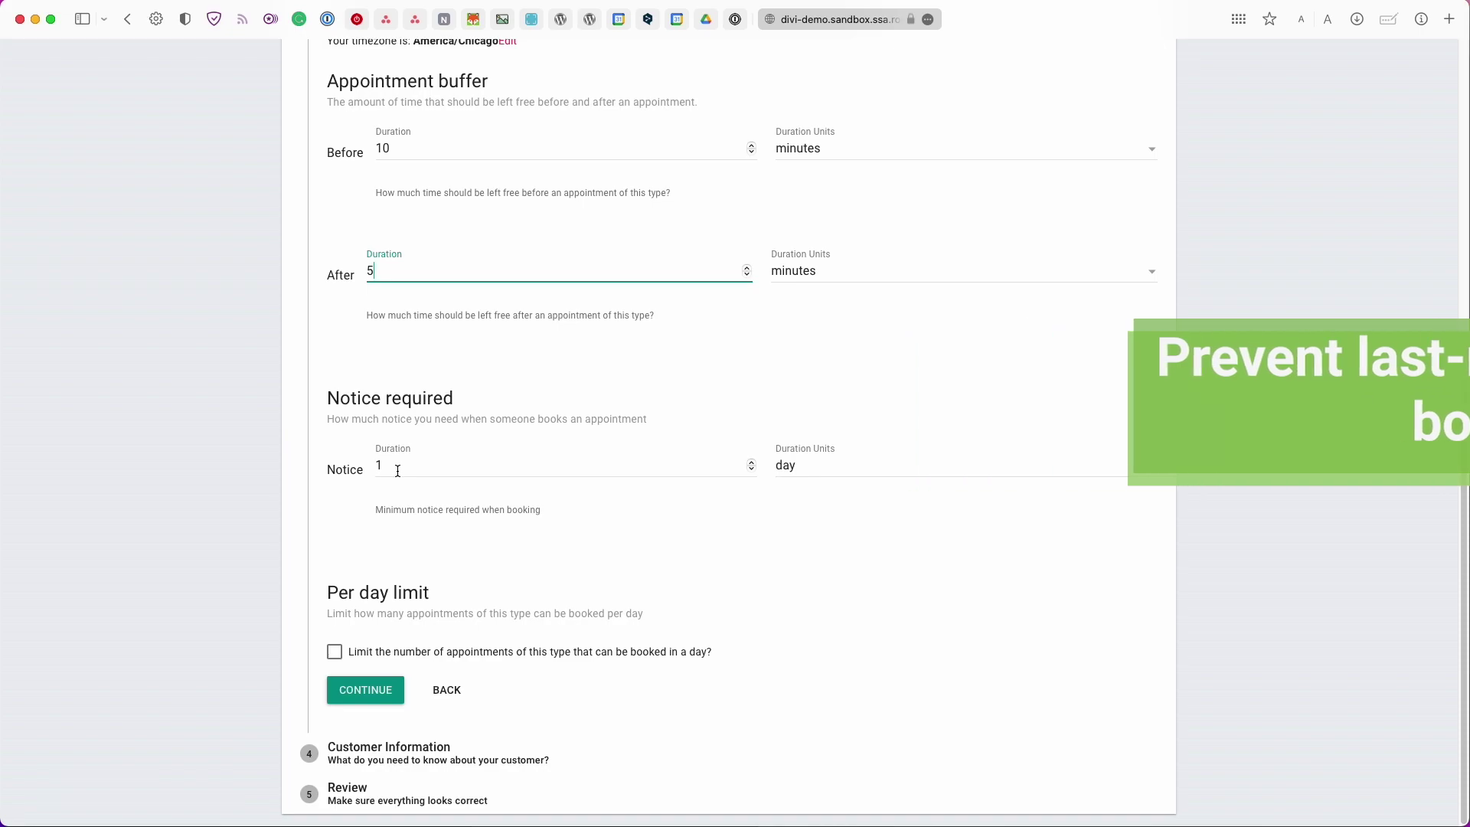
double_click(398, 471)
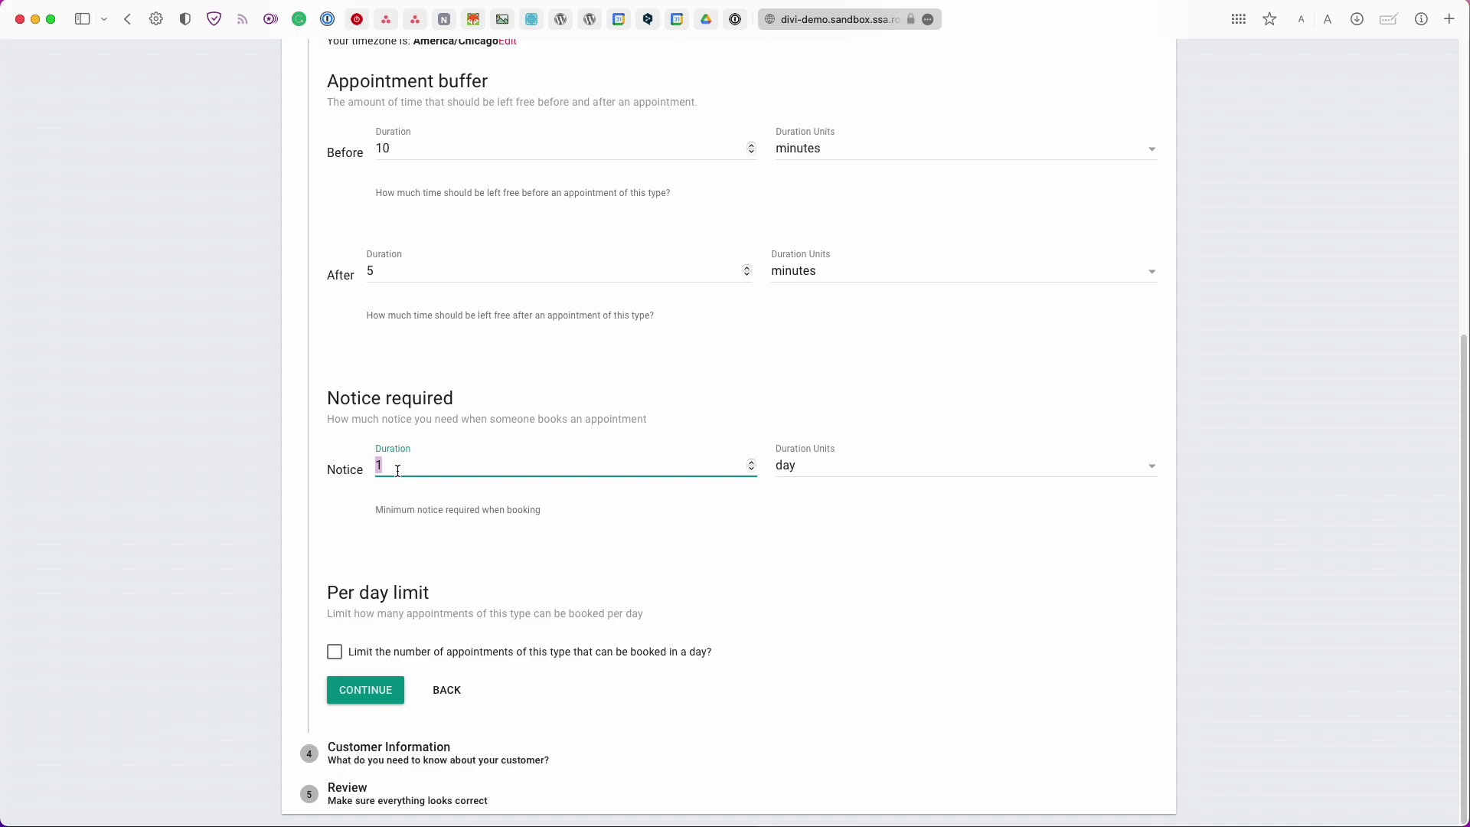
text(8)
click(788, 467)
click(818, 545)
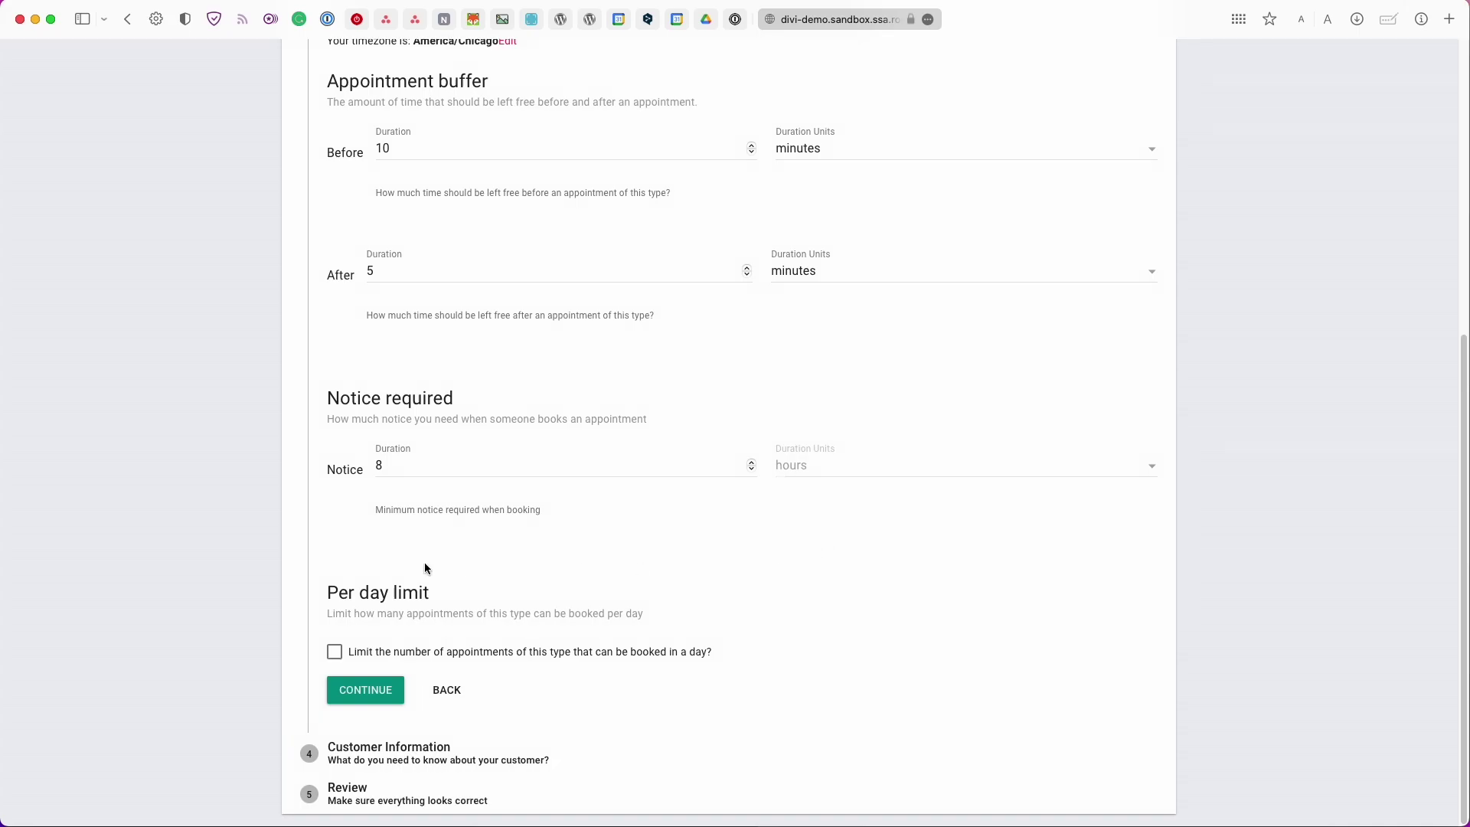
click(342, 651)
scroll(337, 652, down, 1)
double_click(354, 662)
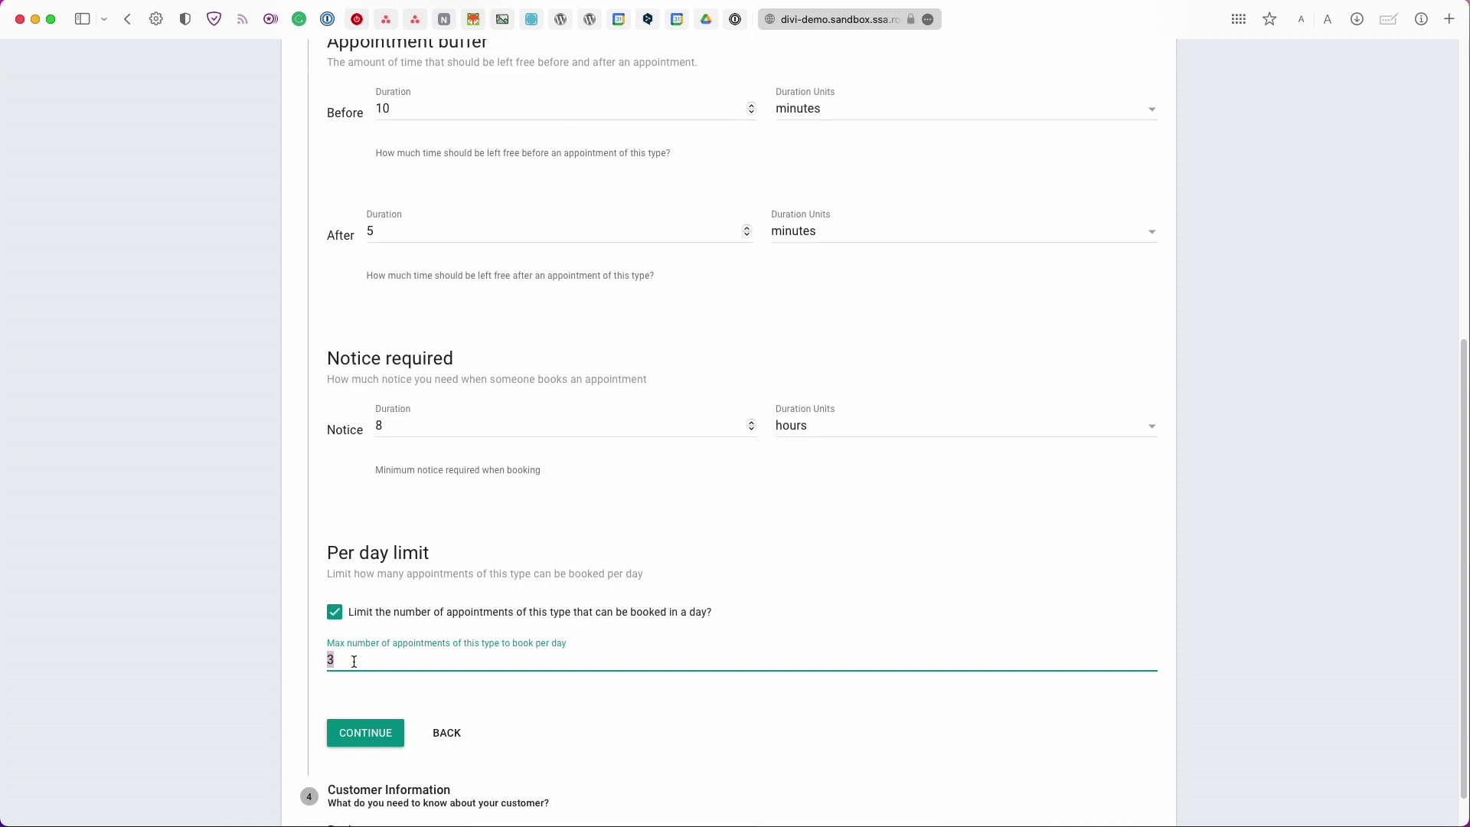
text(2)
click(360, 731)
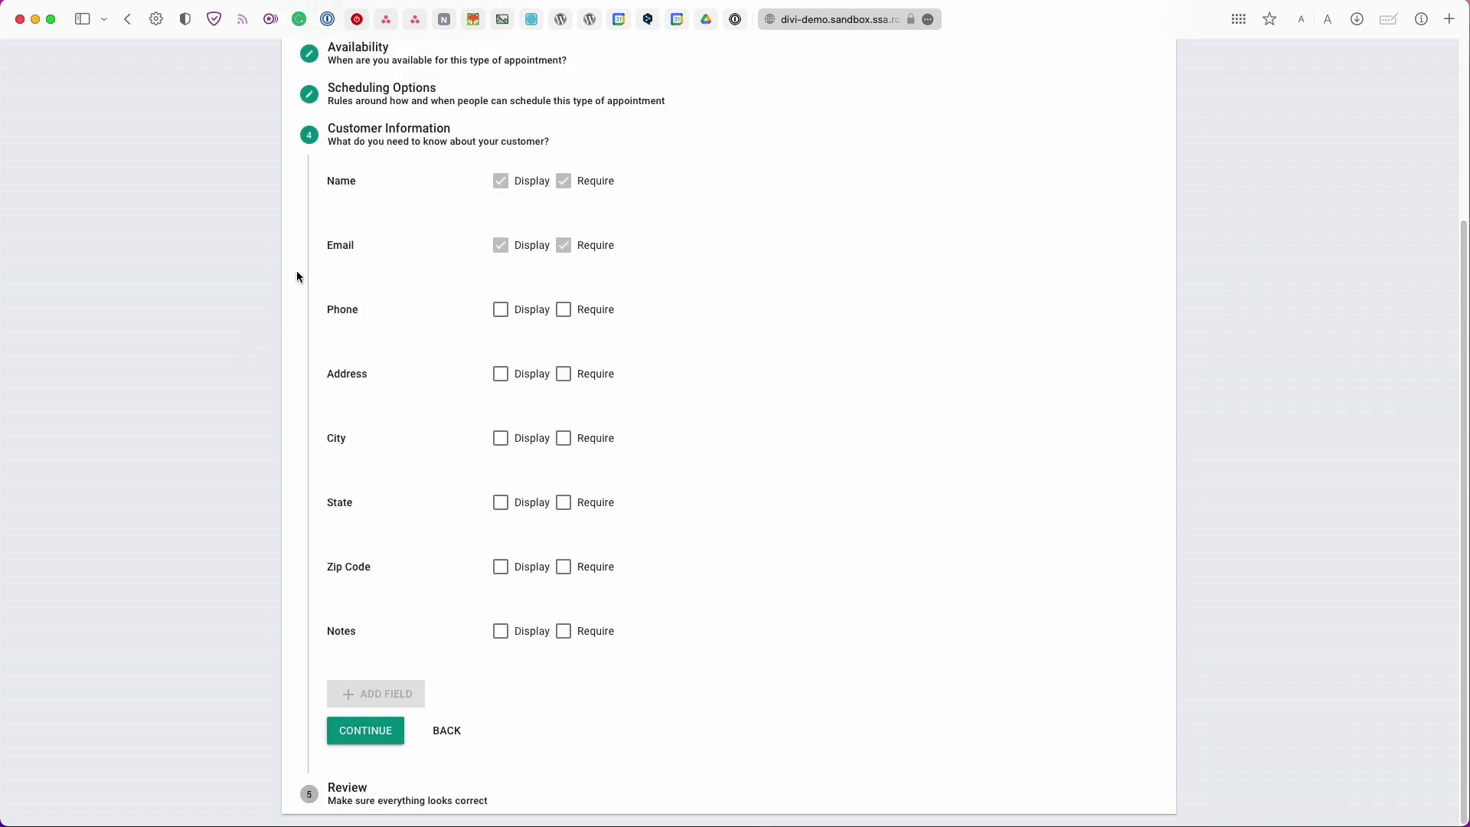
Display the Phone, Address, City, State and Zip Code fields on the booking form
click(494, 309)
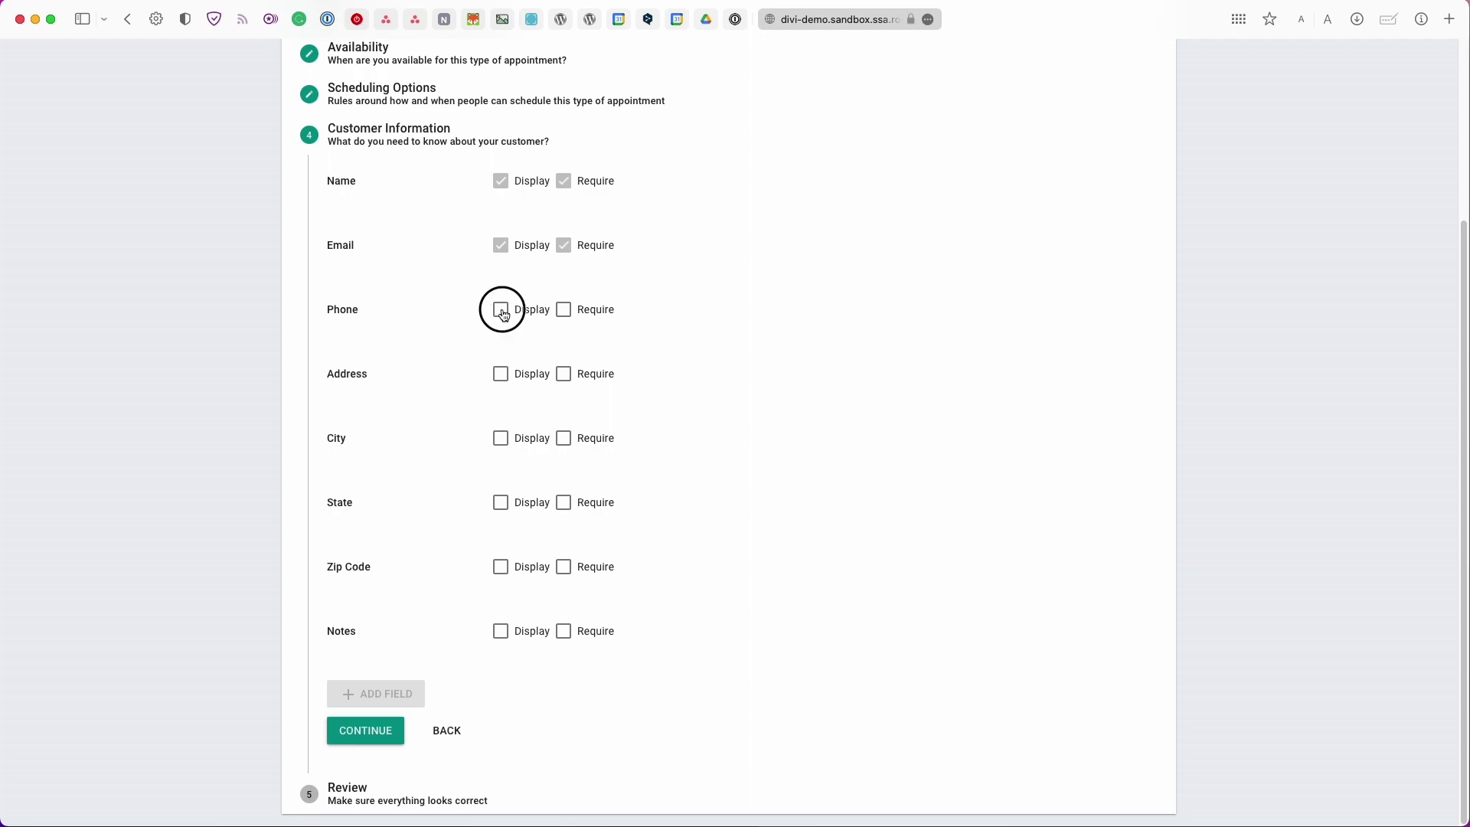
click(502, 379)
click(508, 446)
click(518, 511)
click(525, 575)
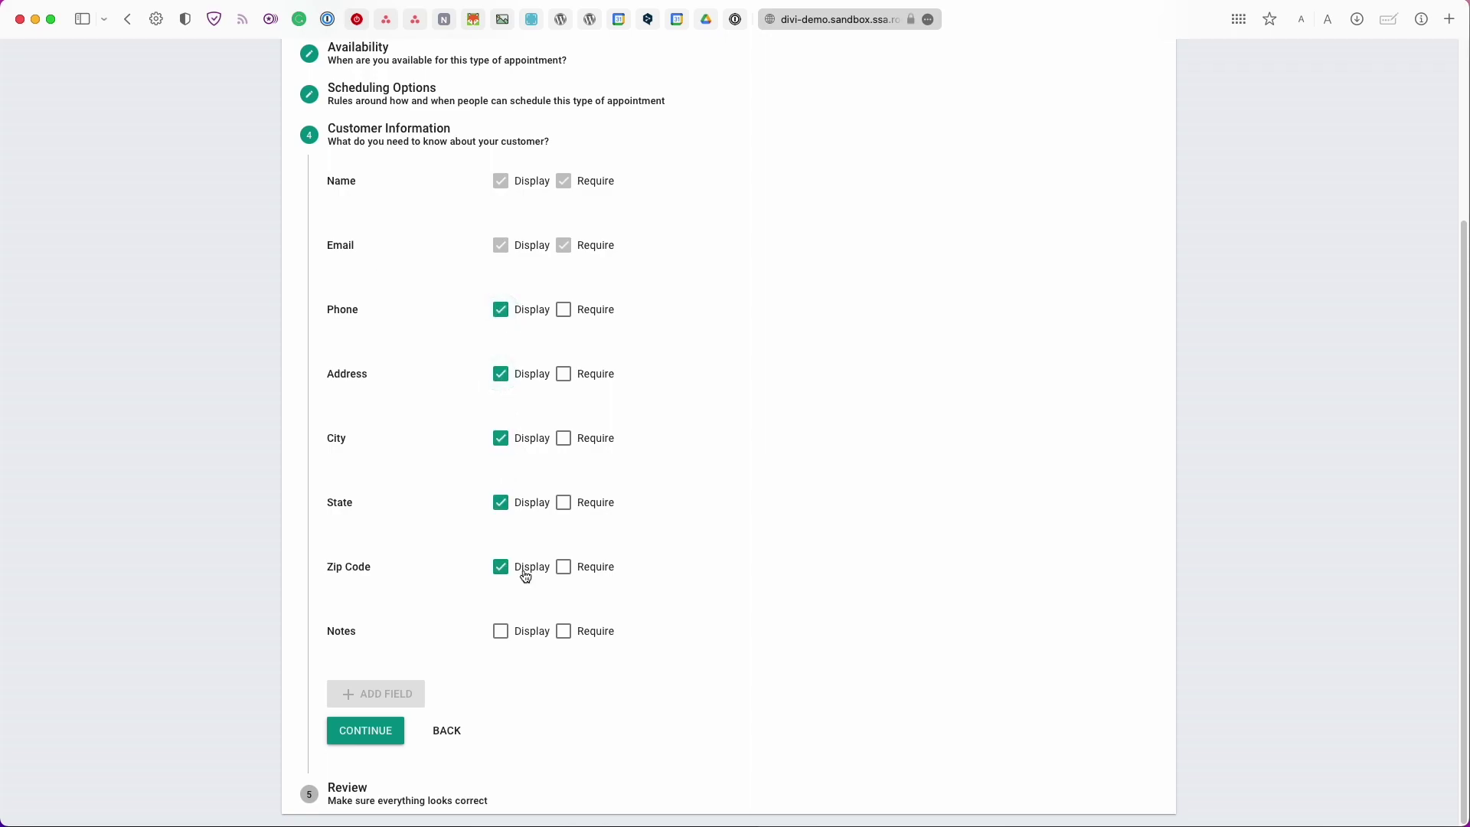
Dismiss the custom-field upgrade offer, display the Notes field, and make Phone required
click(412, 691)
click(422, 642)
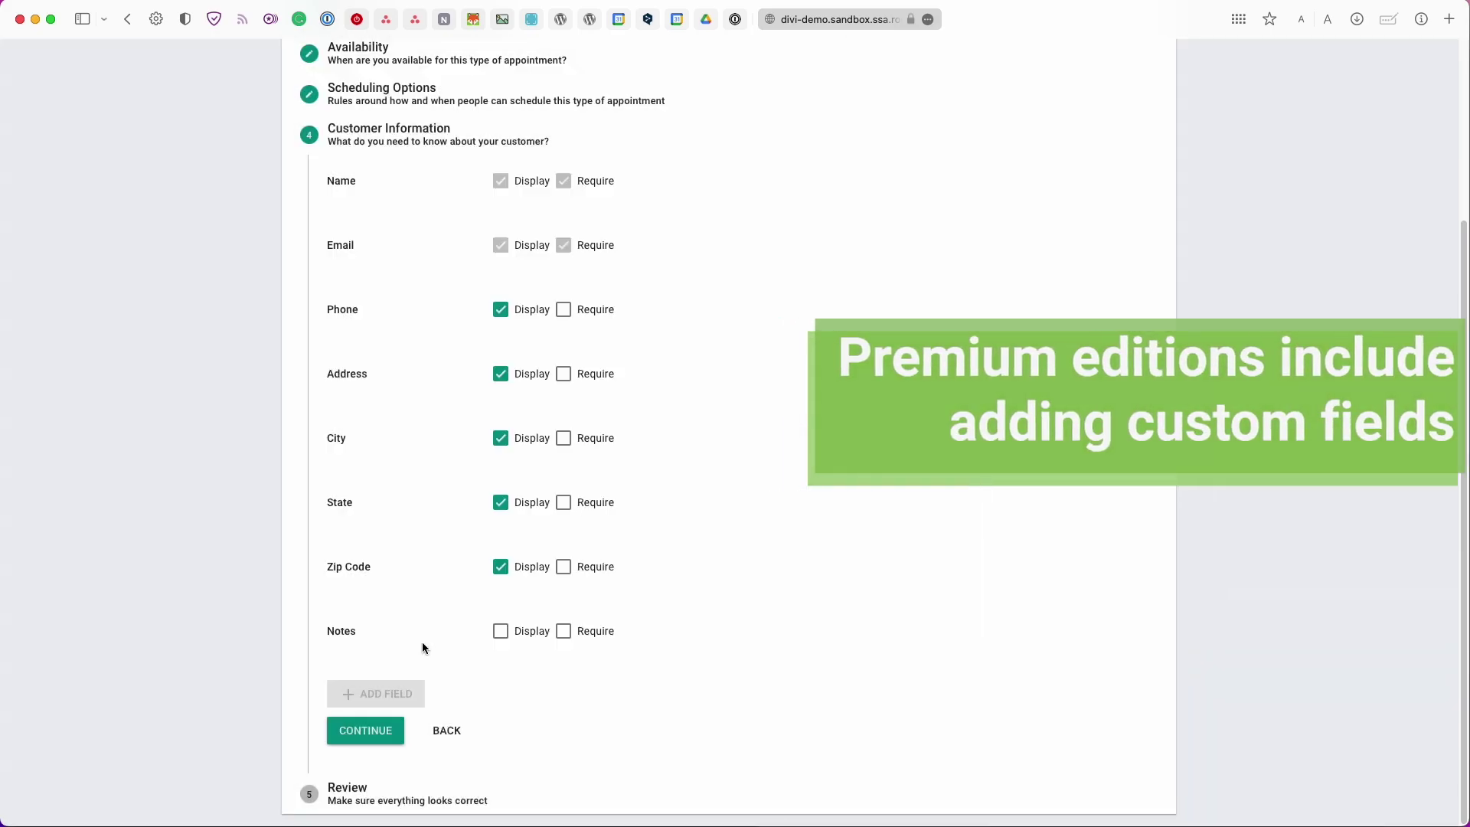
click(406, 684)
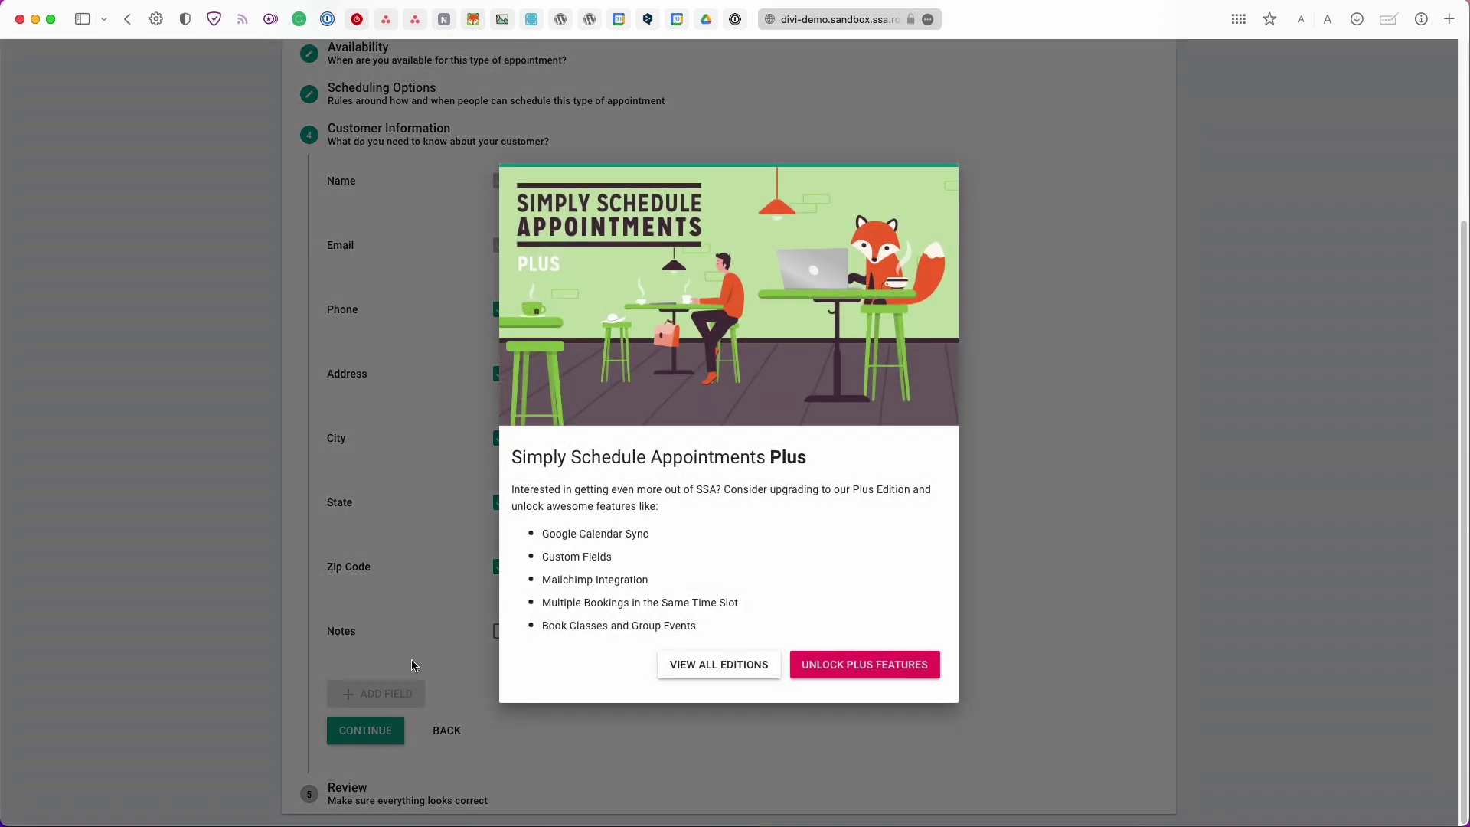
click(411, 663)
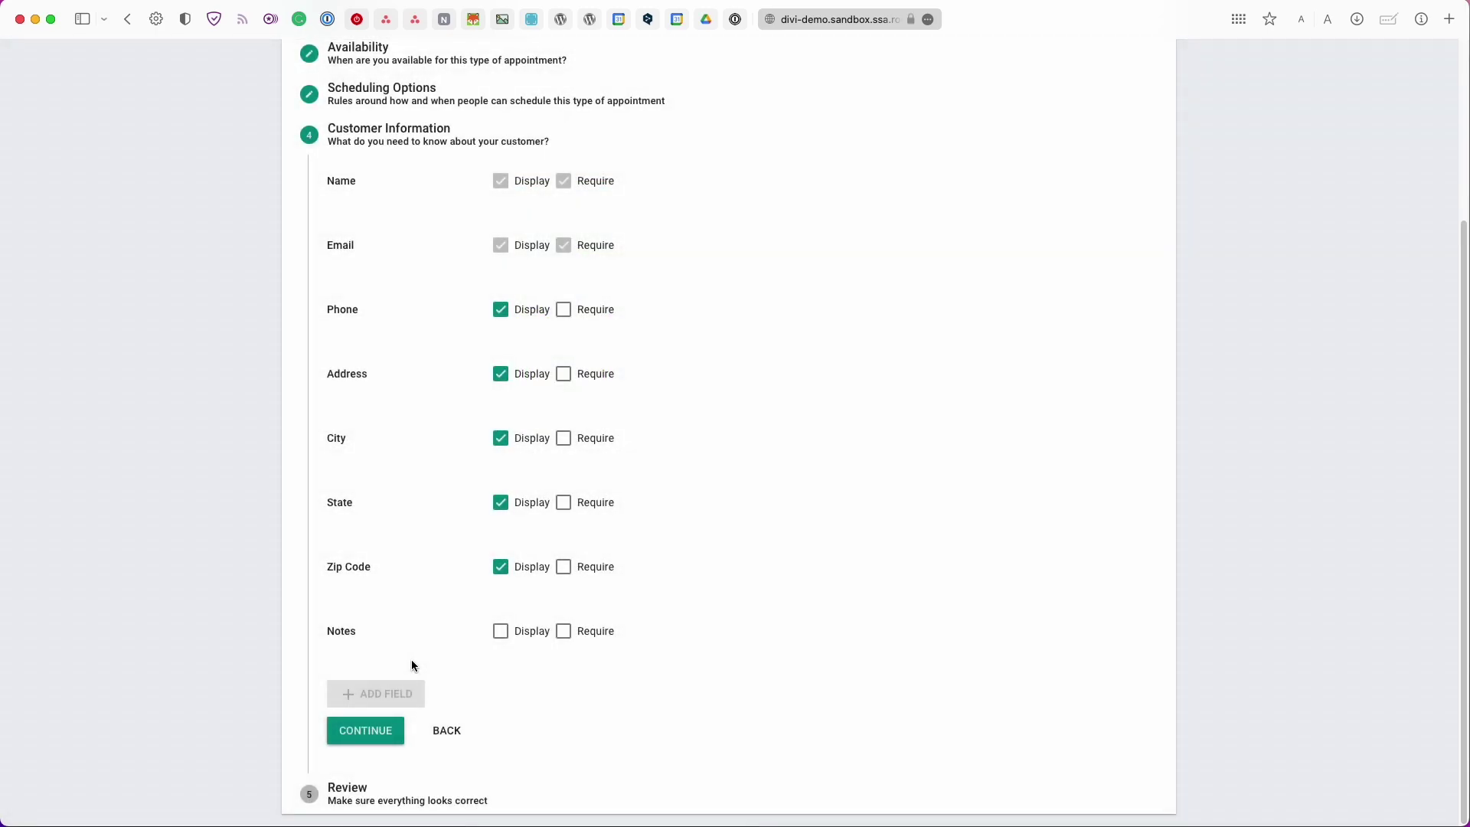
click(522, 633)
click(586, 310)
Continue past the Review summary and finish setting up Consultation Phone Call
click(375, 741)
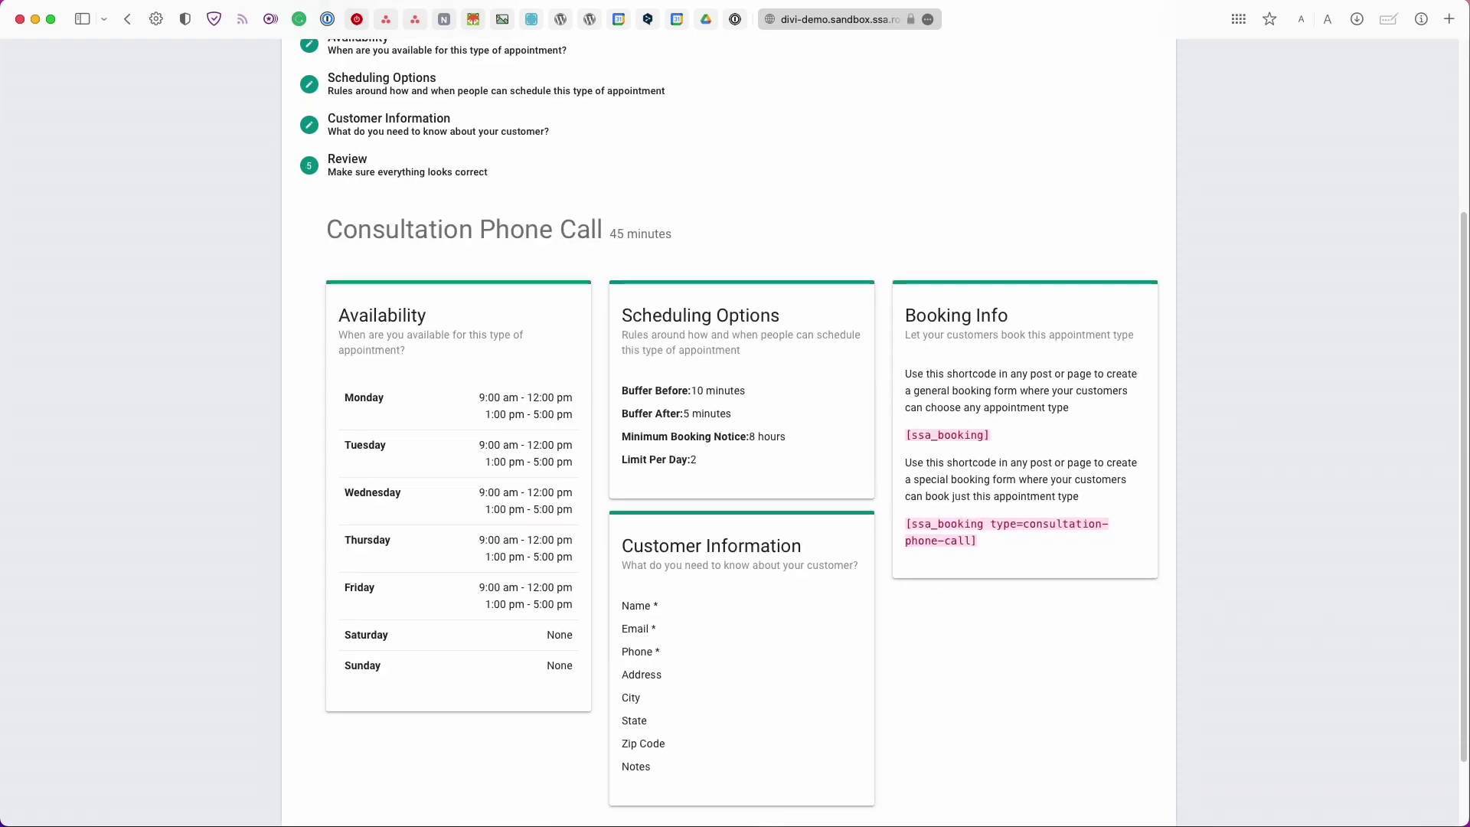
scroll(375, 739, down, 1)
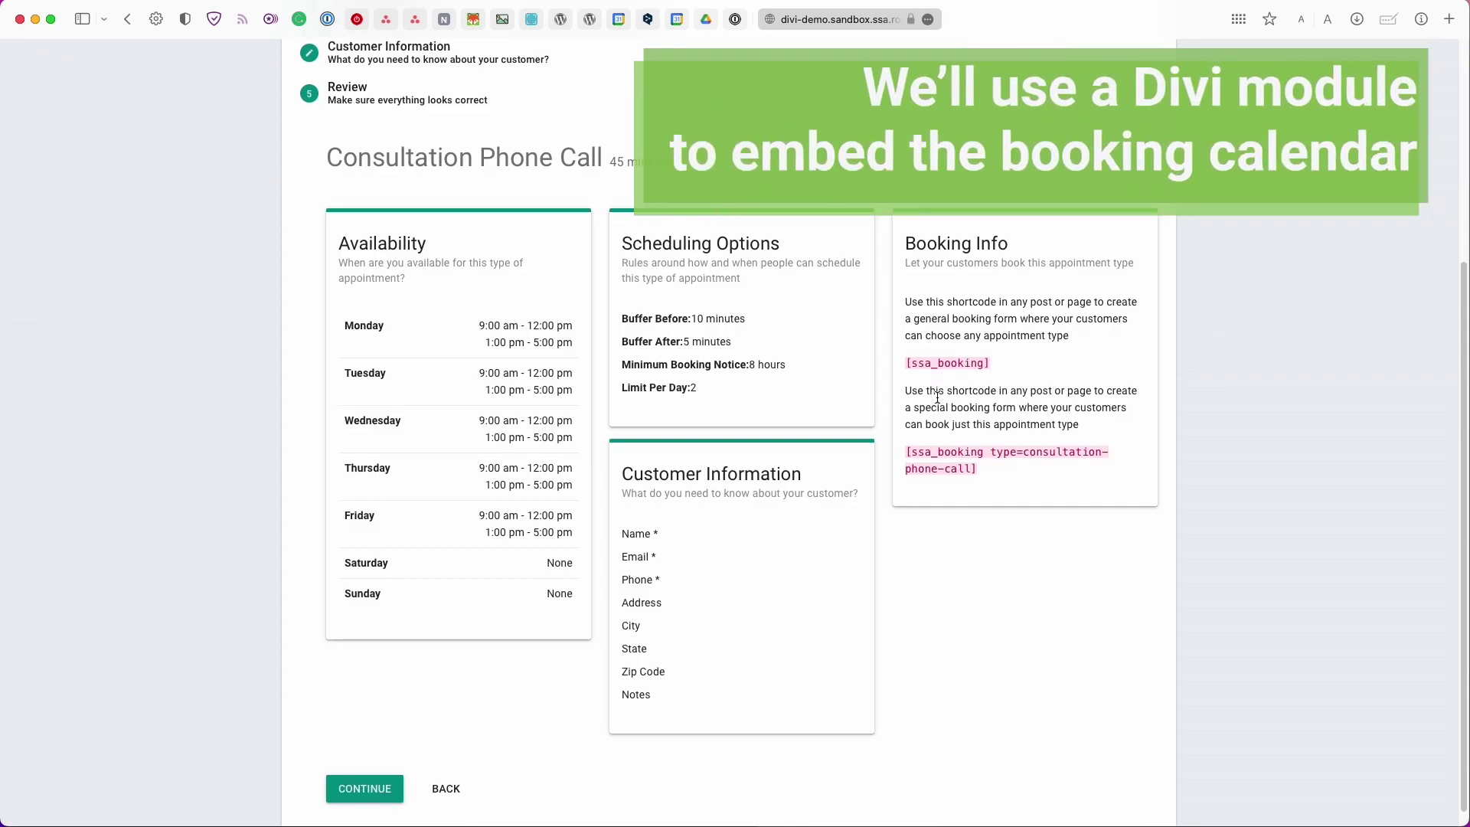
scroll(937, 397, down, 1)
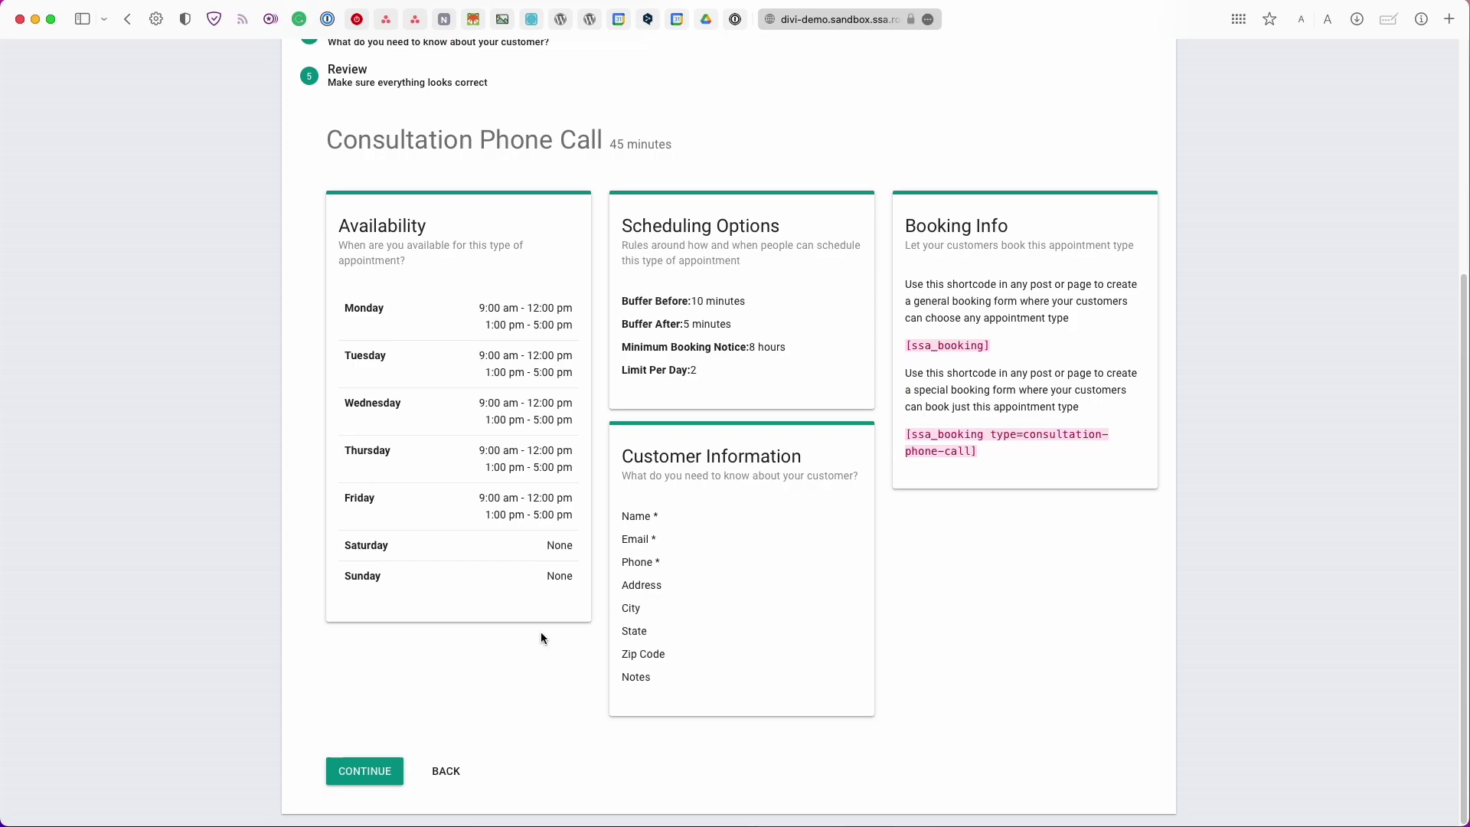
click(371, 770)
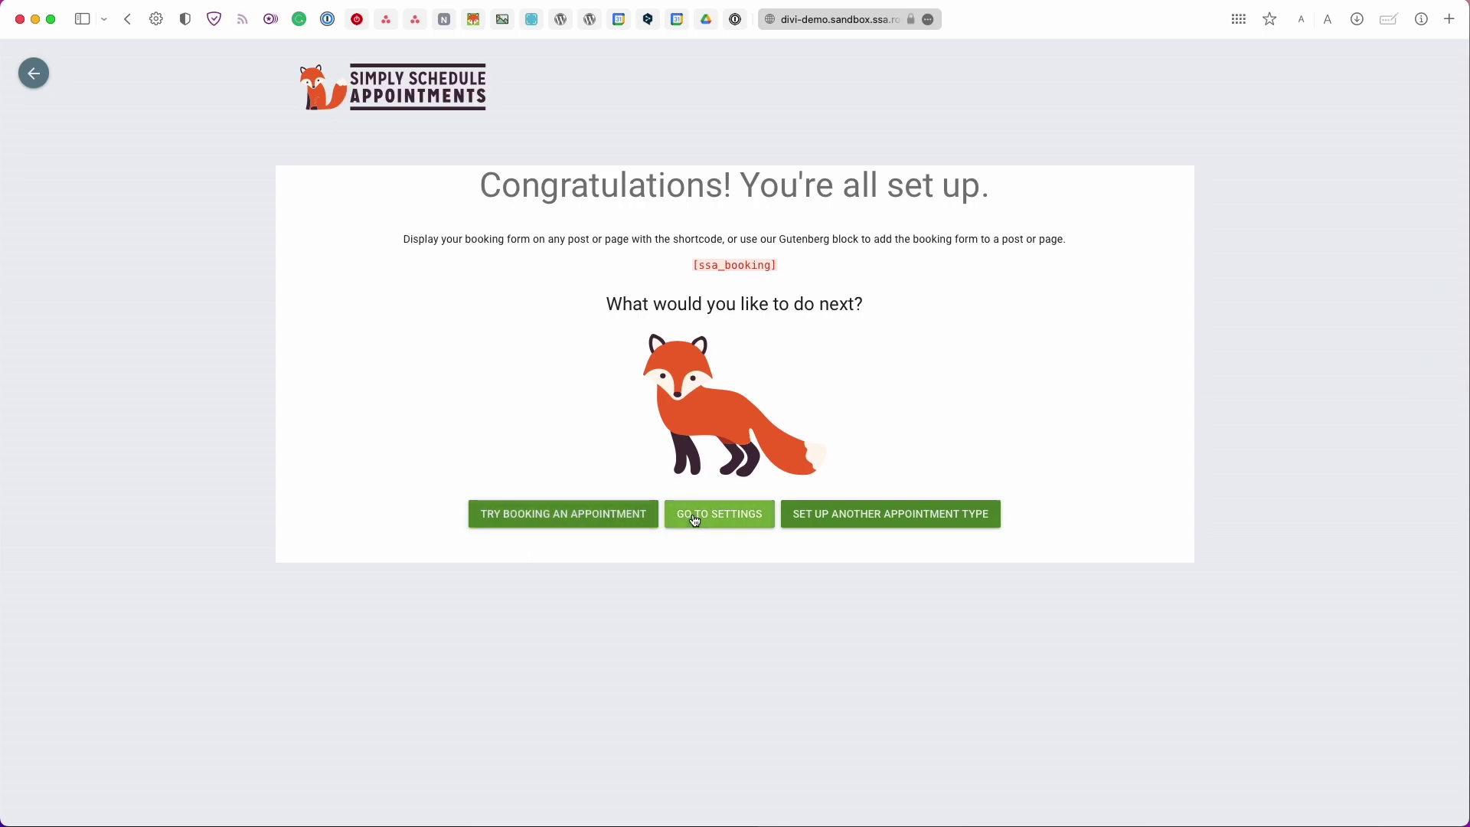
Check the booked appointments, their time-range filter and the Book an Appointment window, changing nothing
click(814, 523)
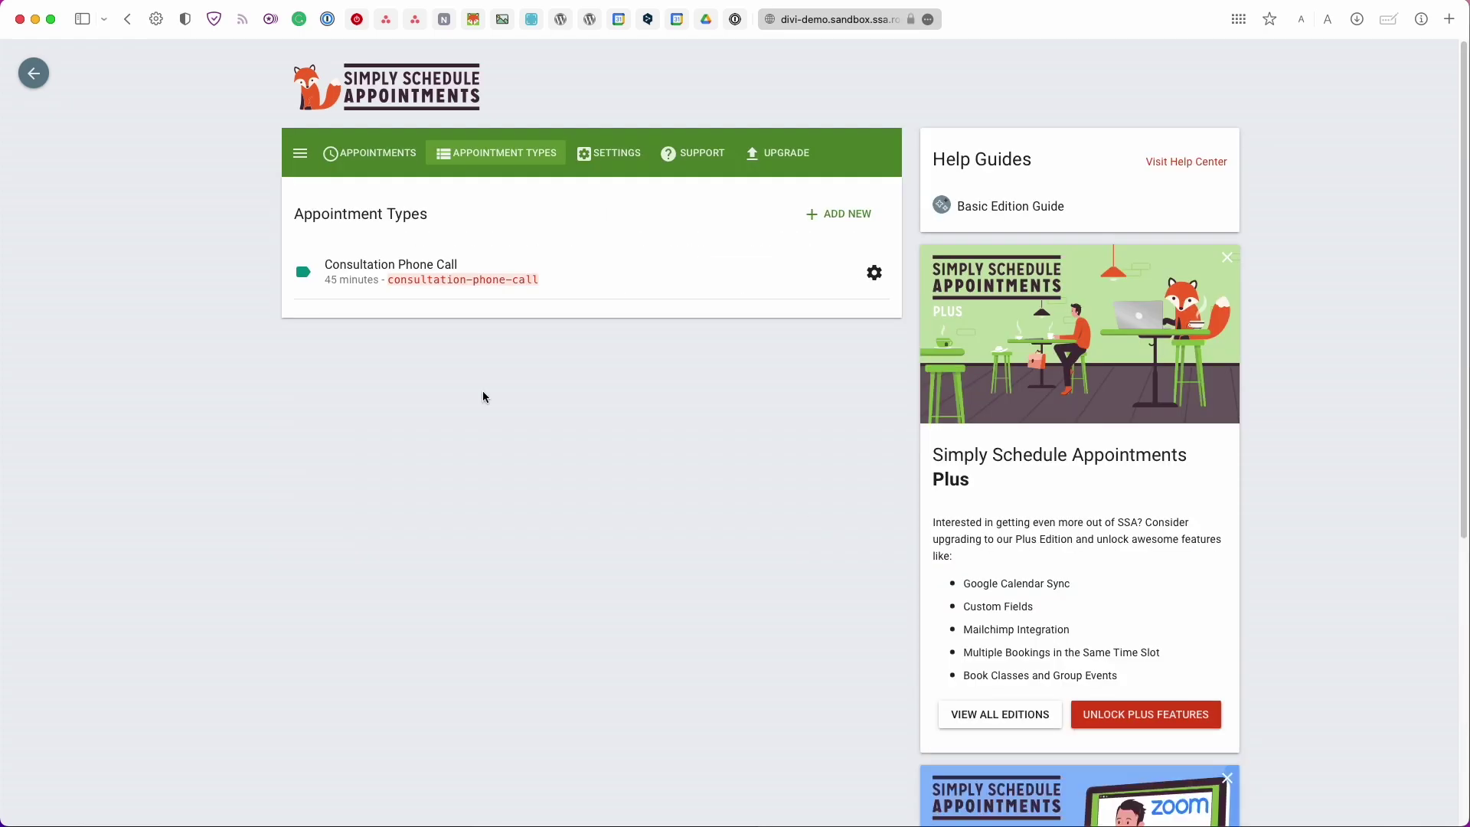
click(397, 166)
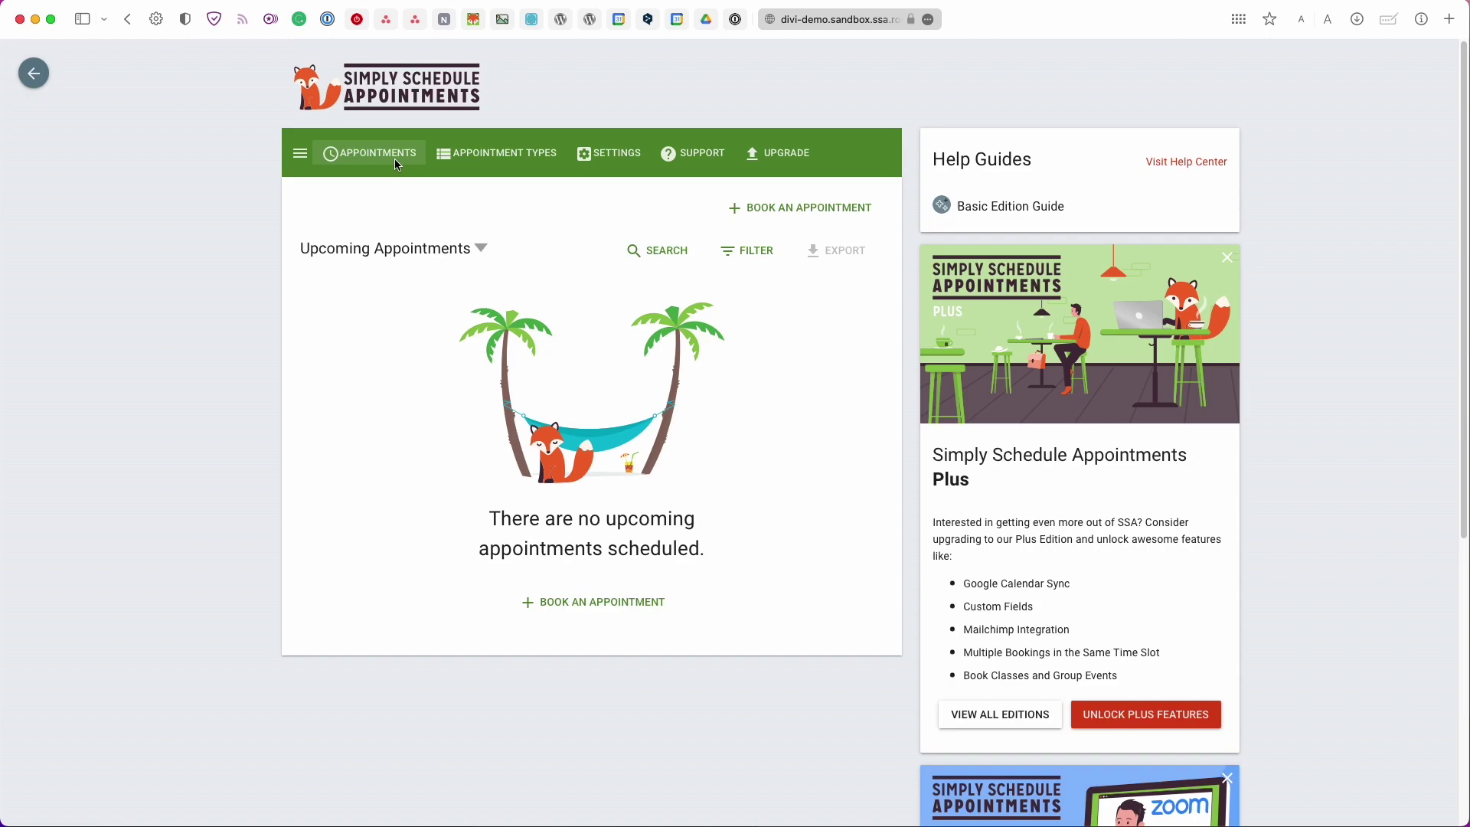
click(448, 254)
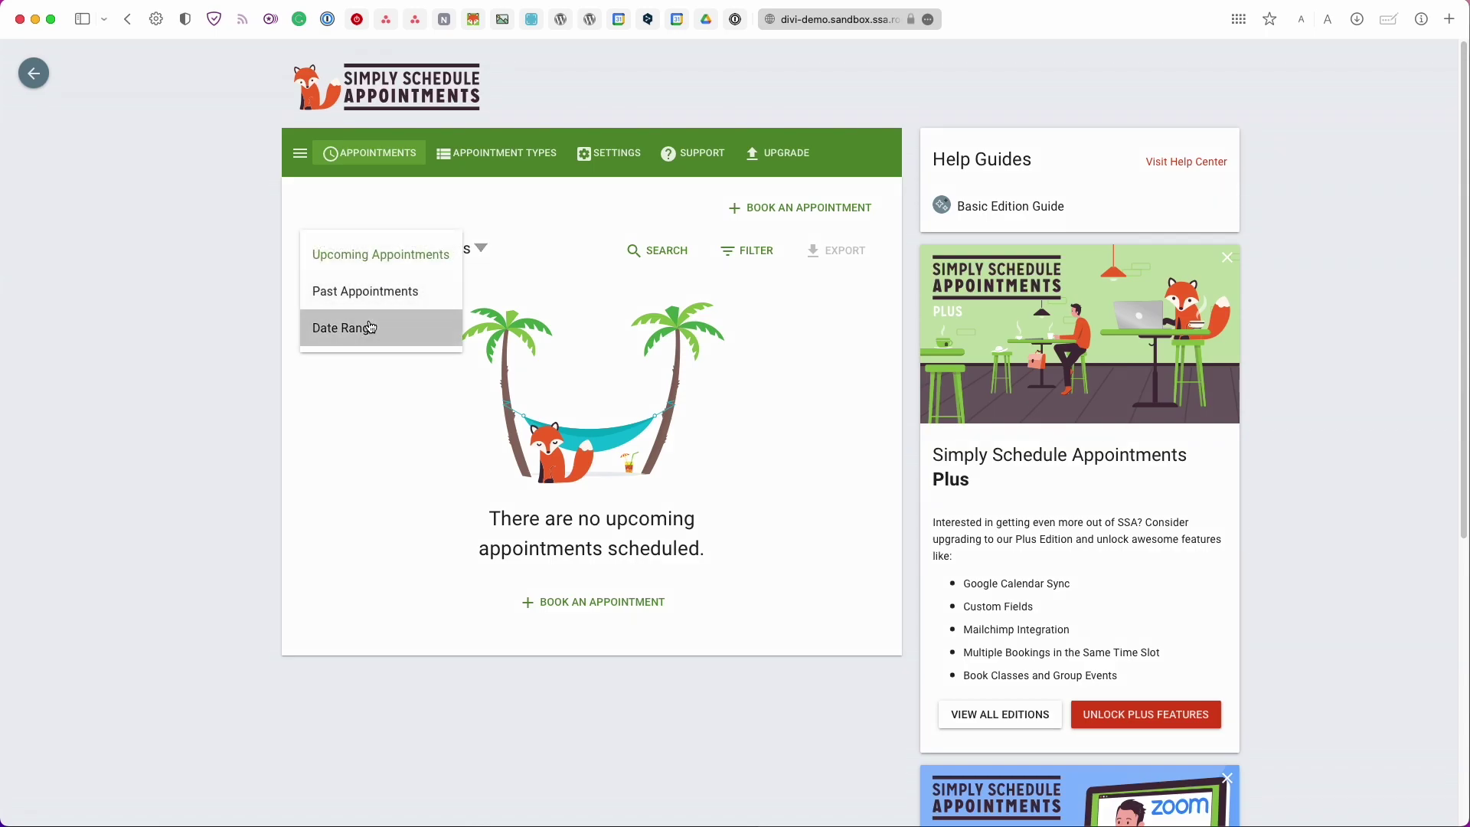
click(577, 329)
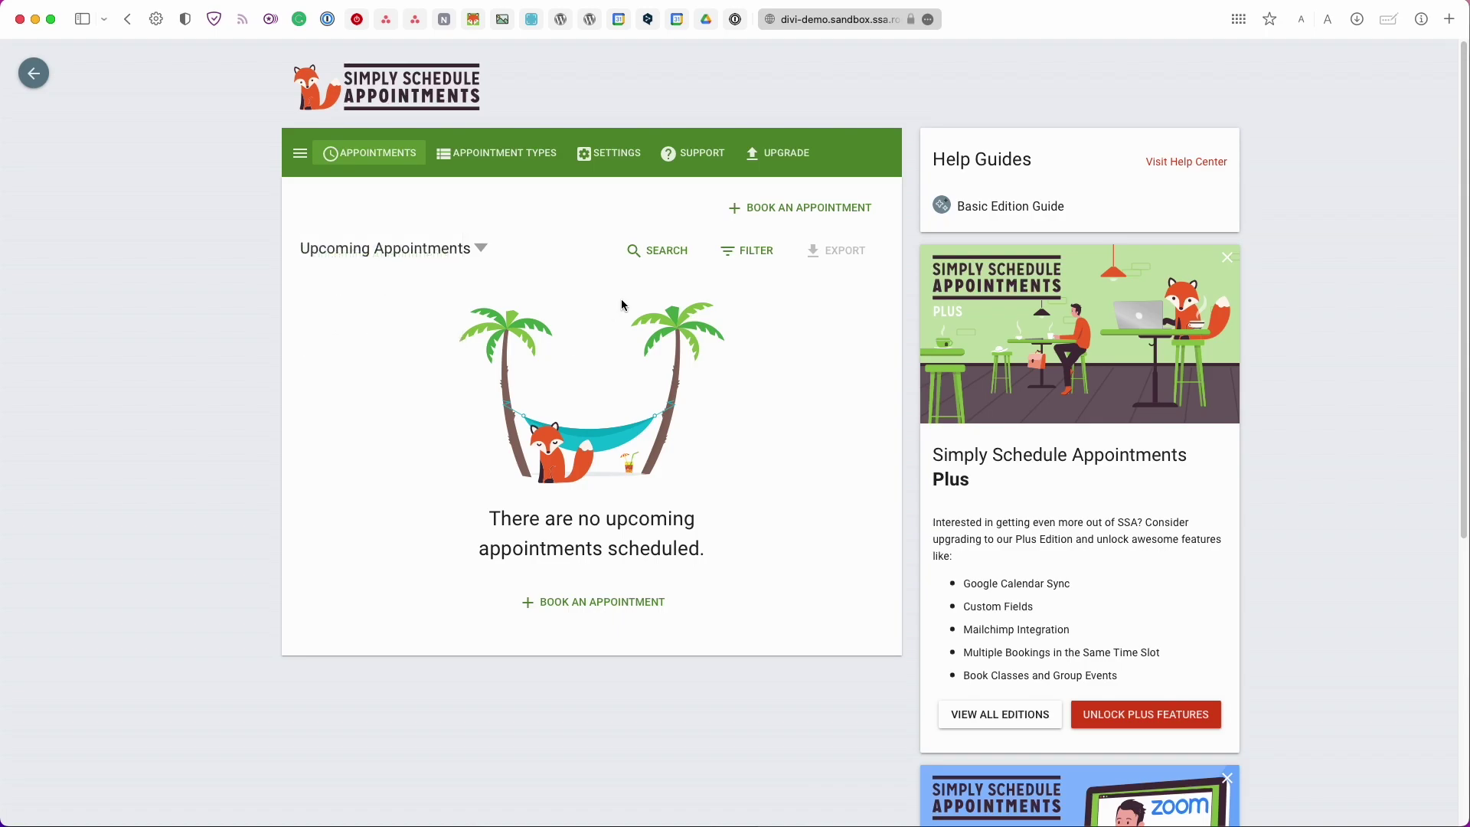
click(762, 221)
key(Escape)
Return to Appointment Types and check Consultation Phone Call's actions menu without choosing one
click(525, 155)
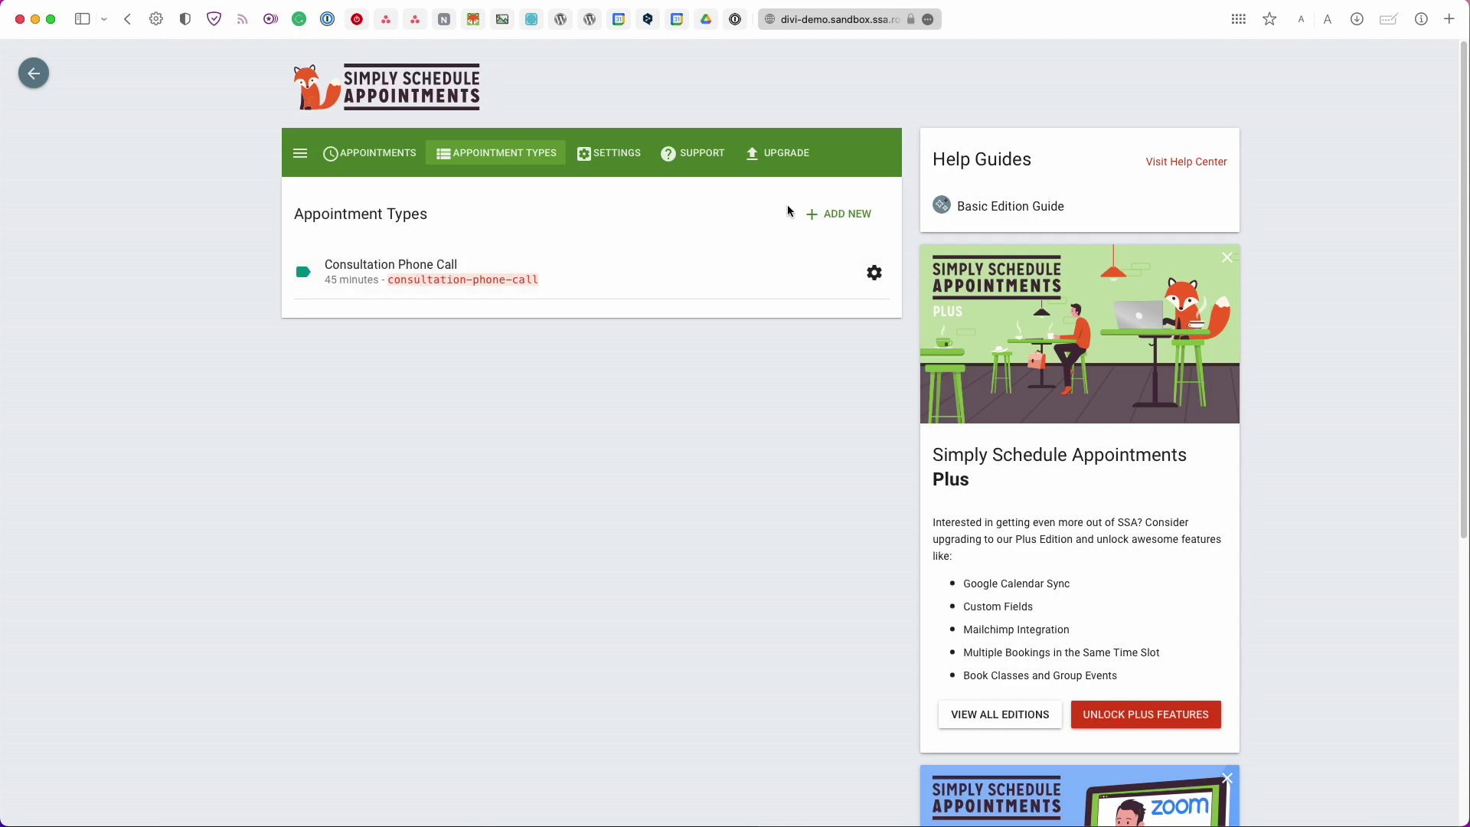
click(874, 274)
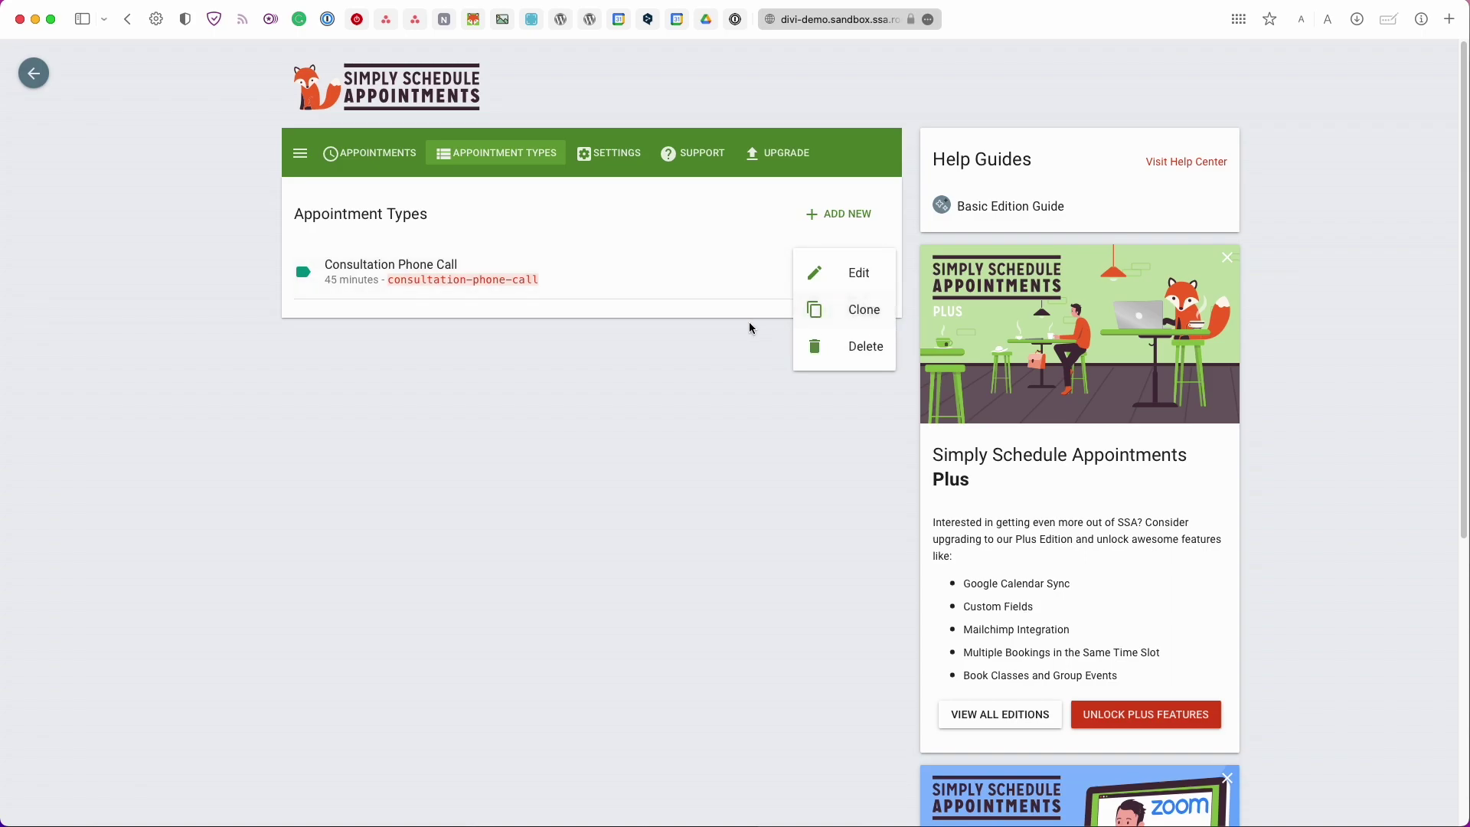
click(617, 342)
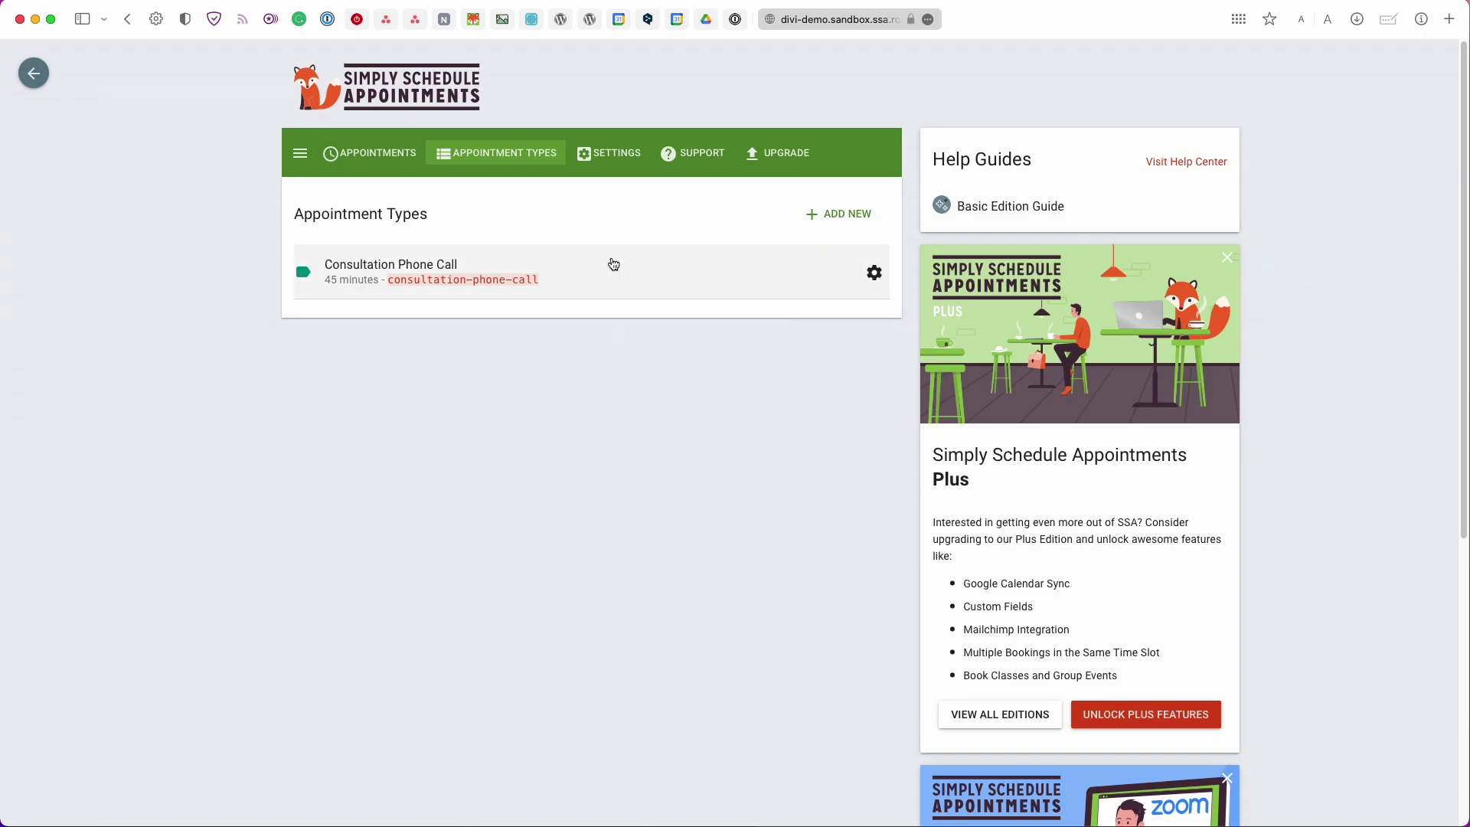
Review the plugin's General Settings and Styles settings
click(602, 161)
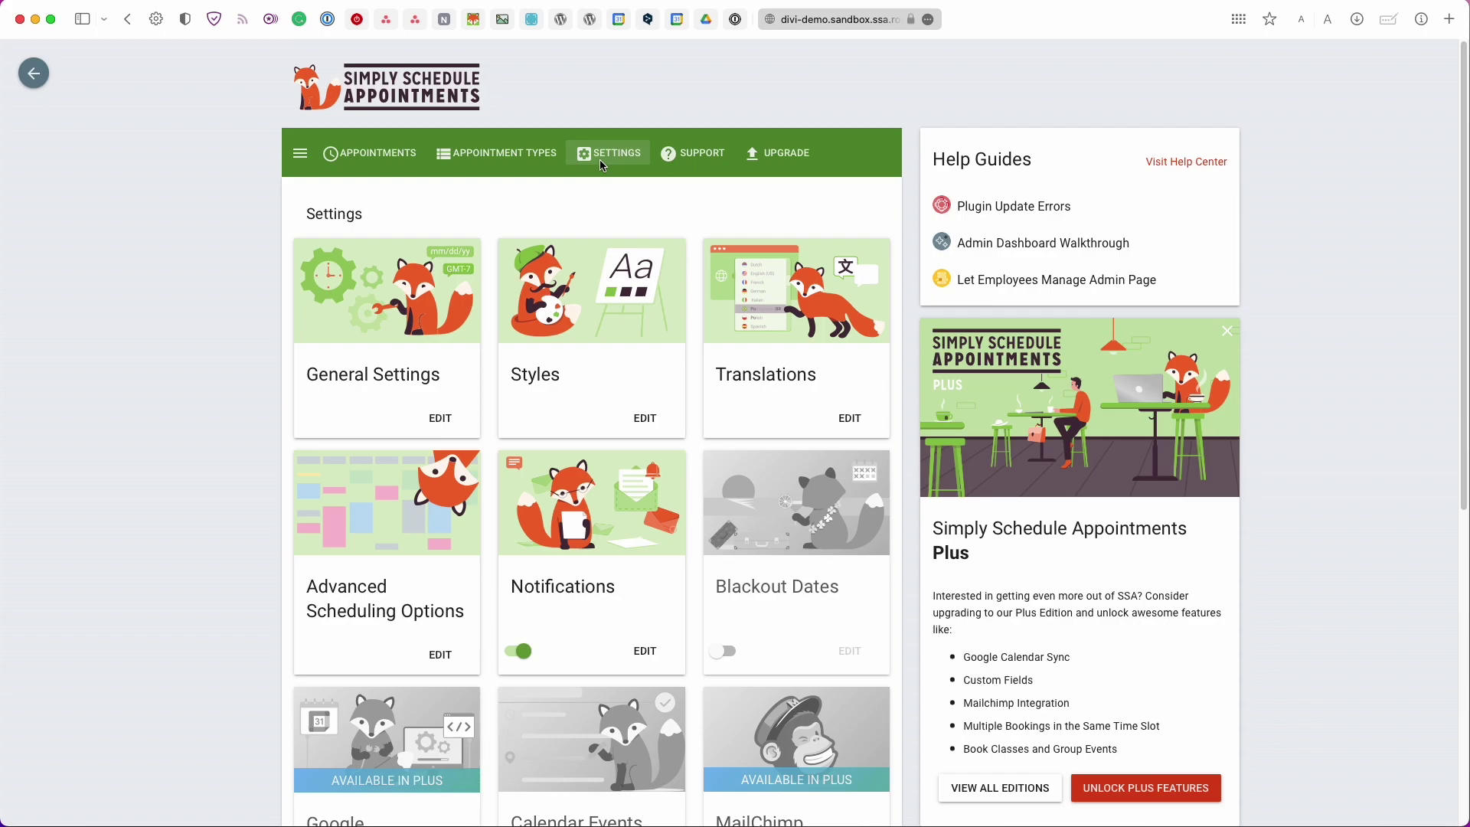
click(333, 295)
scroll(332, 295, down, 1)
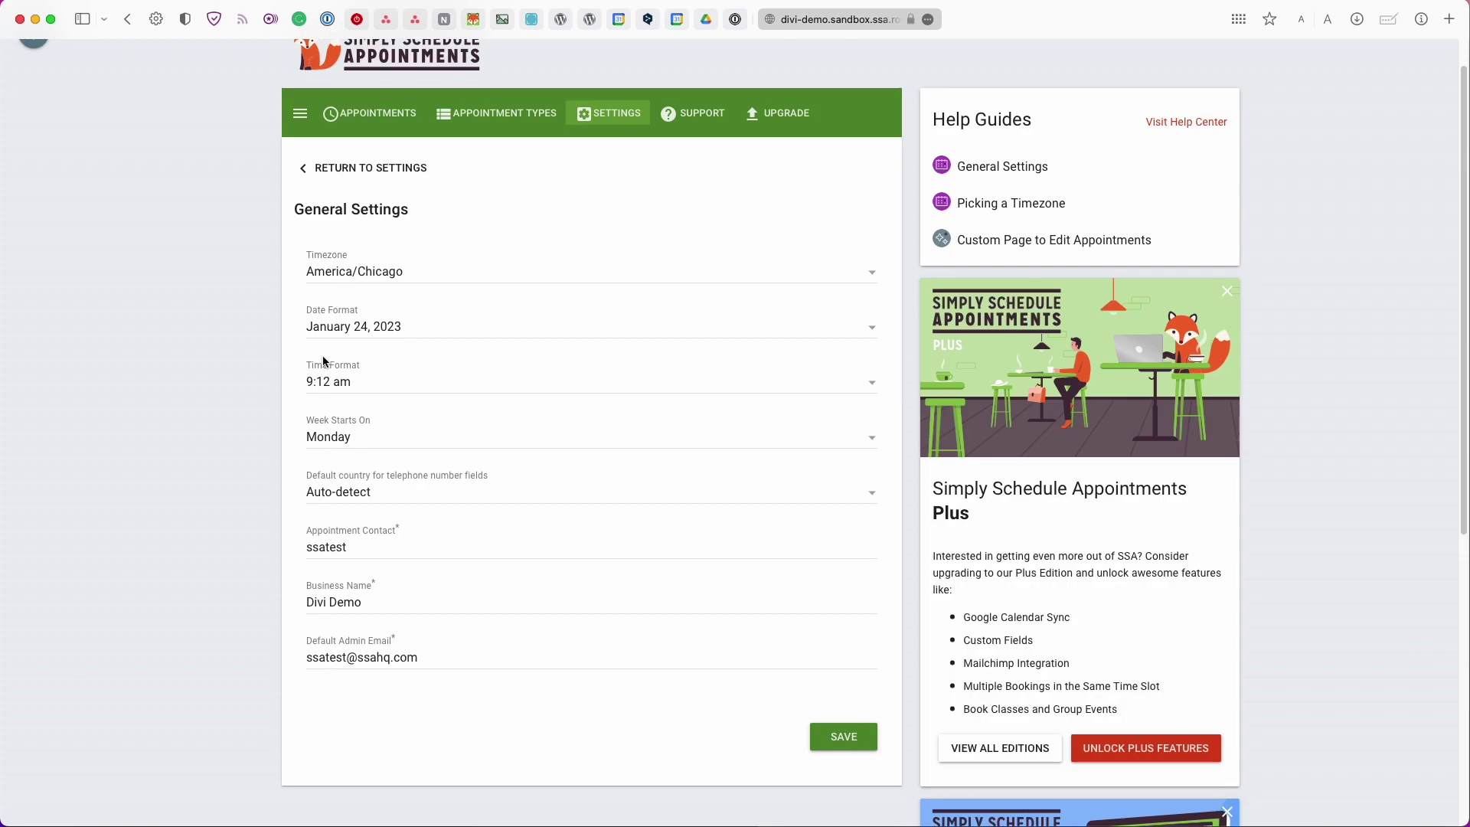
key(super+bracketleft)
click(555, 382)
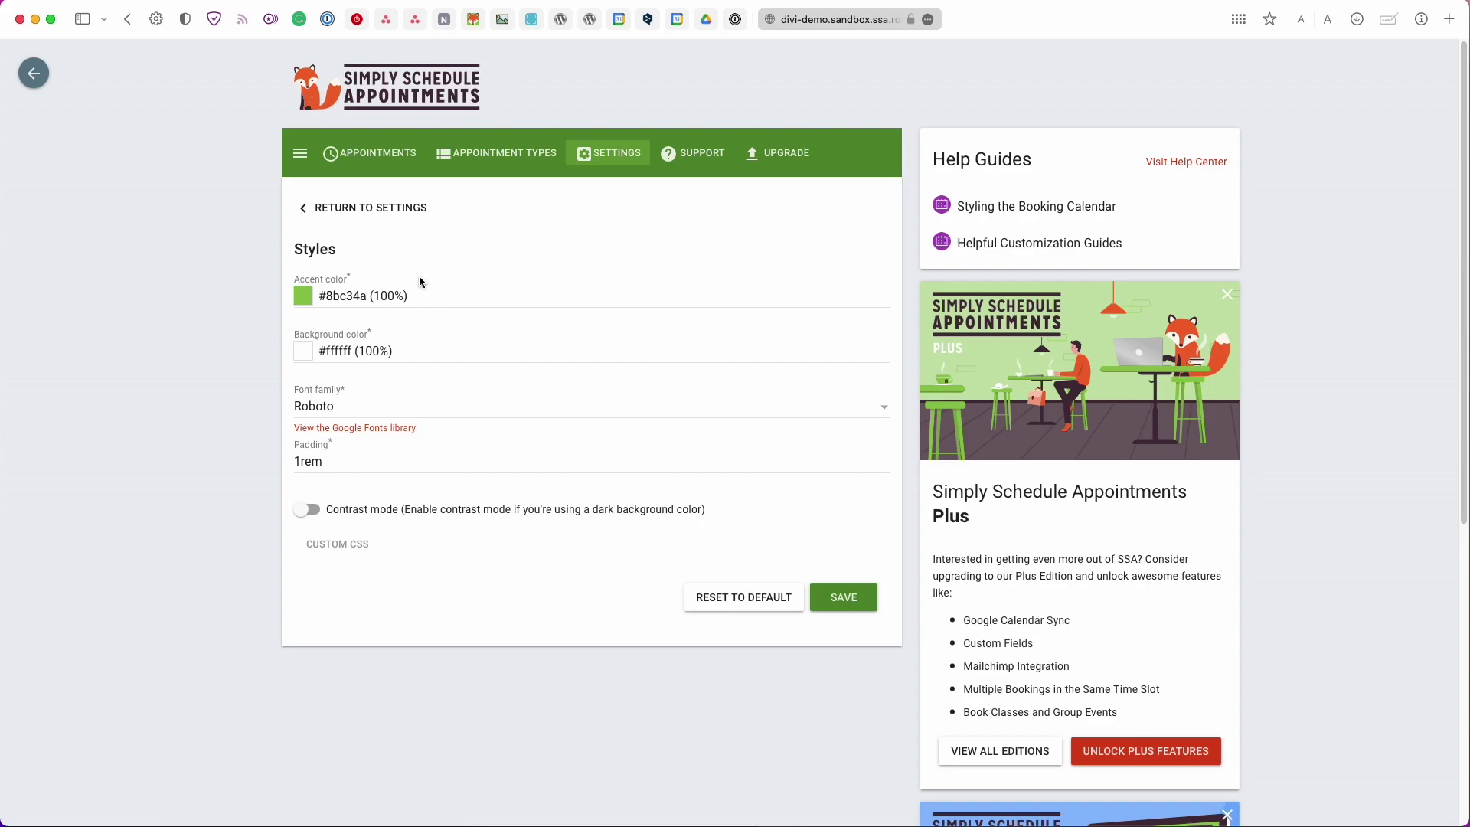
click(371, 208)
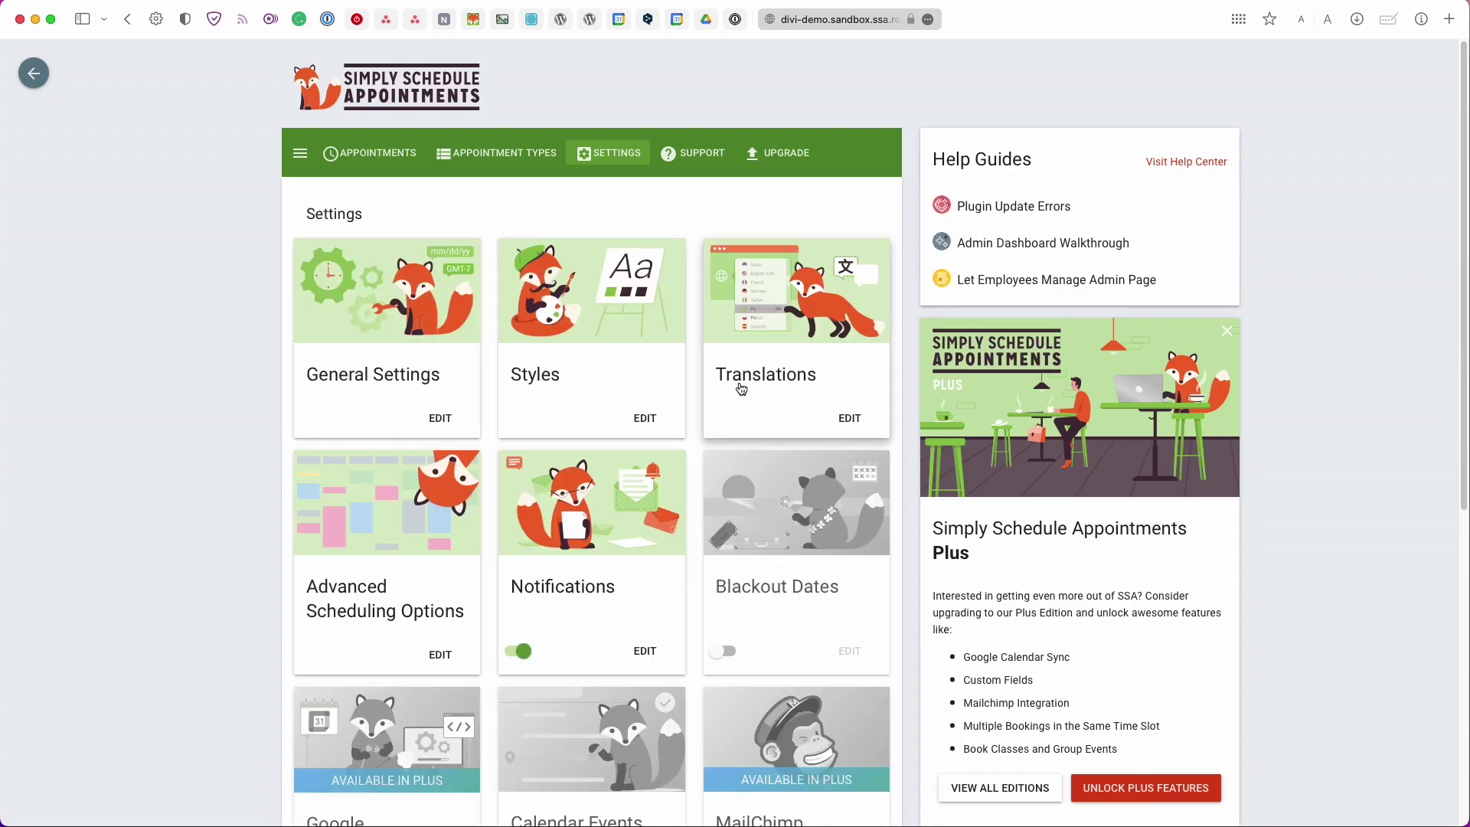
Look through Translations and Advanced Scheduling Options, then open the Notifications settings
click(740, 384)
click(486, 331)
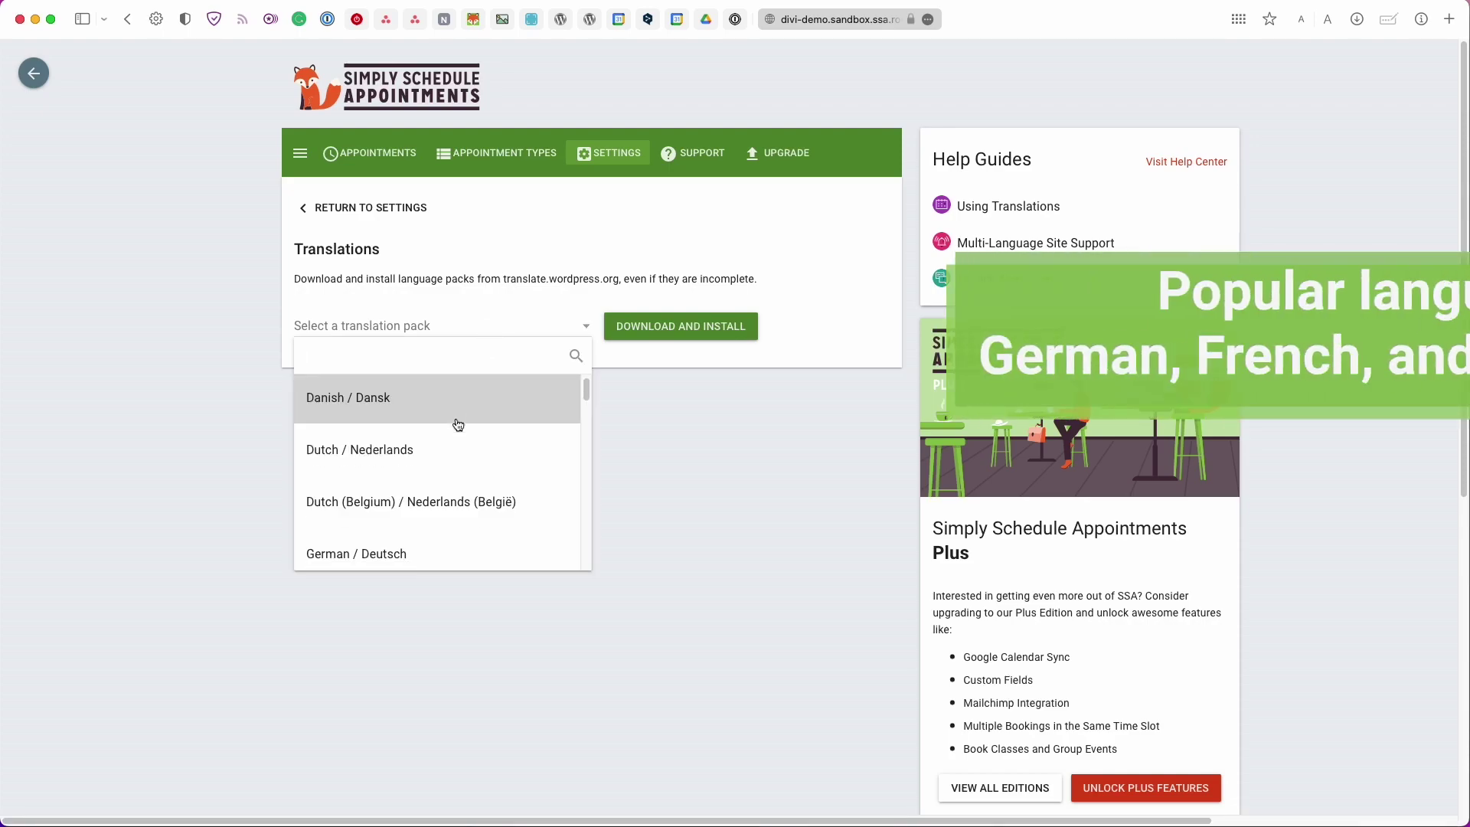
scroll(457, 424, down, 3)
scroll(457, 425, down, 5)
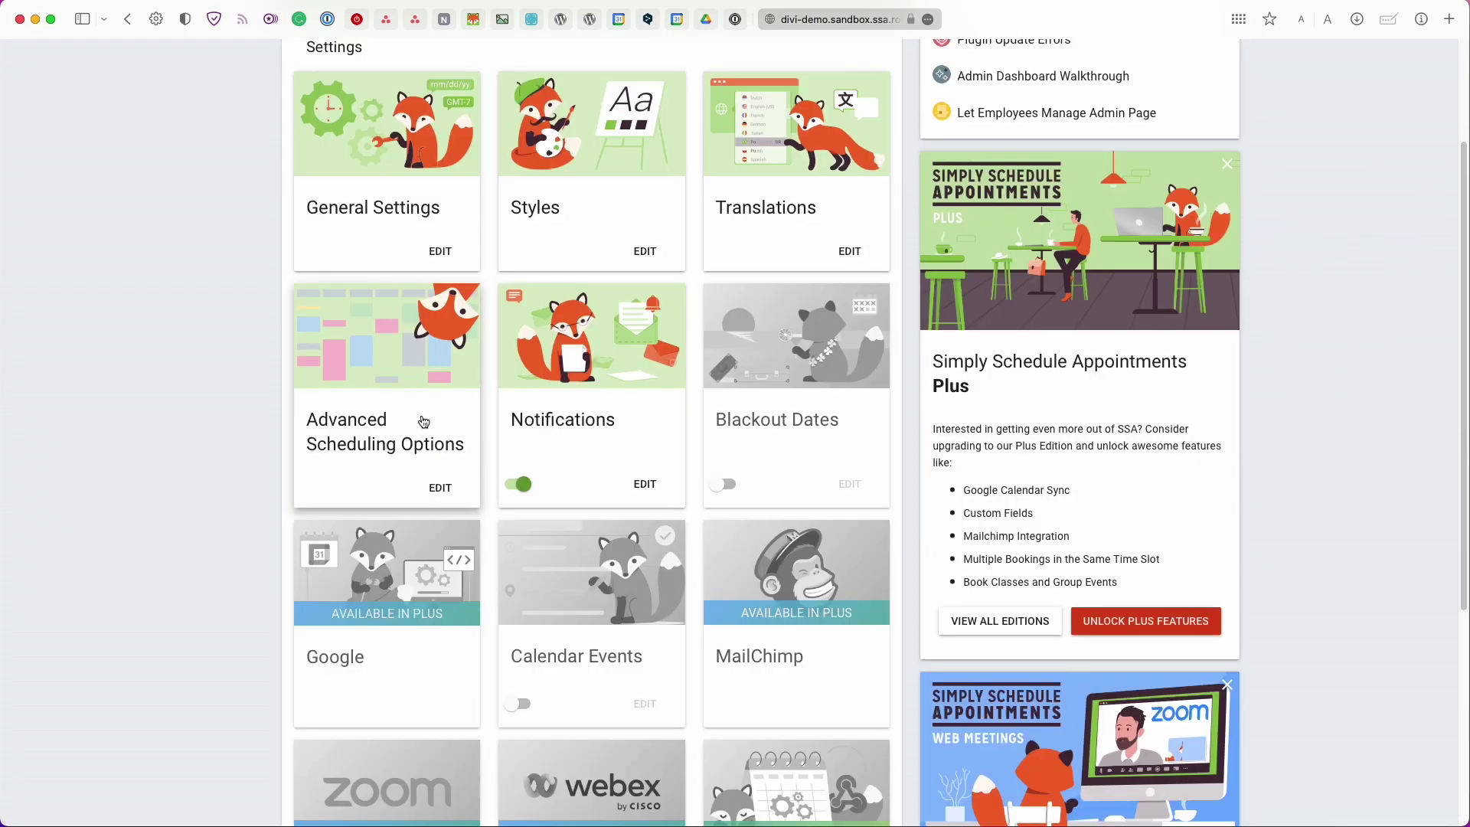
click(423, 421)
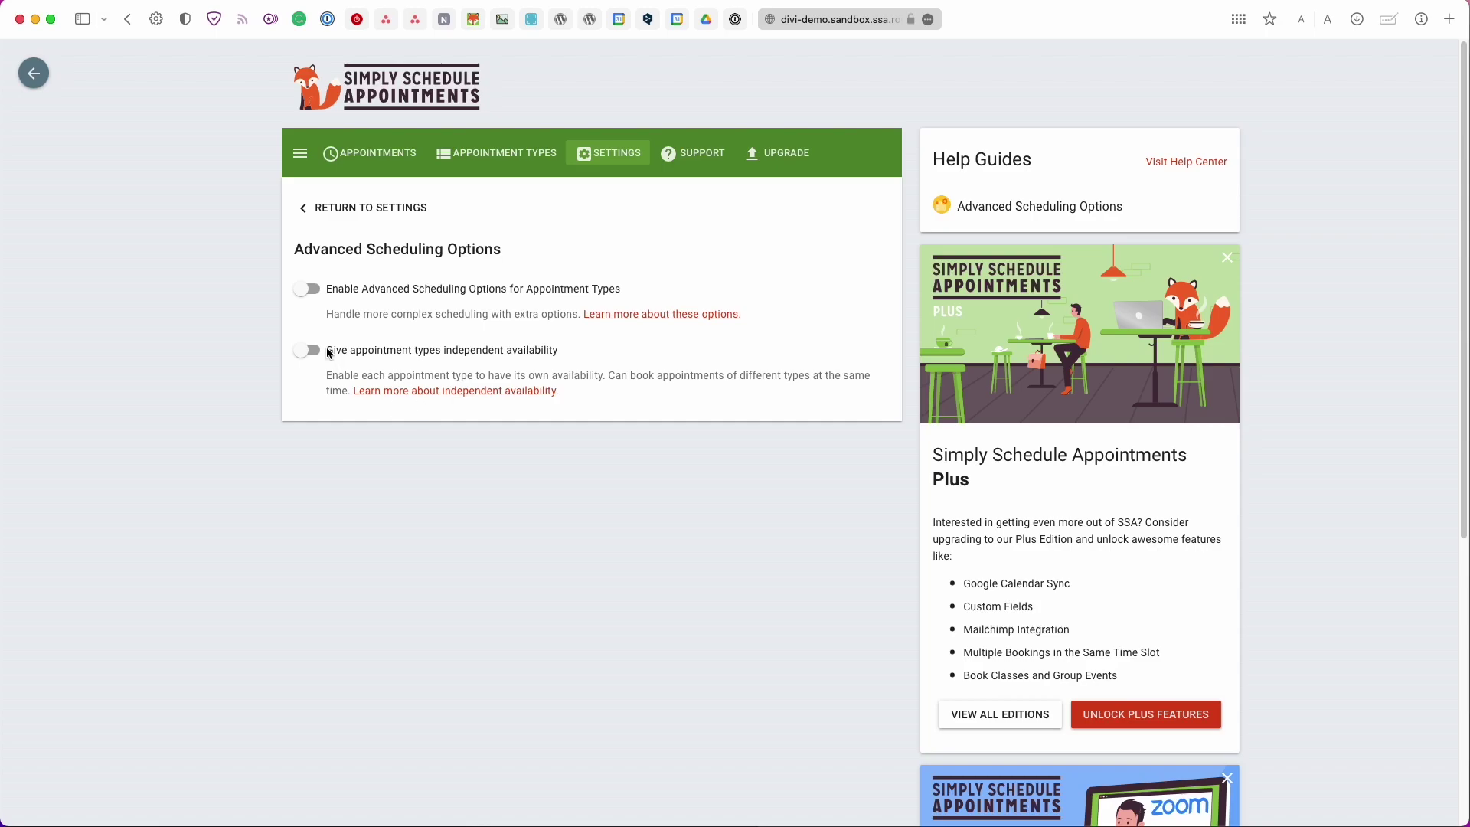
click(417, 221)
click(587, 468)
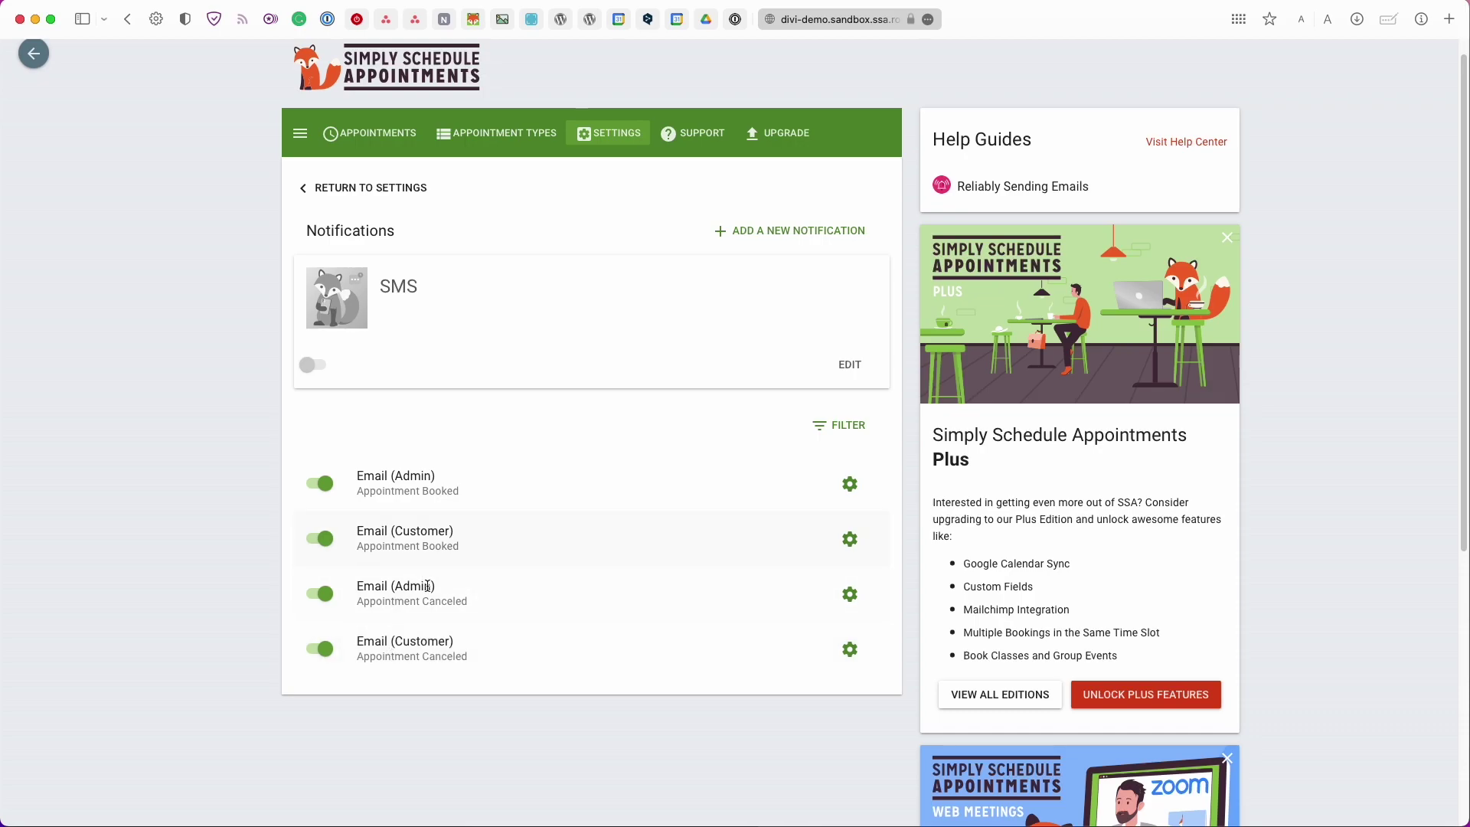
scroll(428, 594, up, 1)
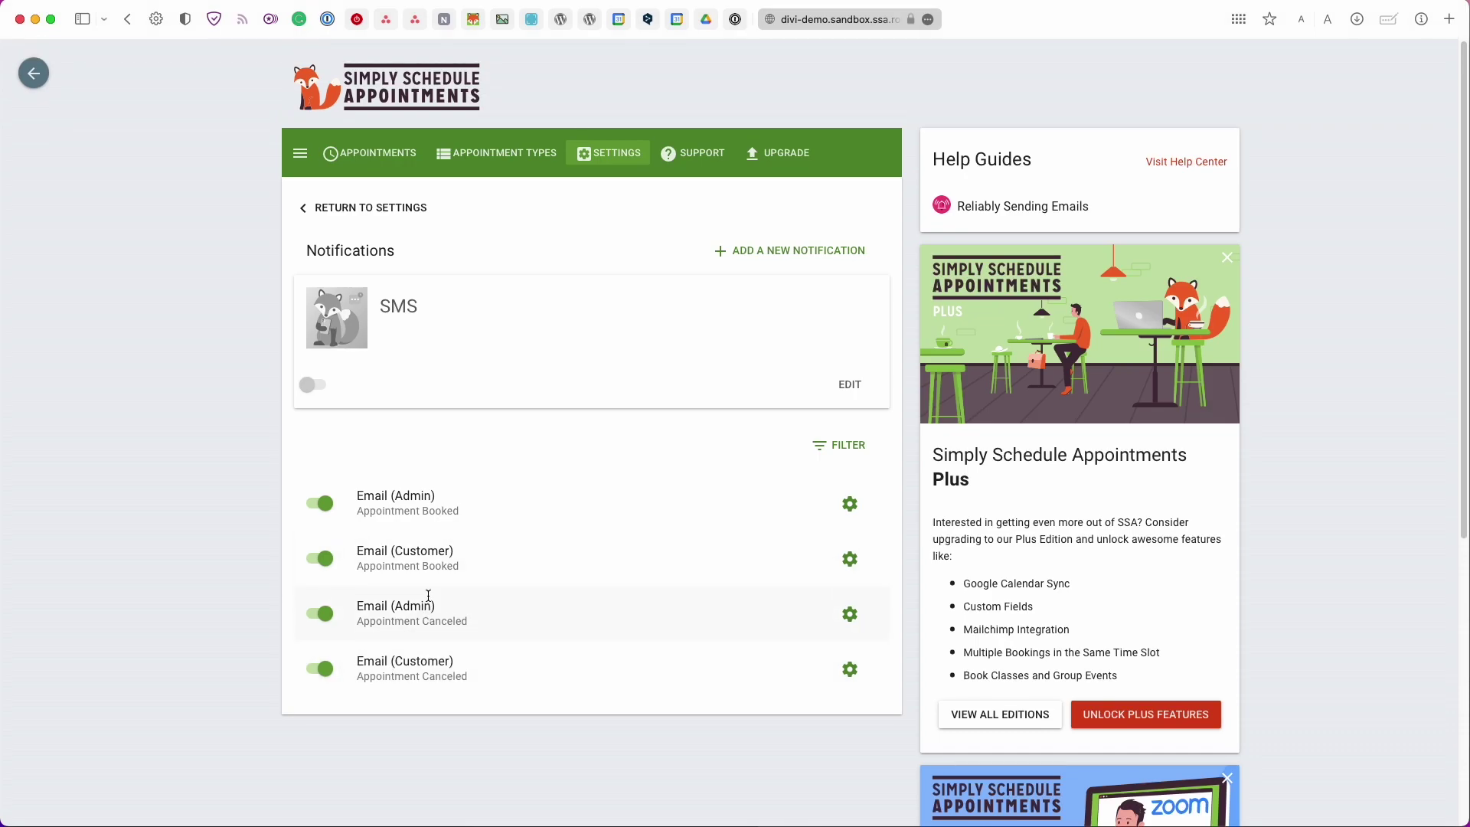
Check the Support page's system diagnostics, then return to the WordPress Dashboard
click(708, 151)
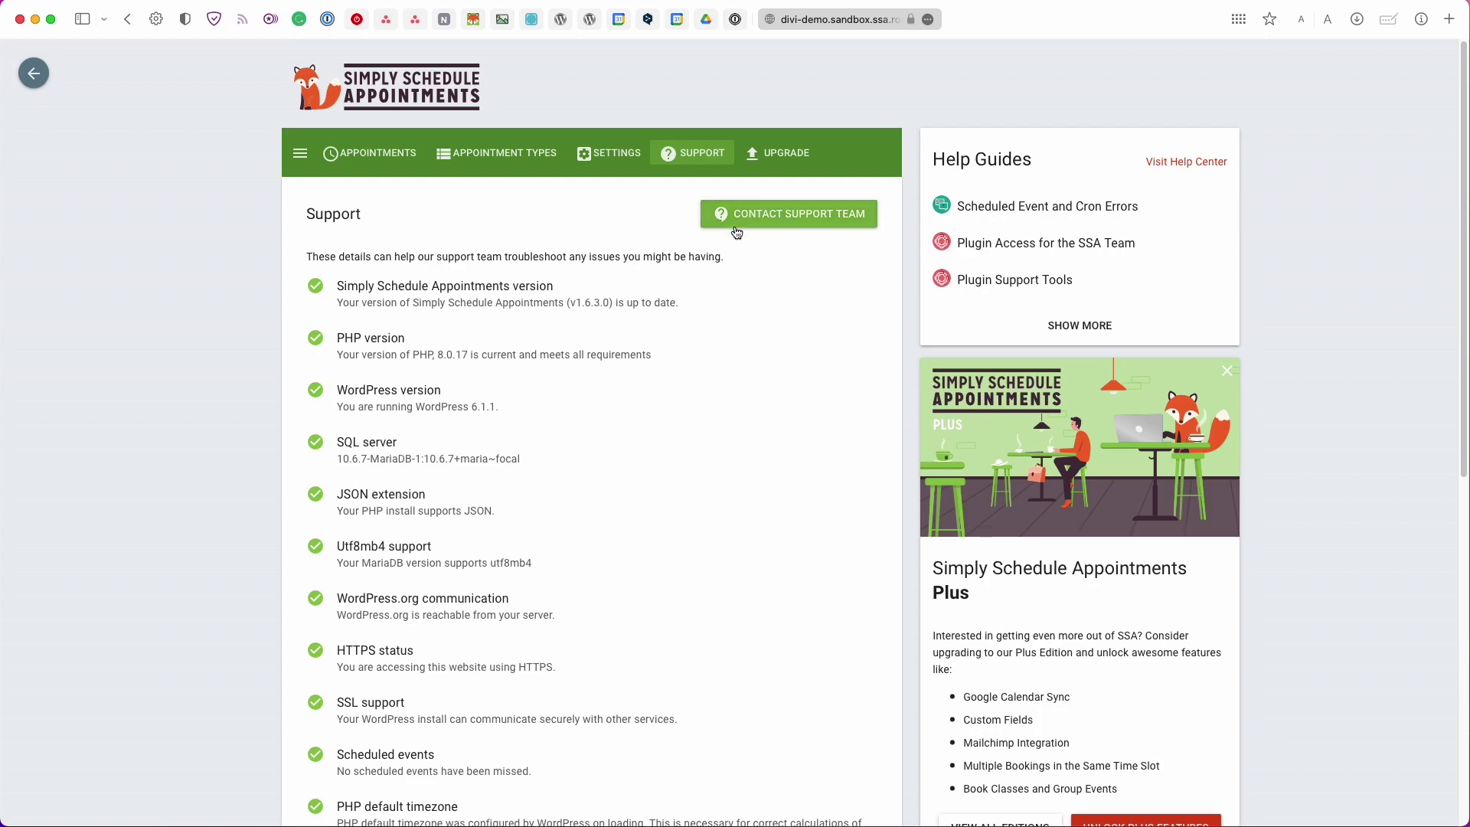
scroll(775, 342, down, 4)
scroll(775, 342, up, 4)
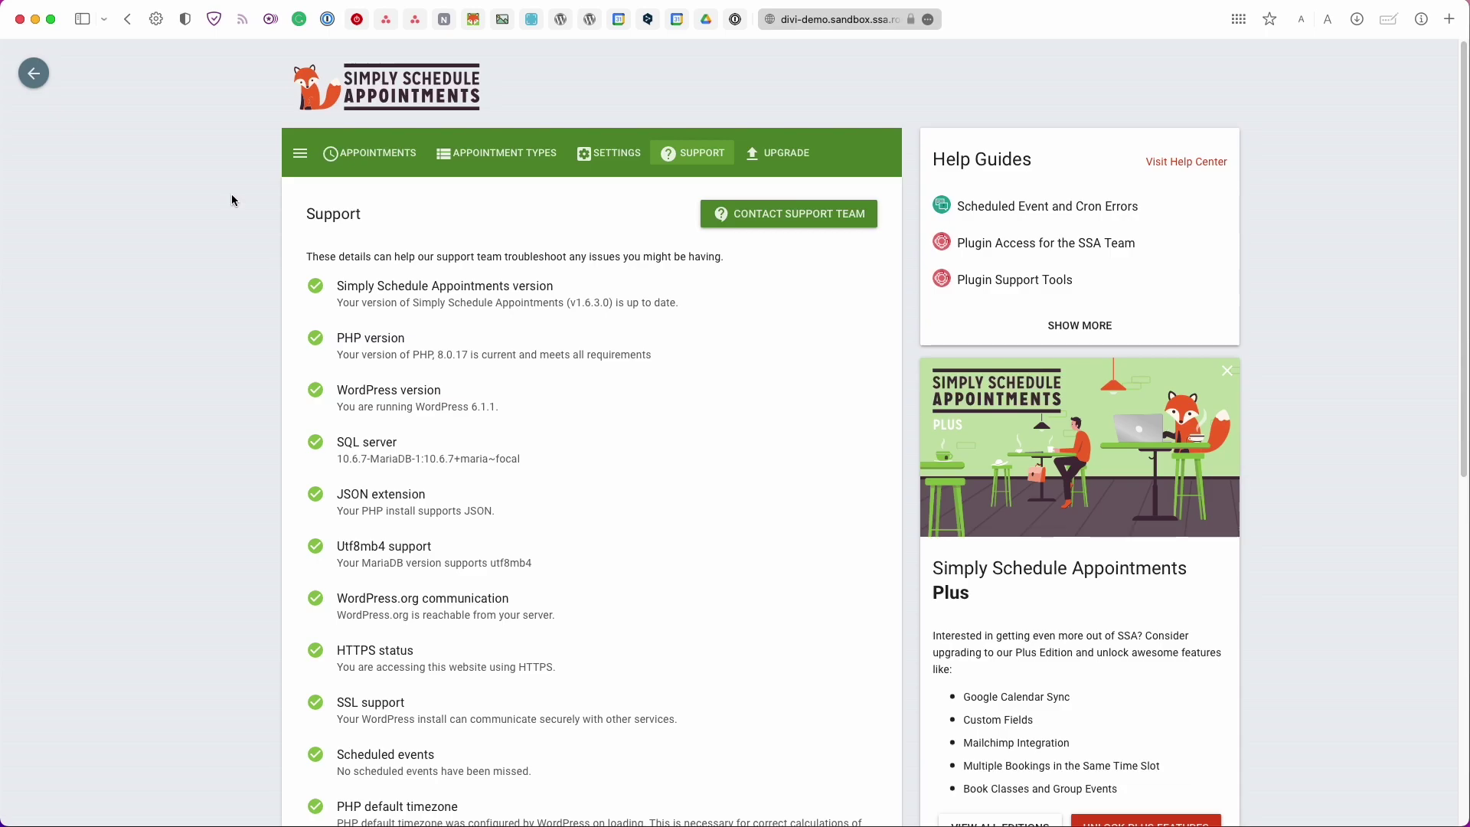
click(35, 74)
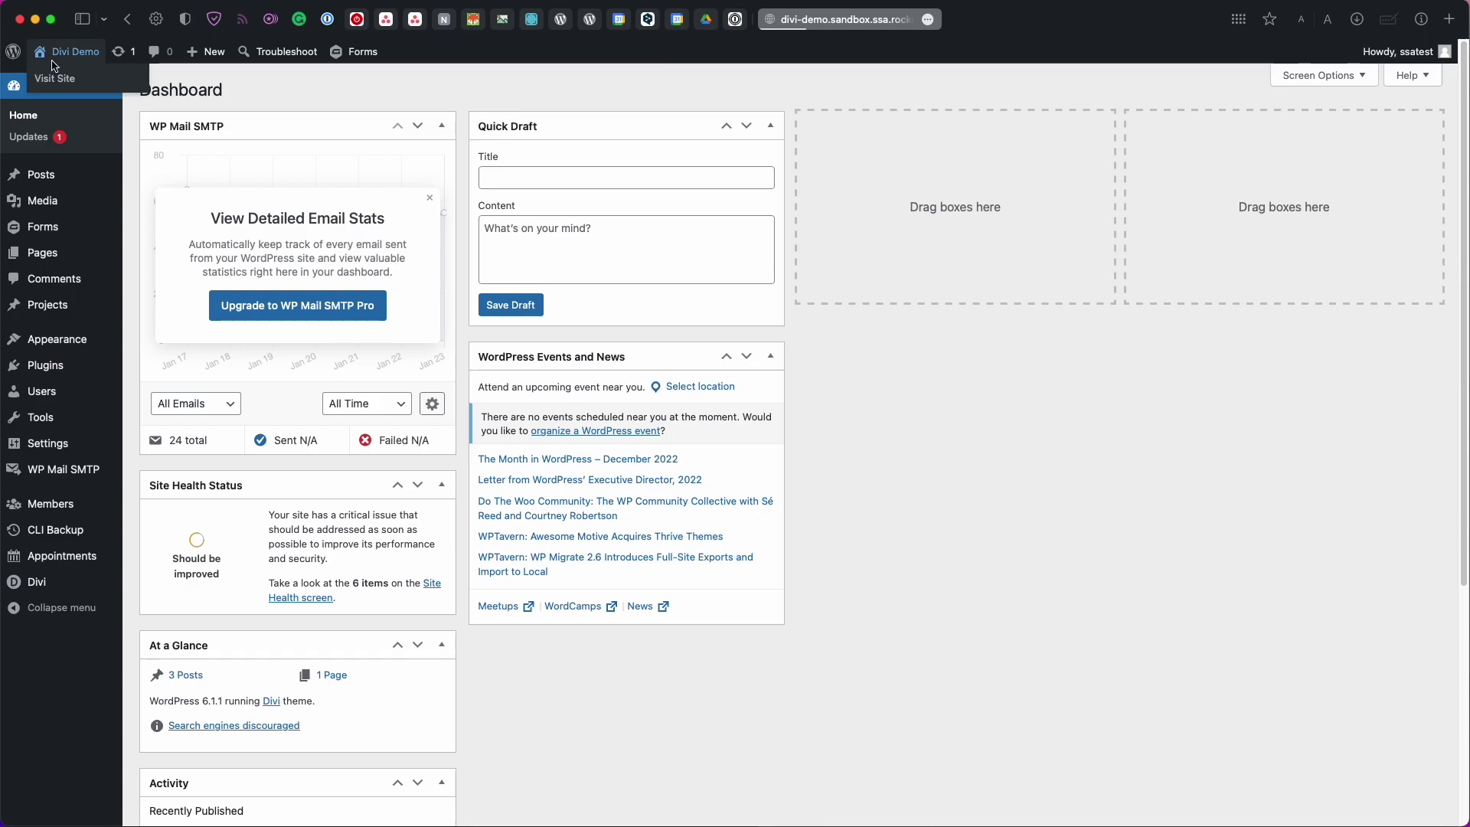
Visit the live home page, enable the Divi Visual Builder and scroll to the page bottom
click(54, 77)
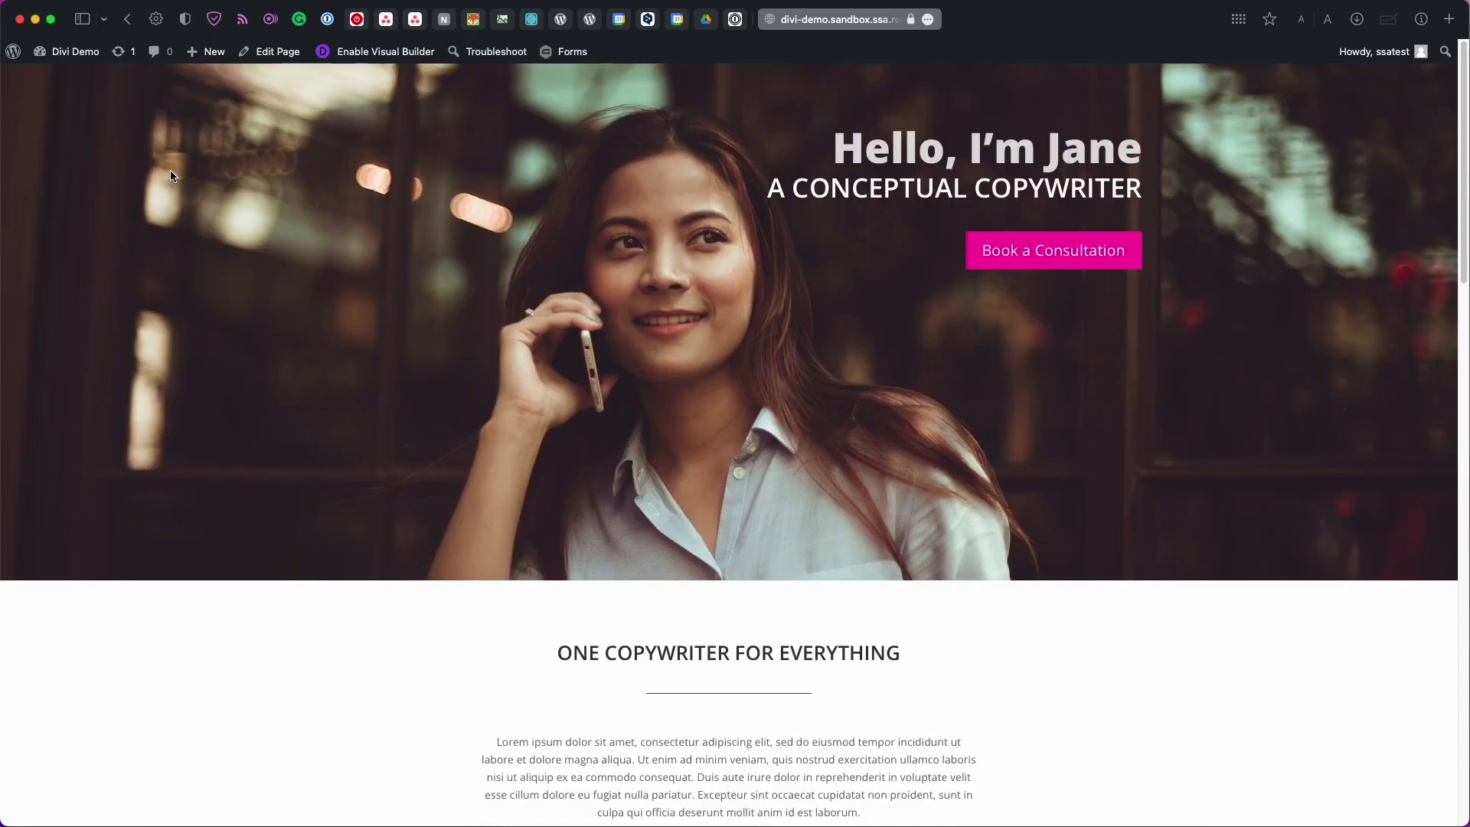
click(410, 54)
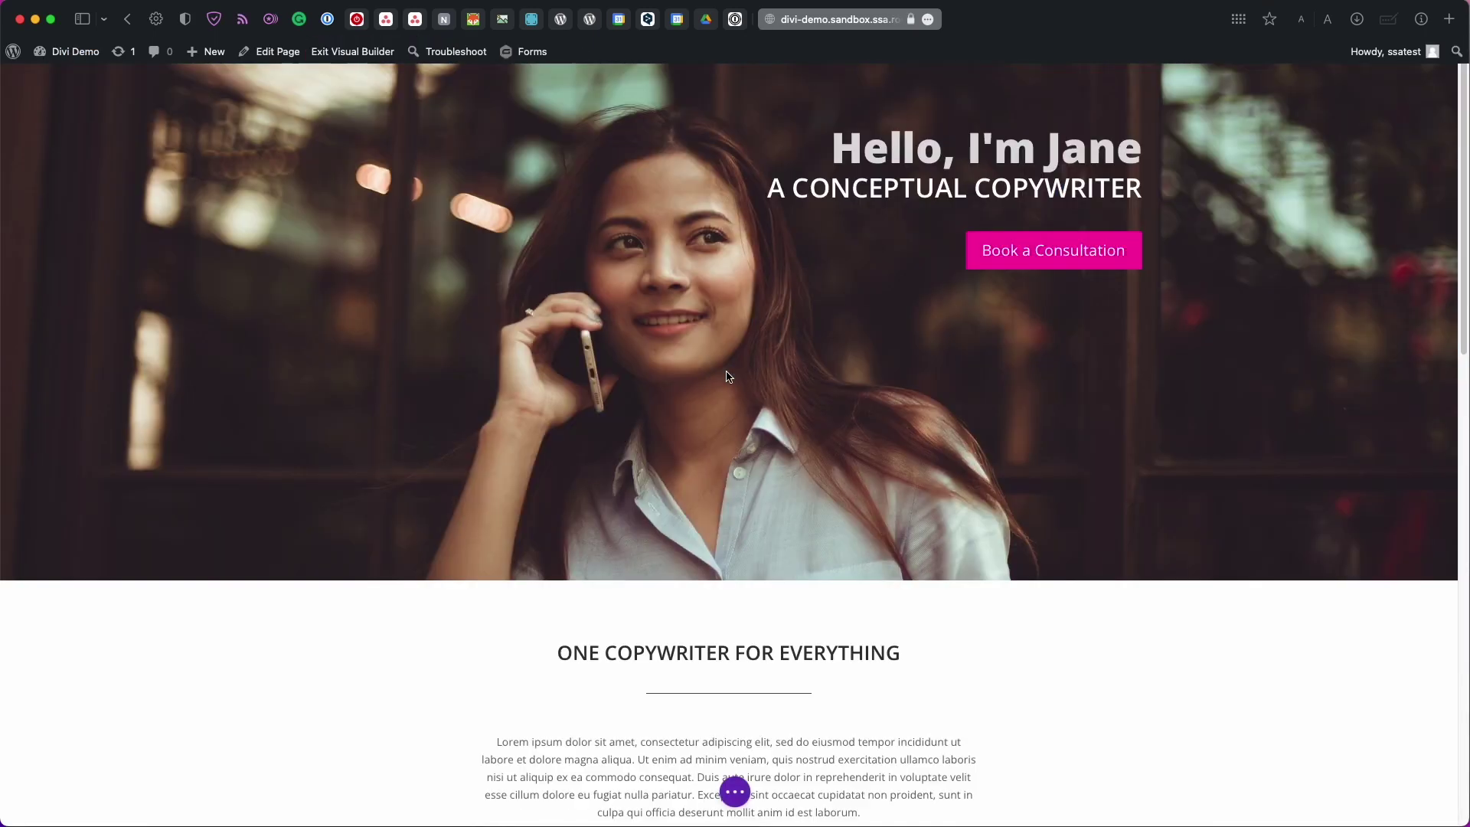
scroll(727, 375, down, 20)
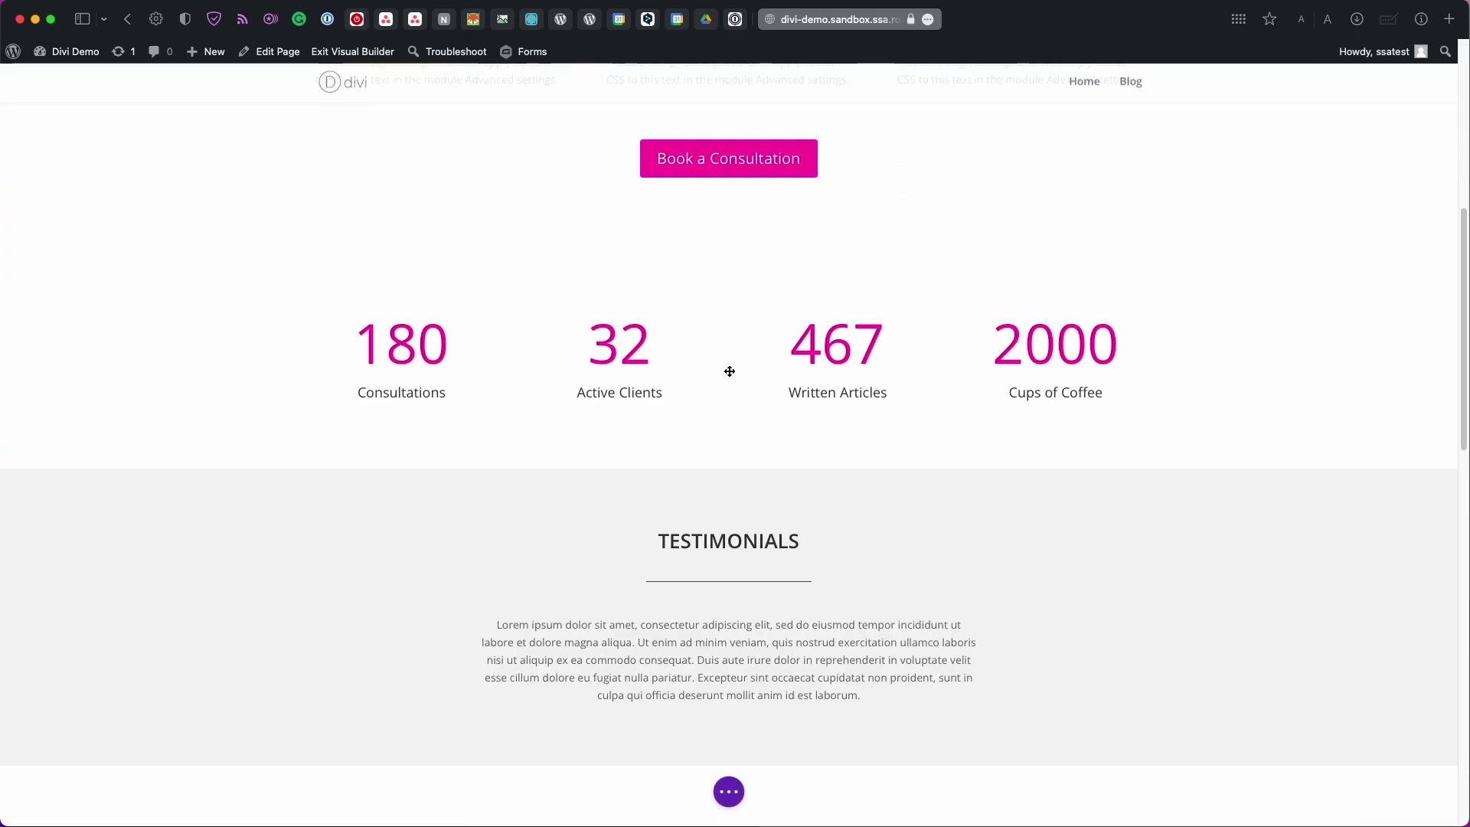
scroll(730, 368, down, 6)
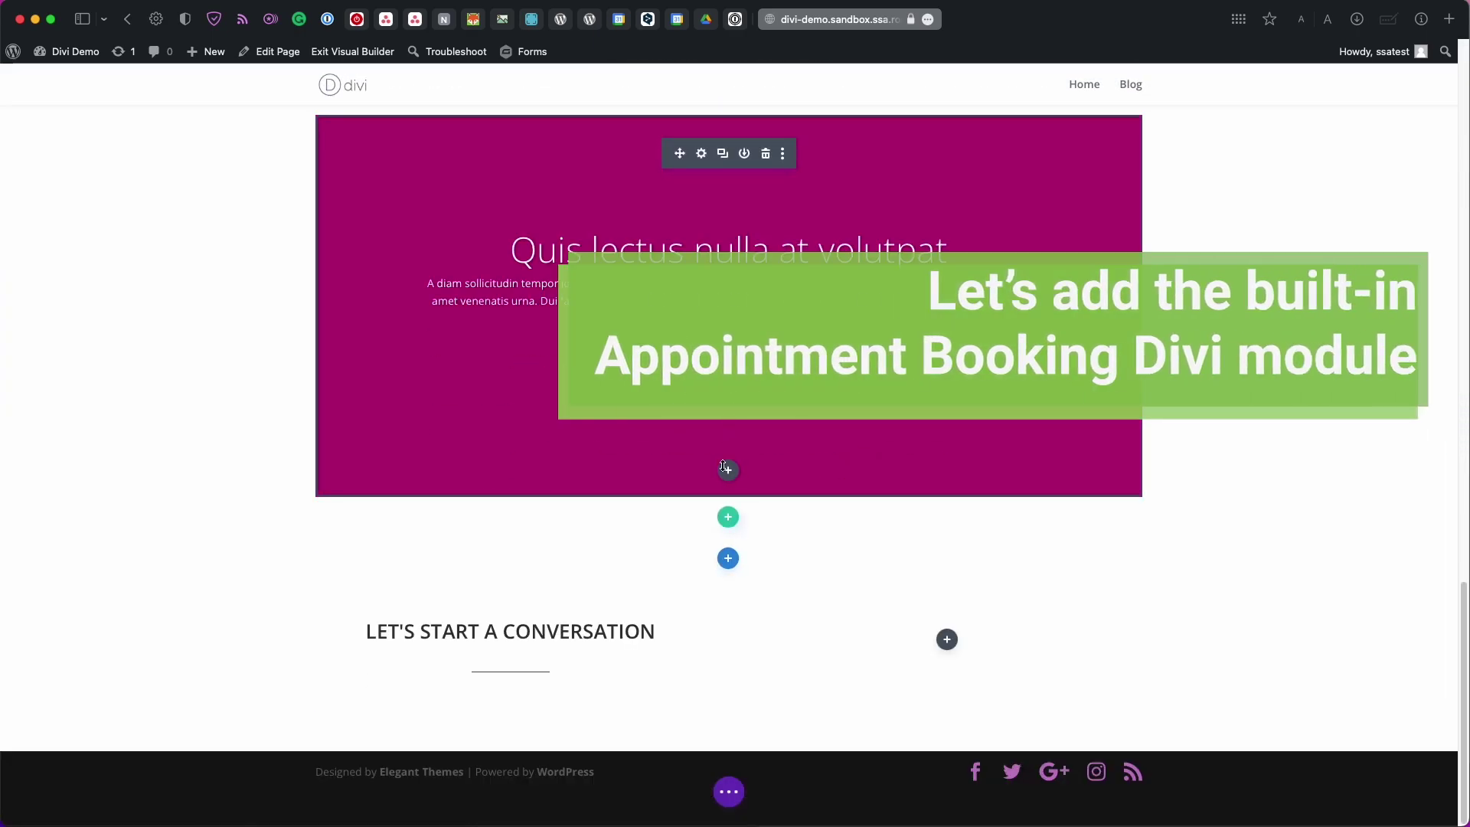
Insert an Appointment Booking module into the empty column, limited to Consultation Phone Call
click(947, 639)
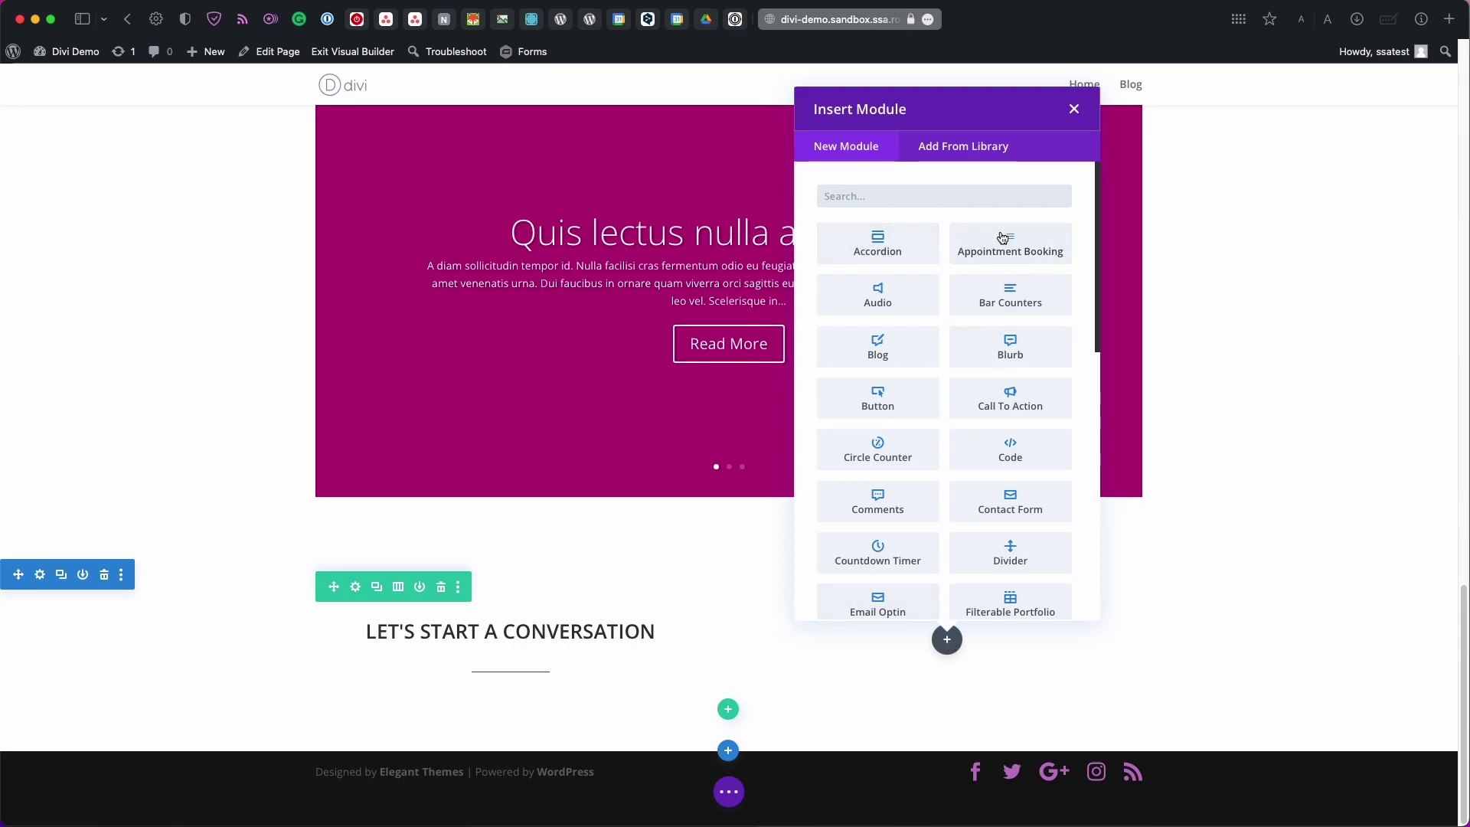
click(1005, 240)
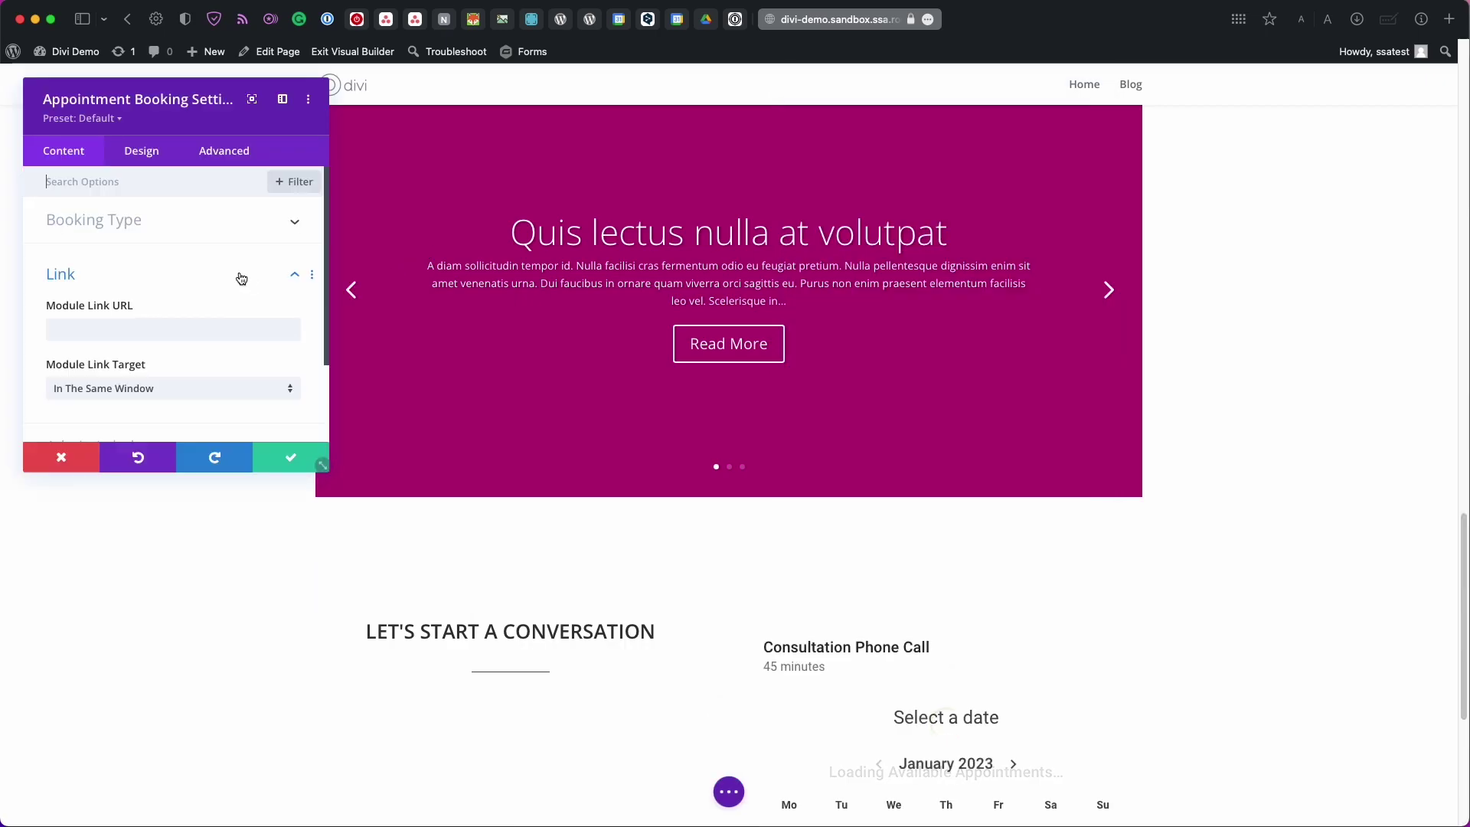
click(202, 234)
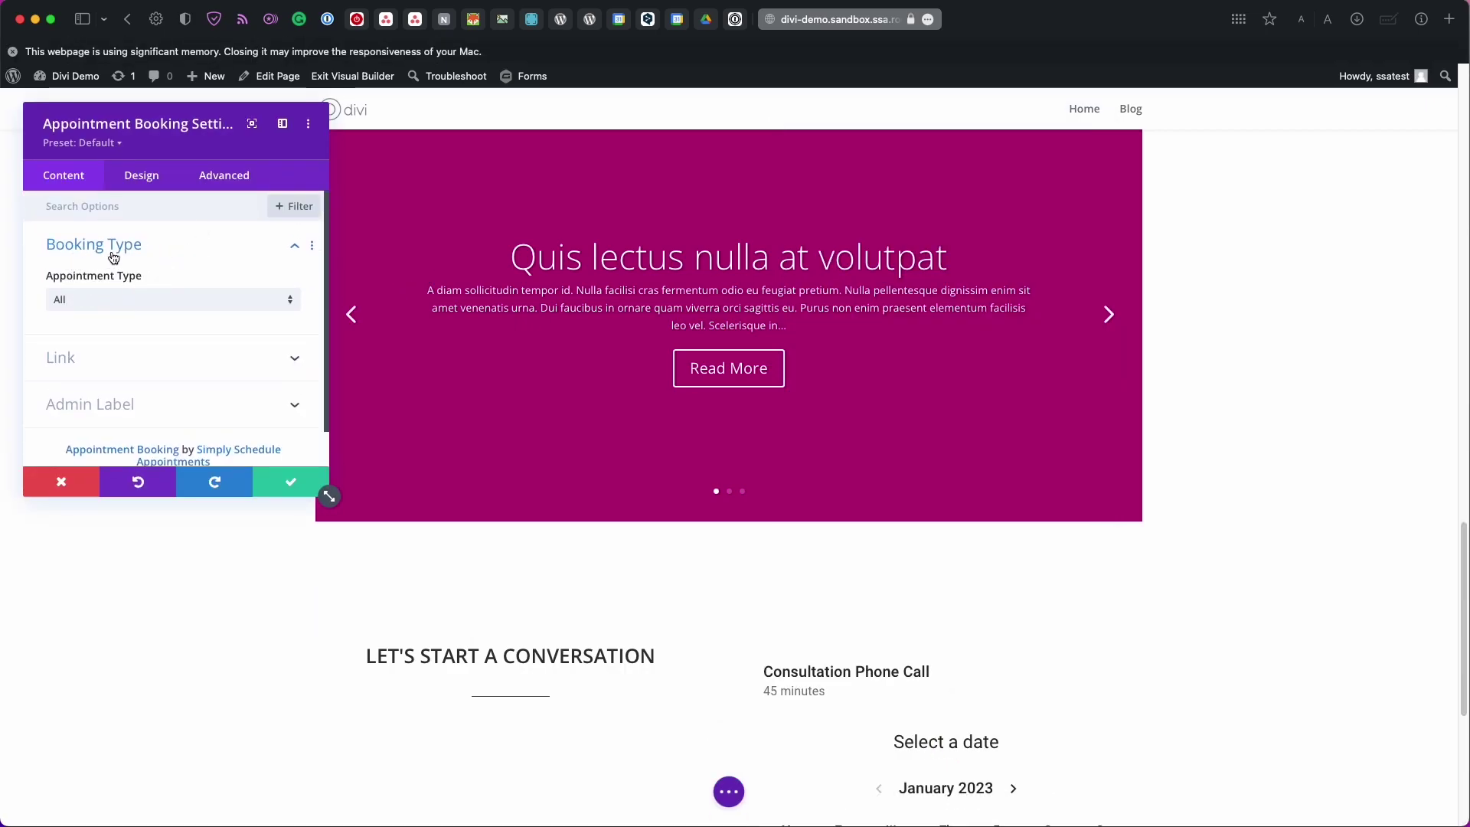
click(120, 300)
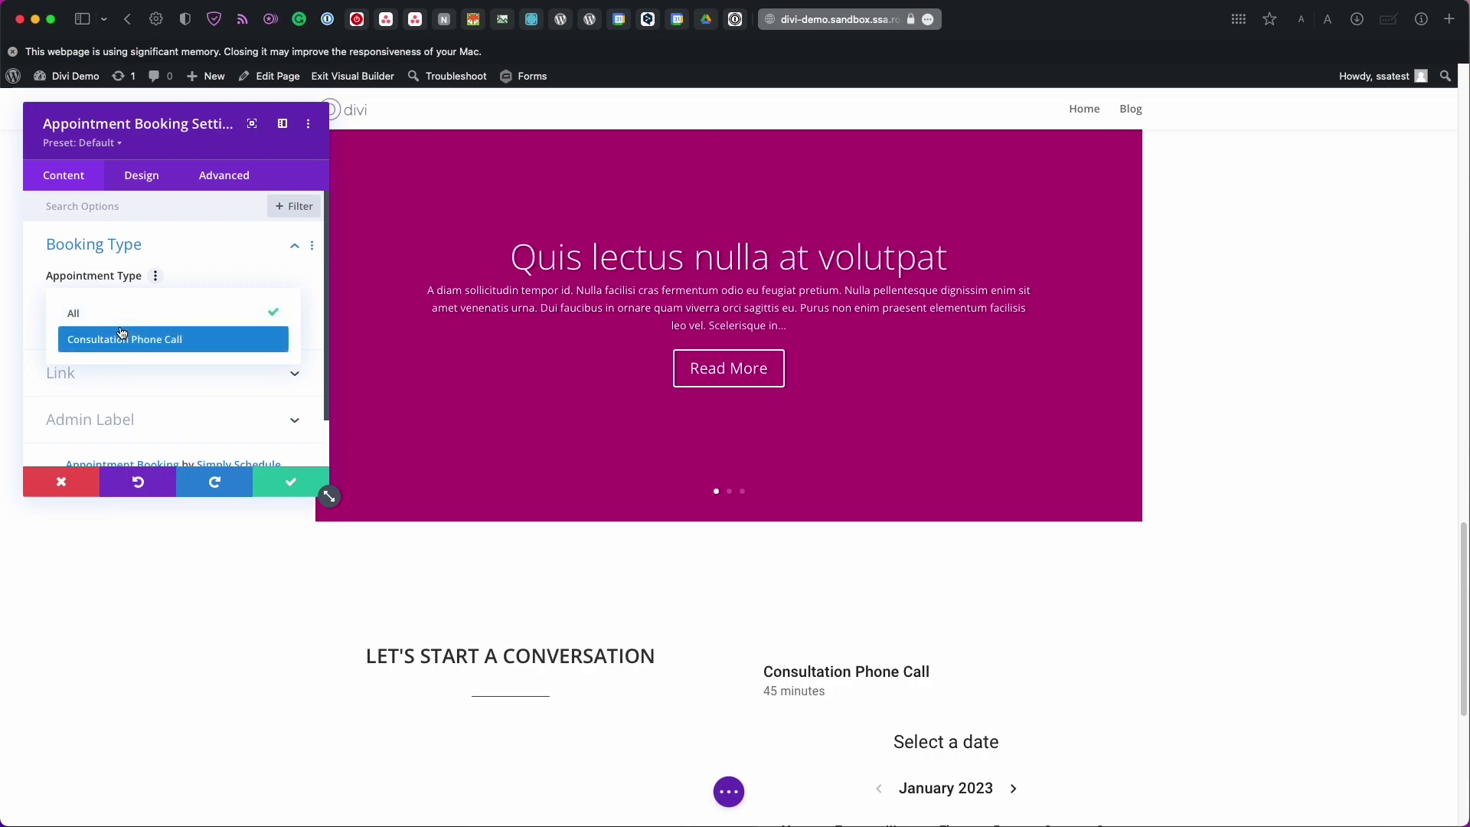
click(122, 333)
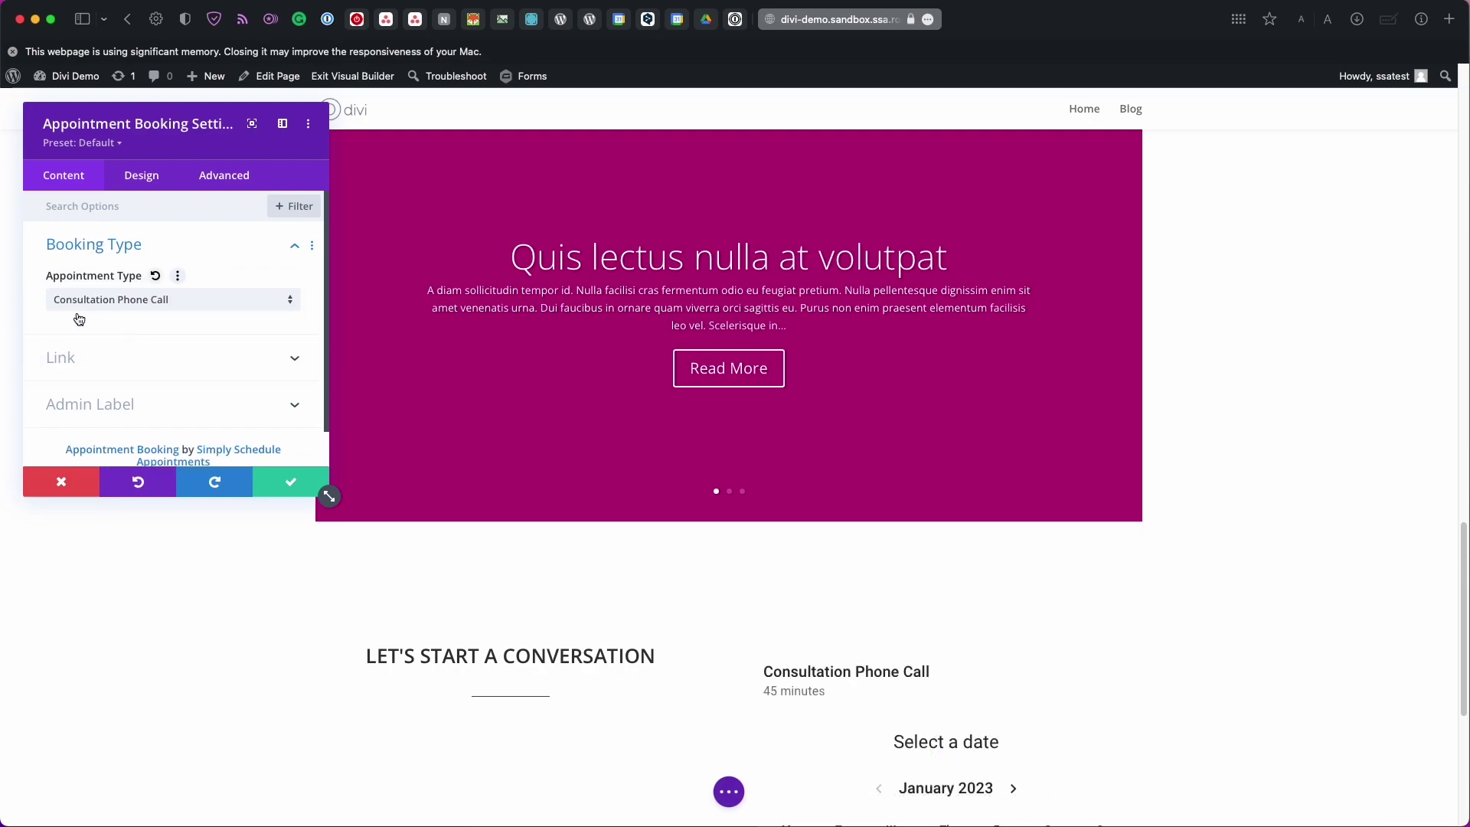
scroll(502, 453, down, 3)
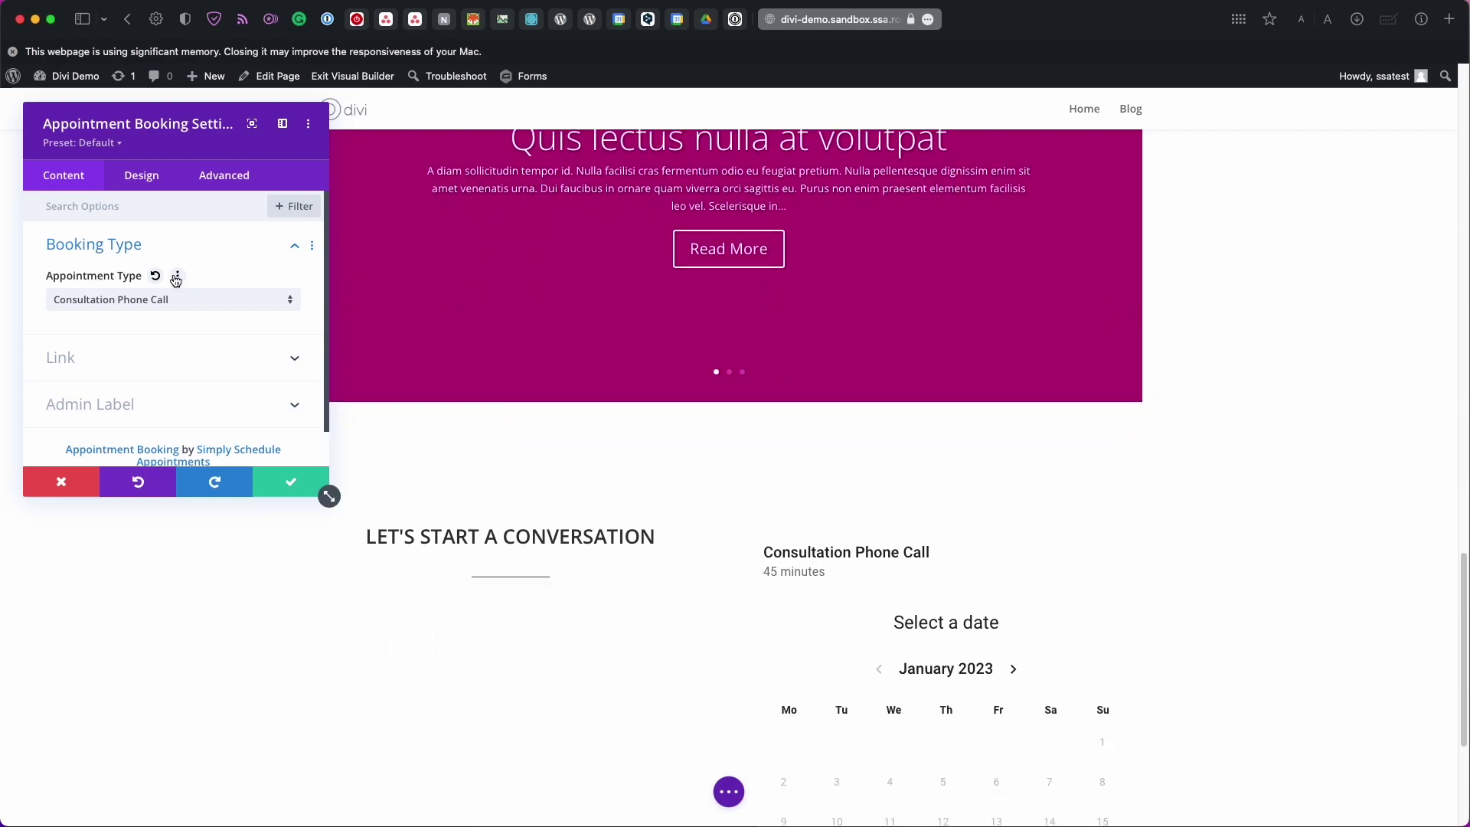
In the module's Design colours, set the accent colour to pink #f900a2 and save the module
click(142, 179)
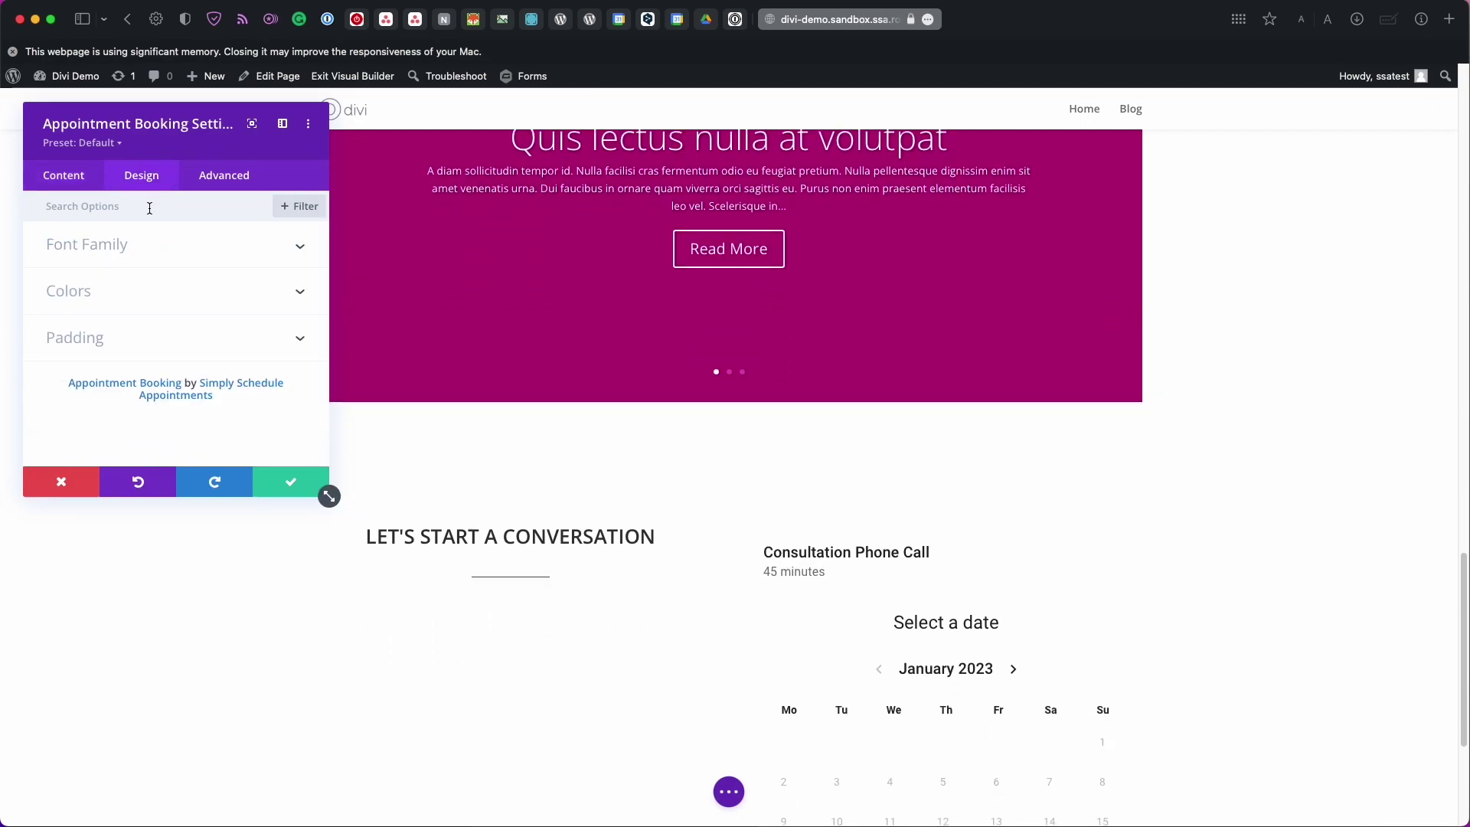
click(118, 286)
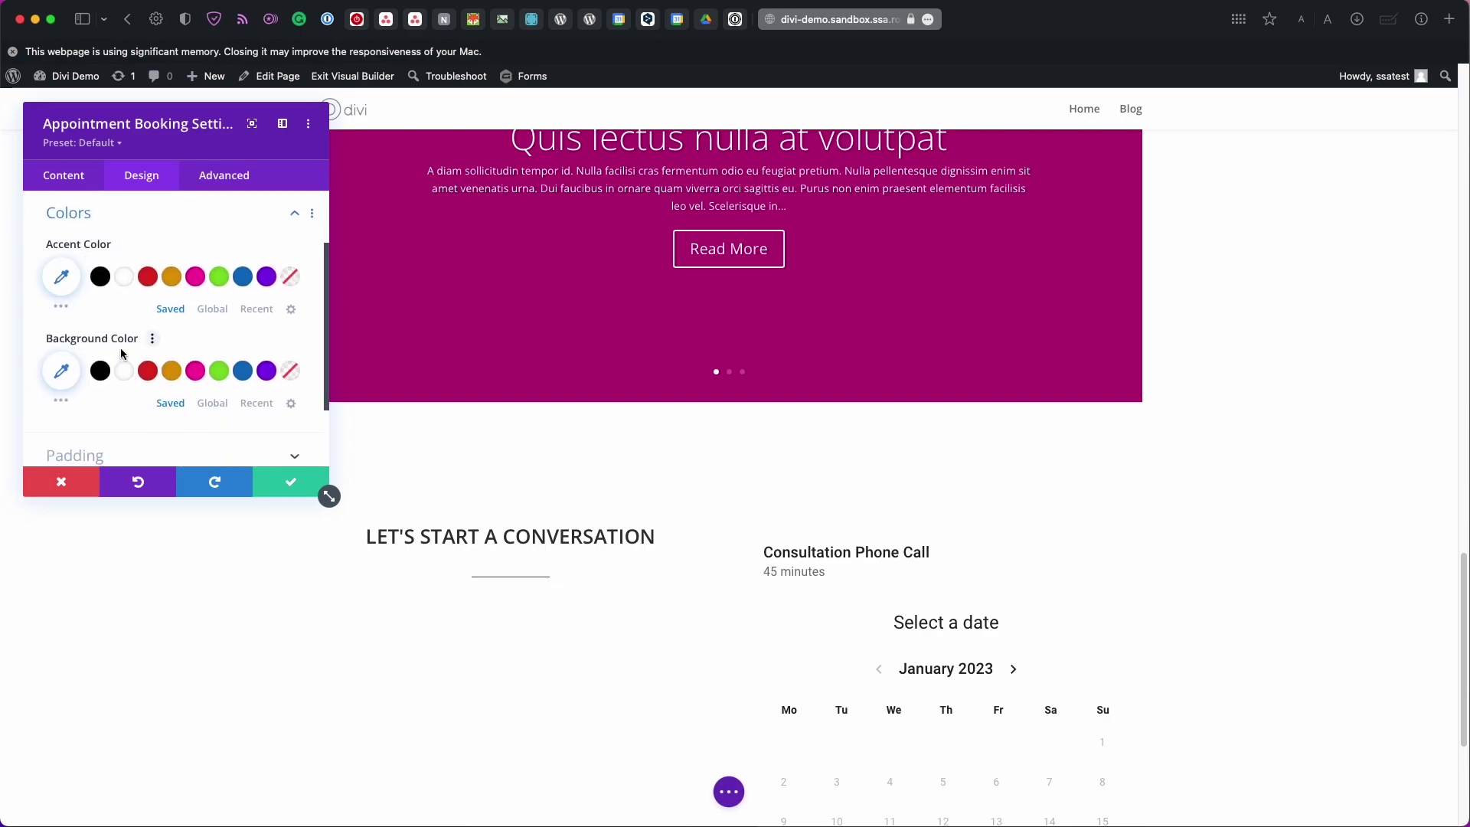
scroll(121, 348, down, 2)
click(121, 378)
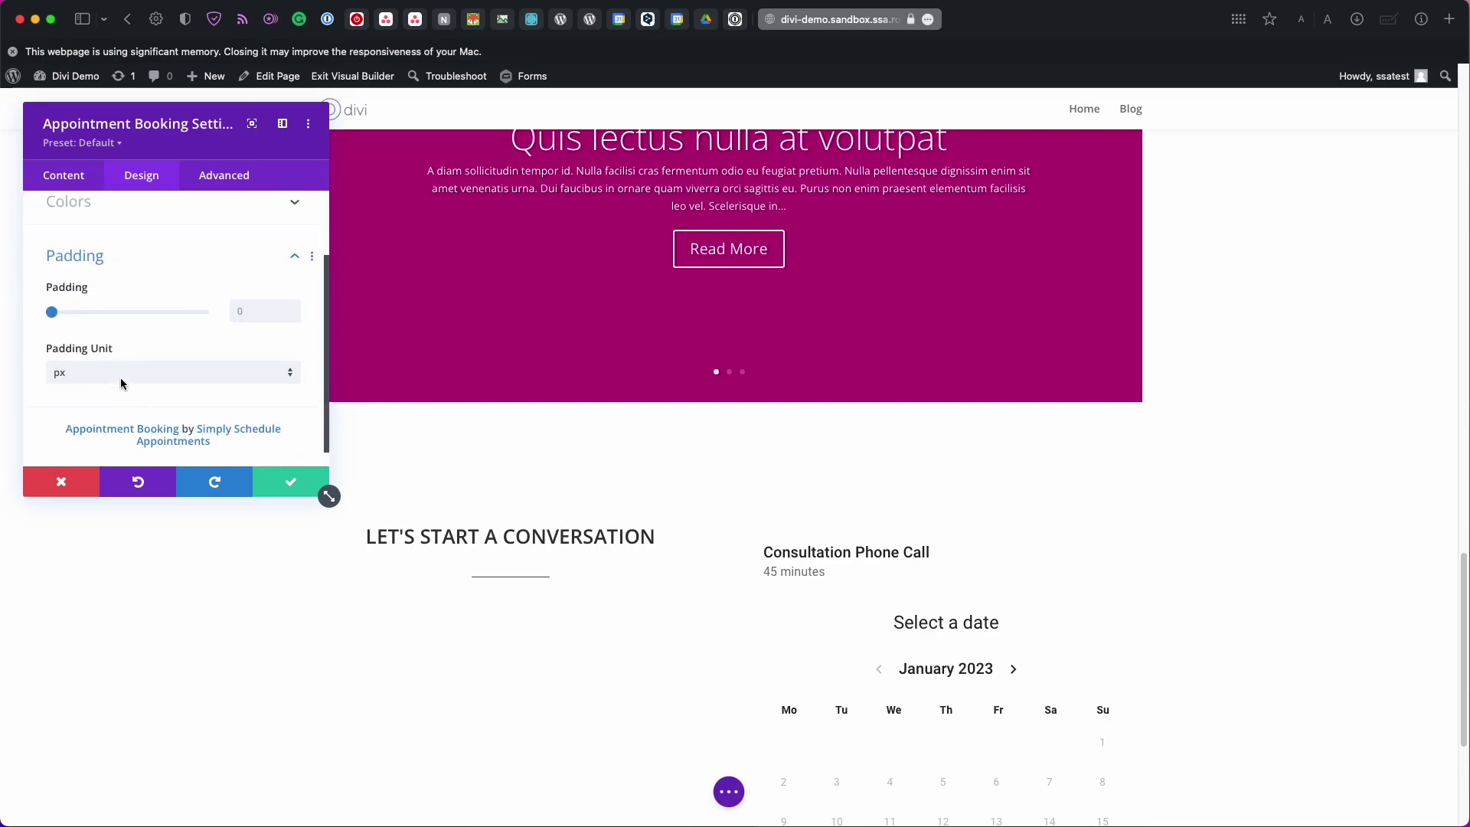
scroll(121, 378, up, 2)
click(140, 247)
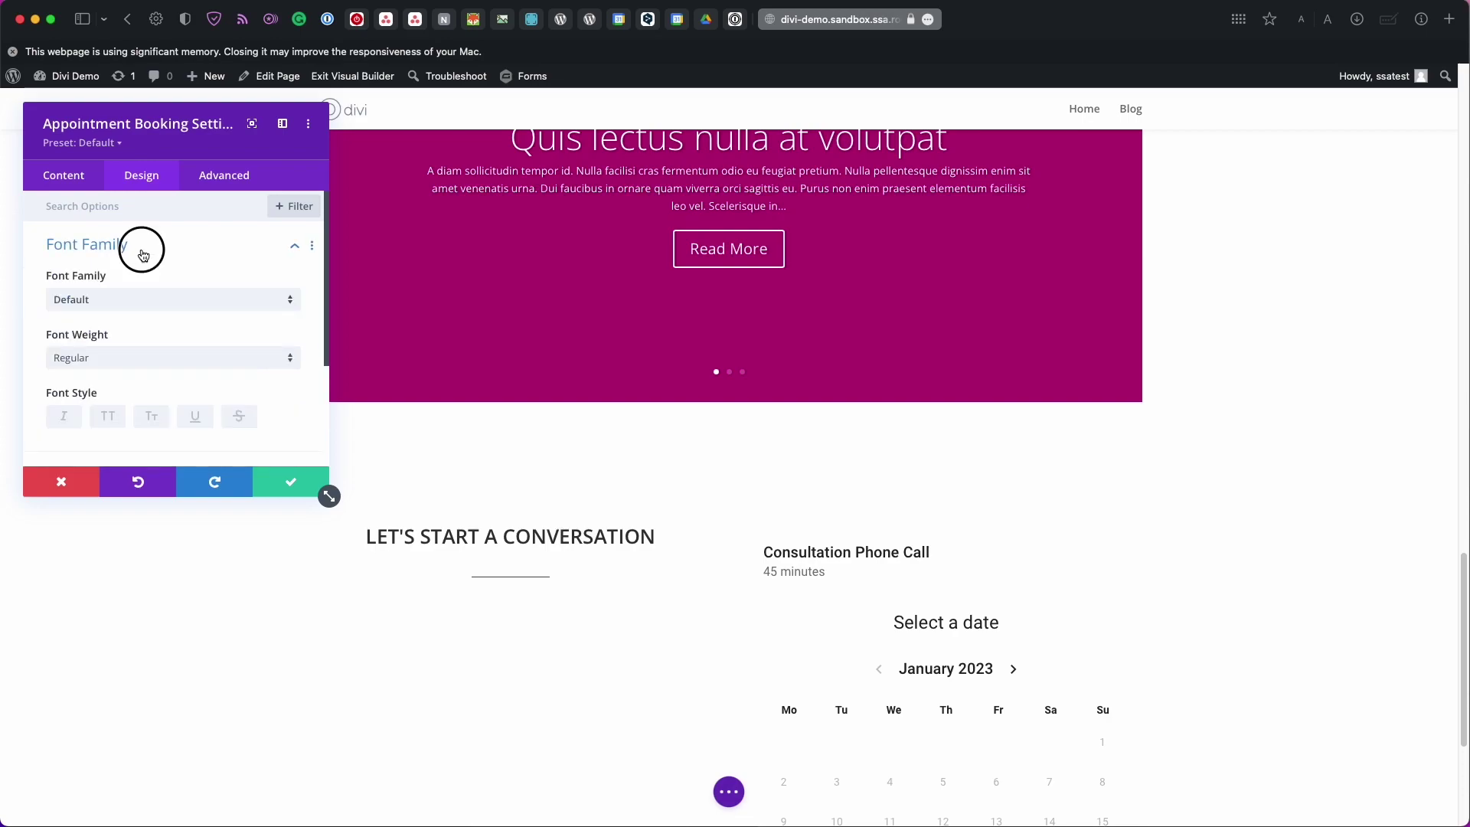
click(142, 253)
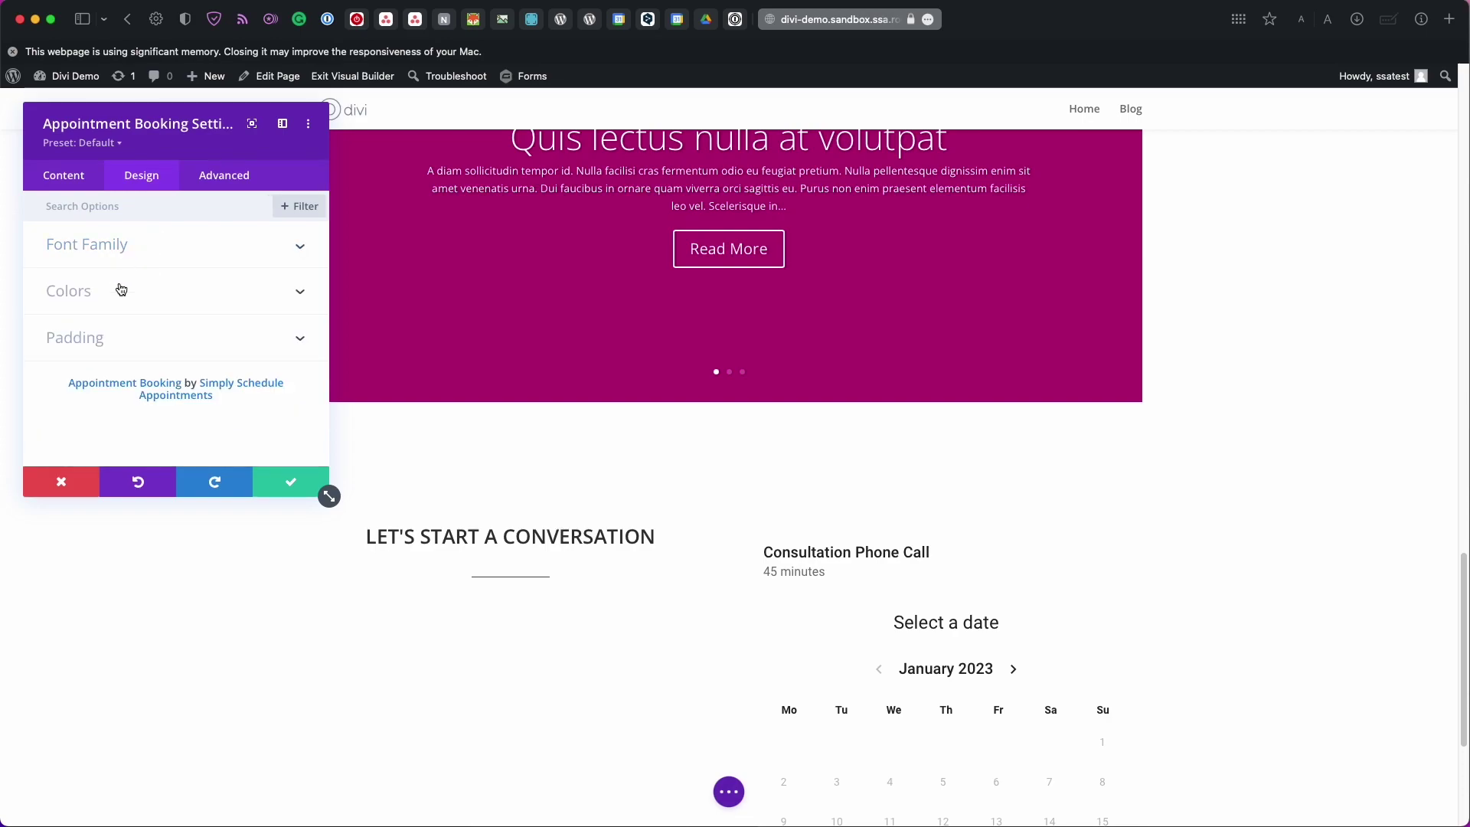
click(121, 289)
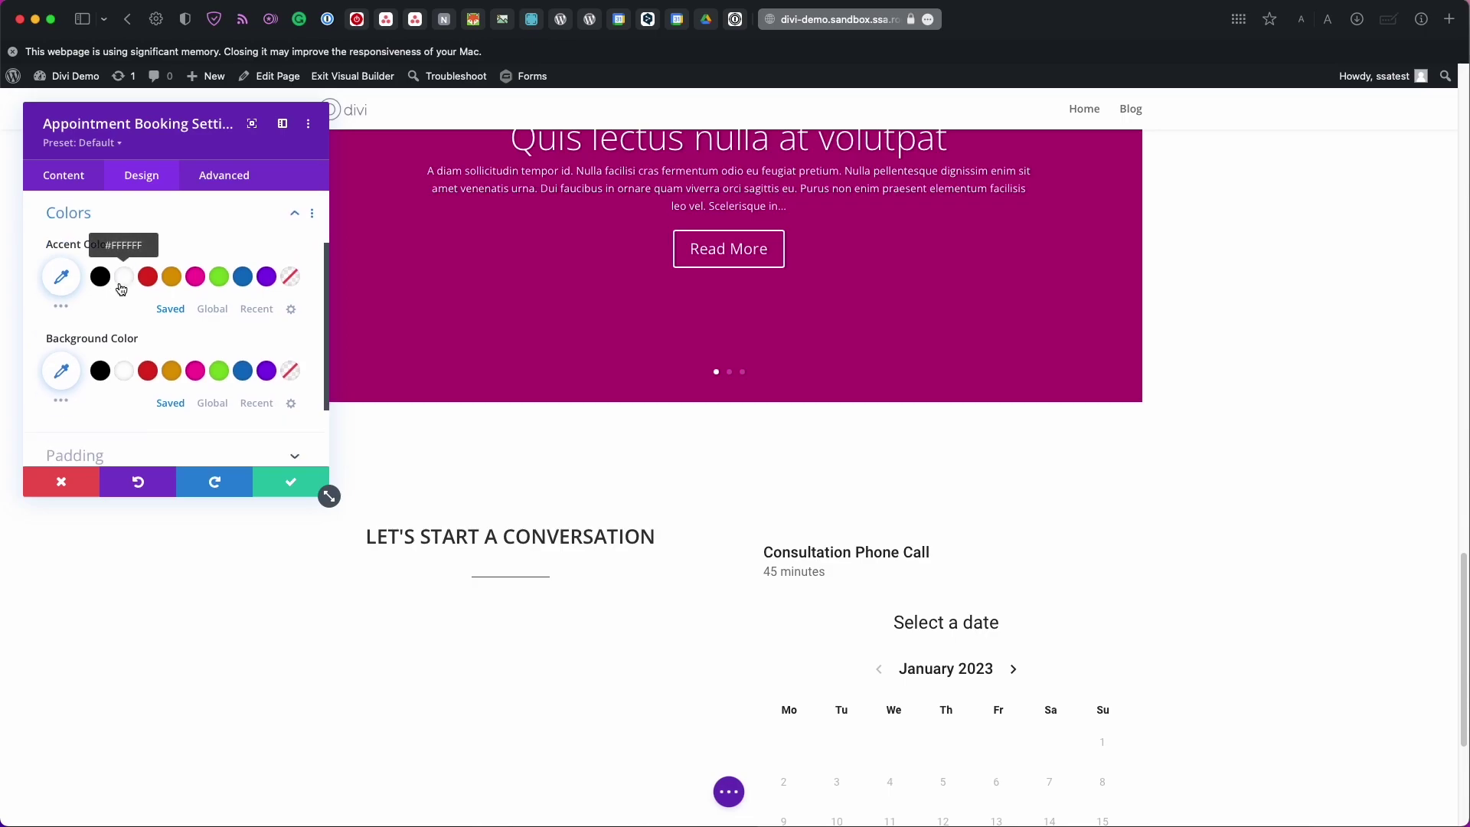
click(196, 277)
scroll(448, 399, down, 5)
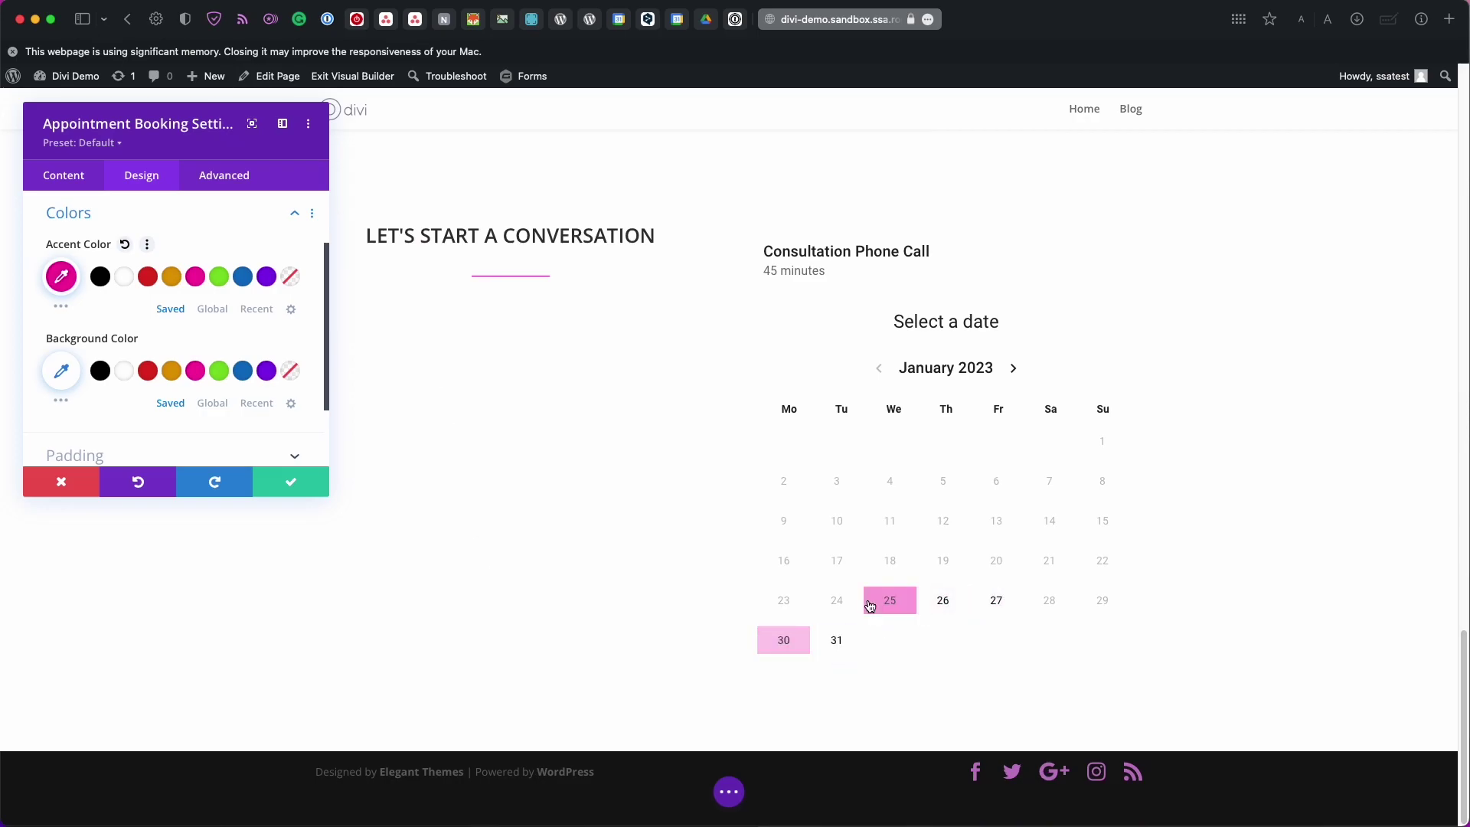
scroll(586, 432, up, 5)
scroll(587, 432, down, 2)
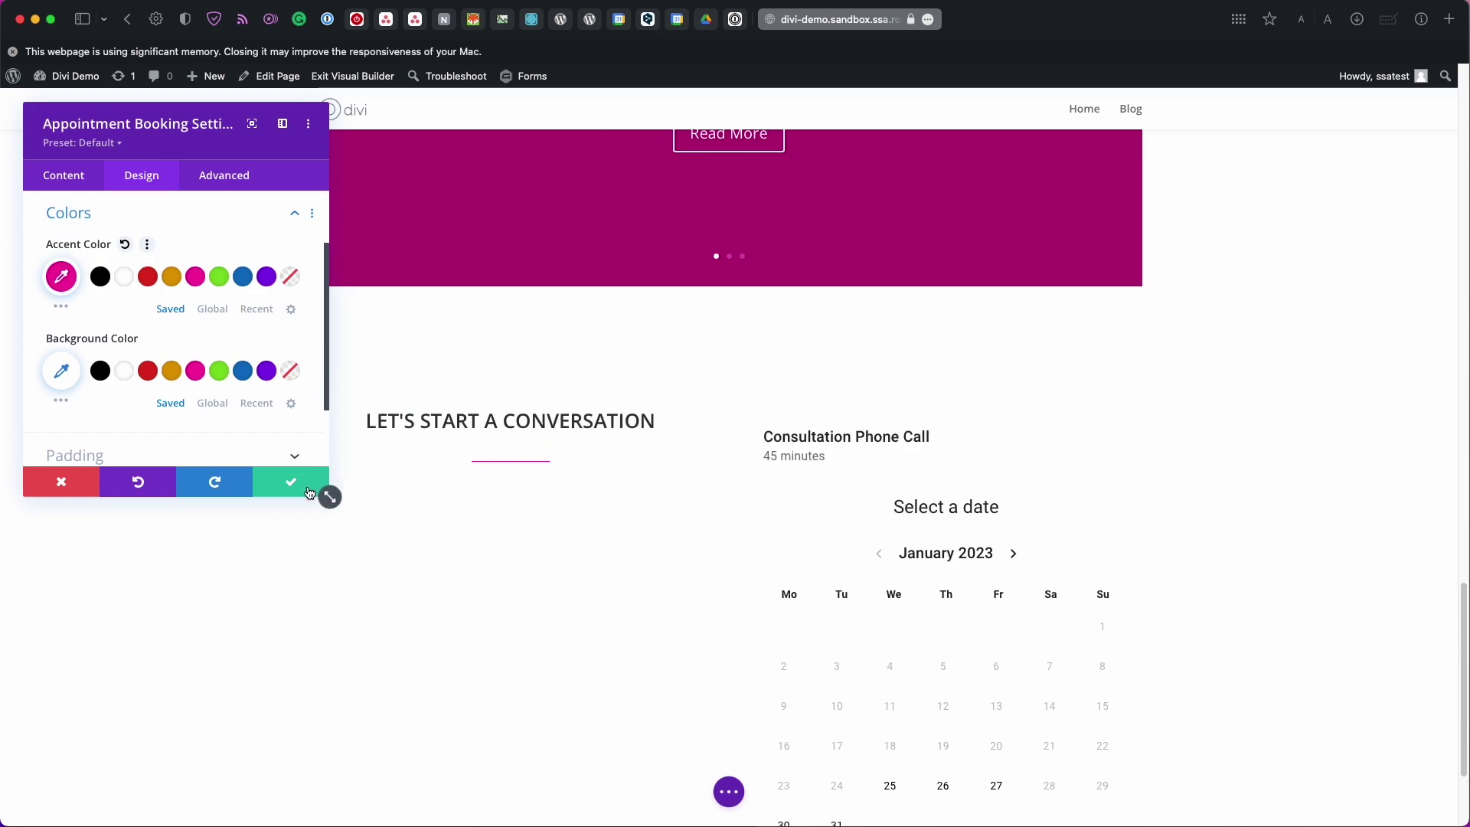
click(271, 484)
Exit the Divi Visual Builder to view the live home page
scroll(270, 485, down, 3)
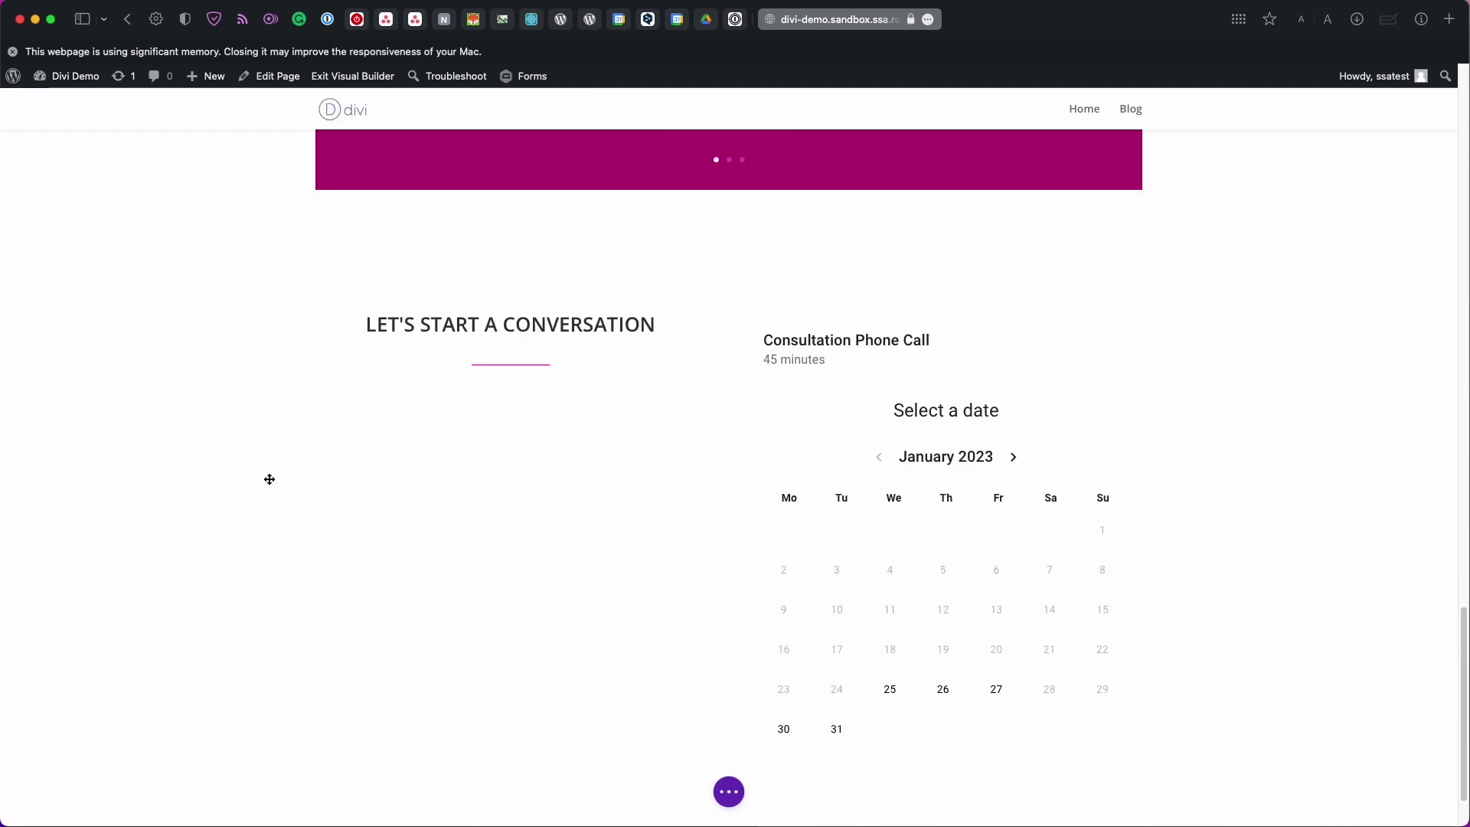
click(729, 792)
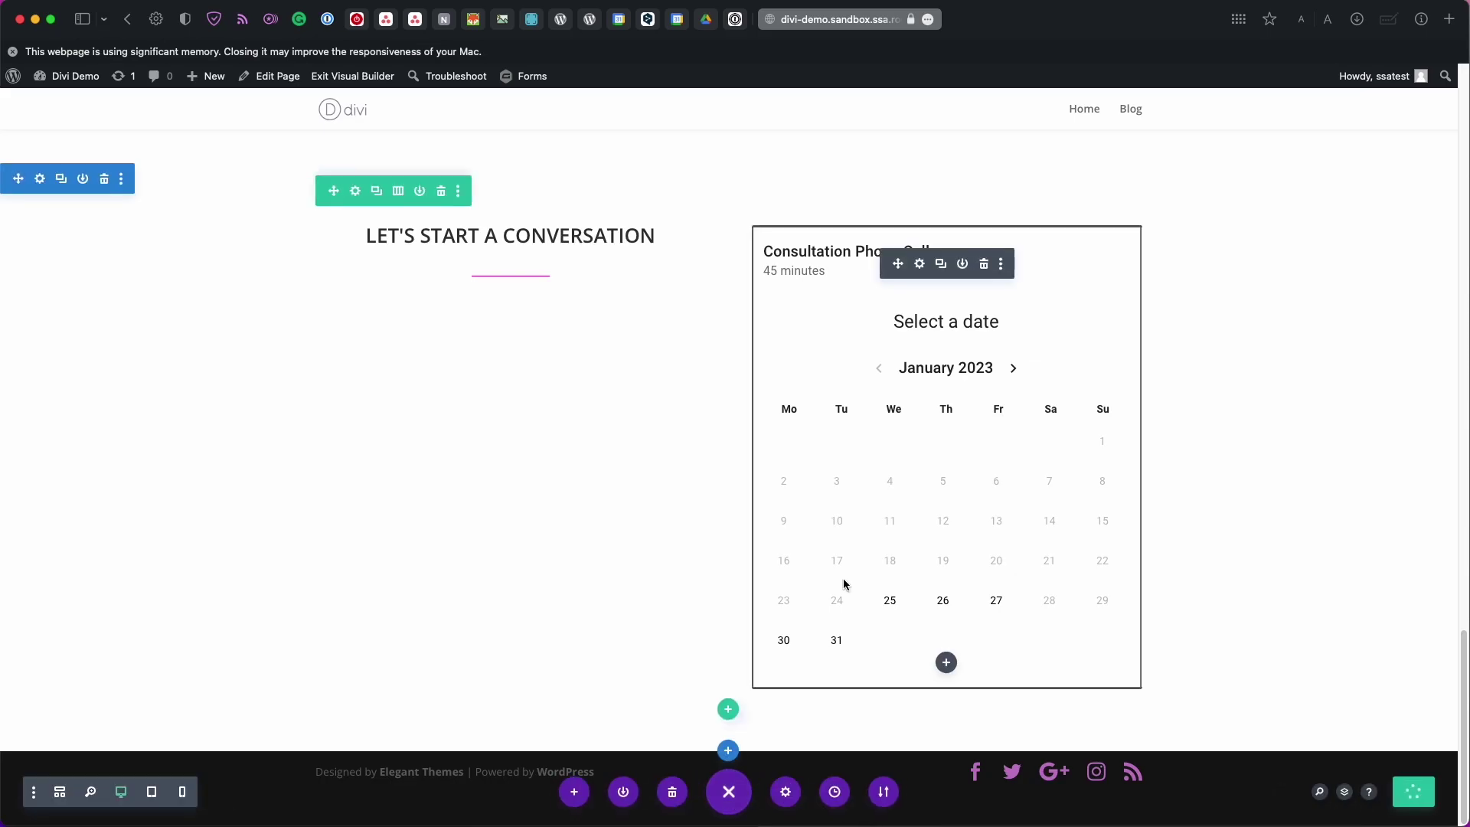
click(376, 79)
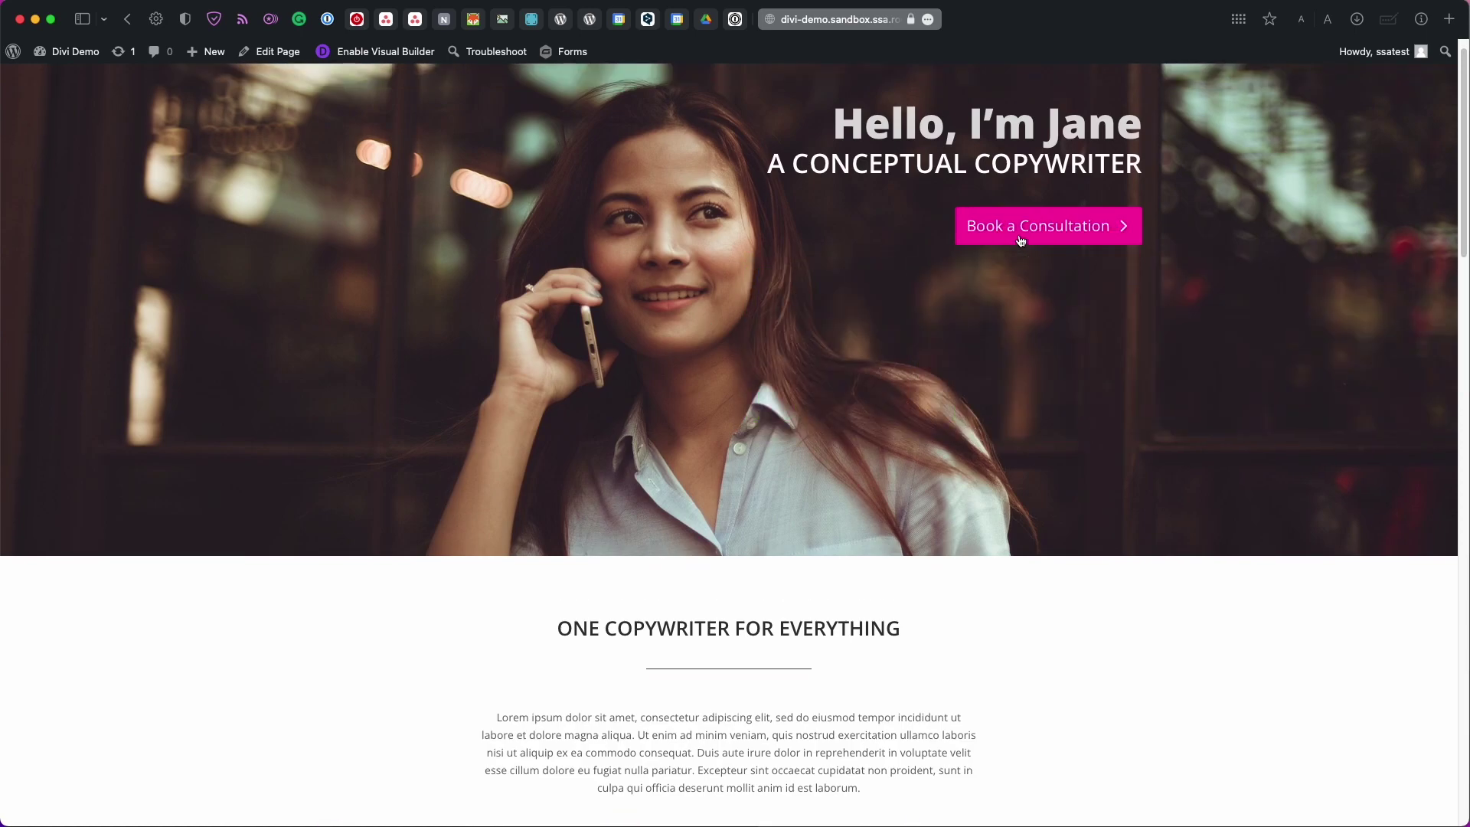
In the booking calendar, pick January 31, 2023 at 9:00 AM
click(1020, 240)
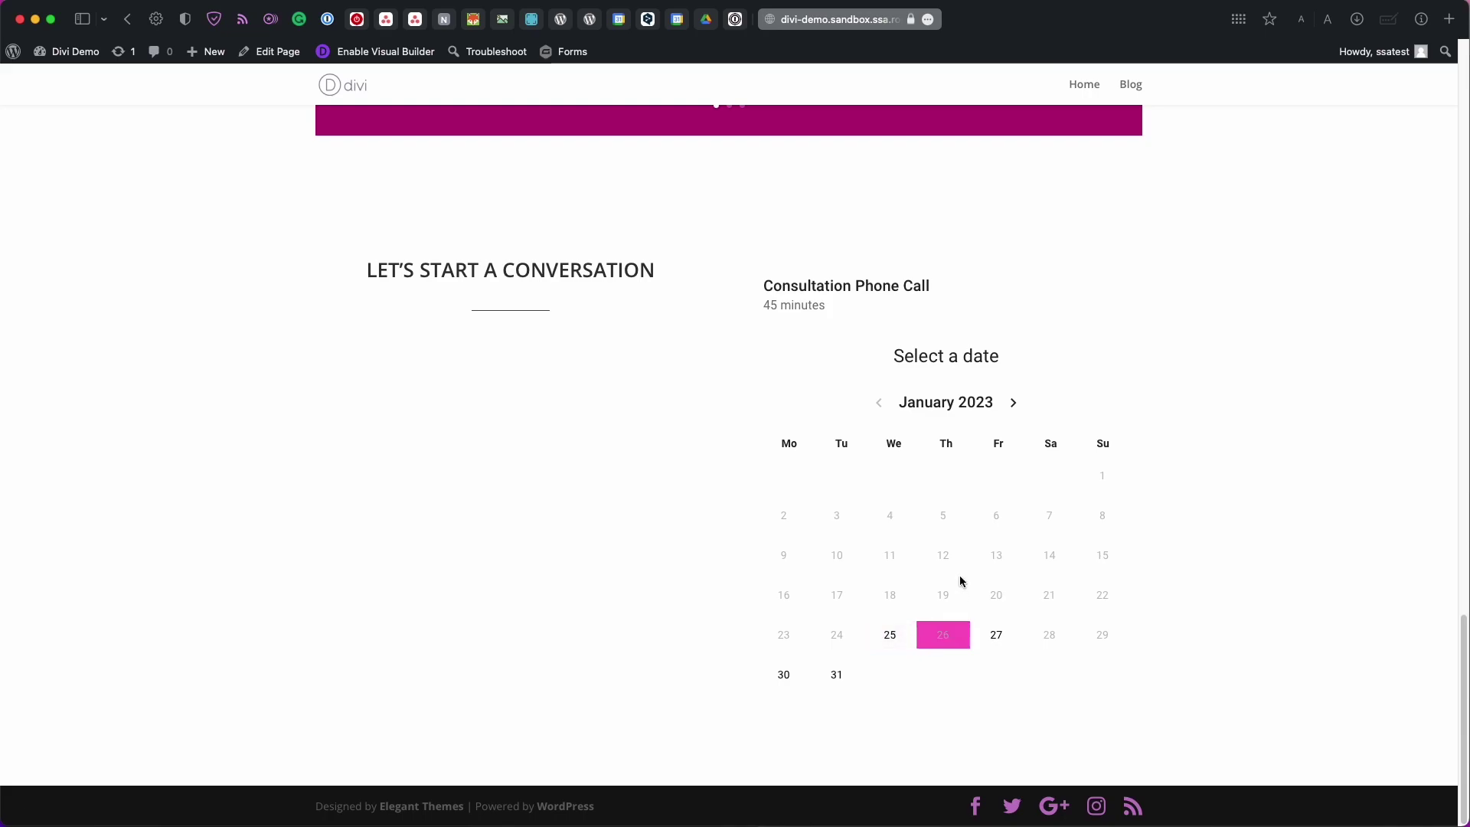
click(1012, 402)
click(1022, 442)
click(888, 444)
click(886, 443)
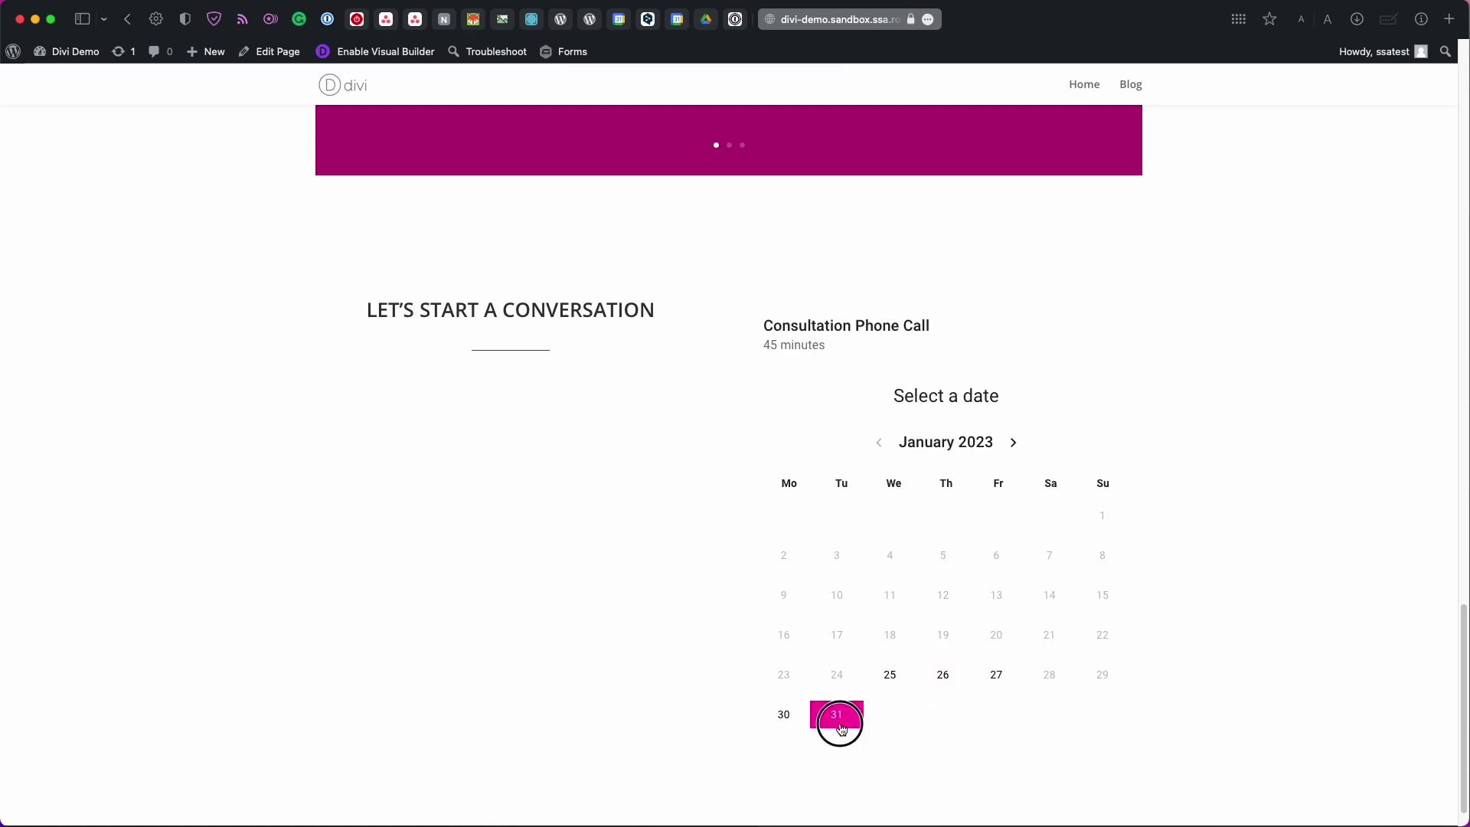
click(841, 727)
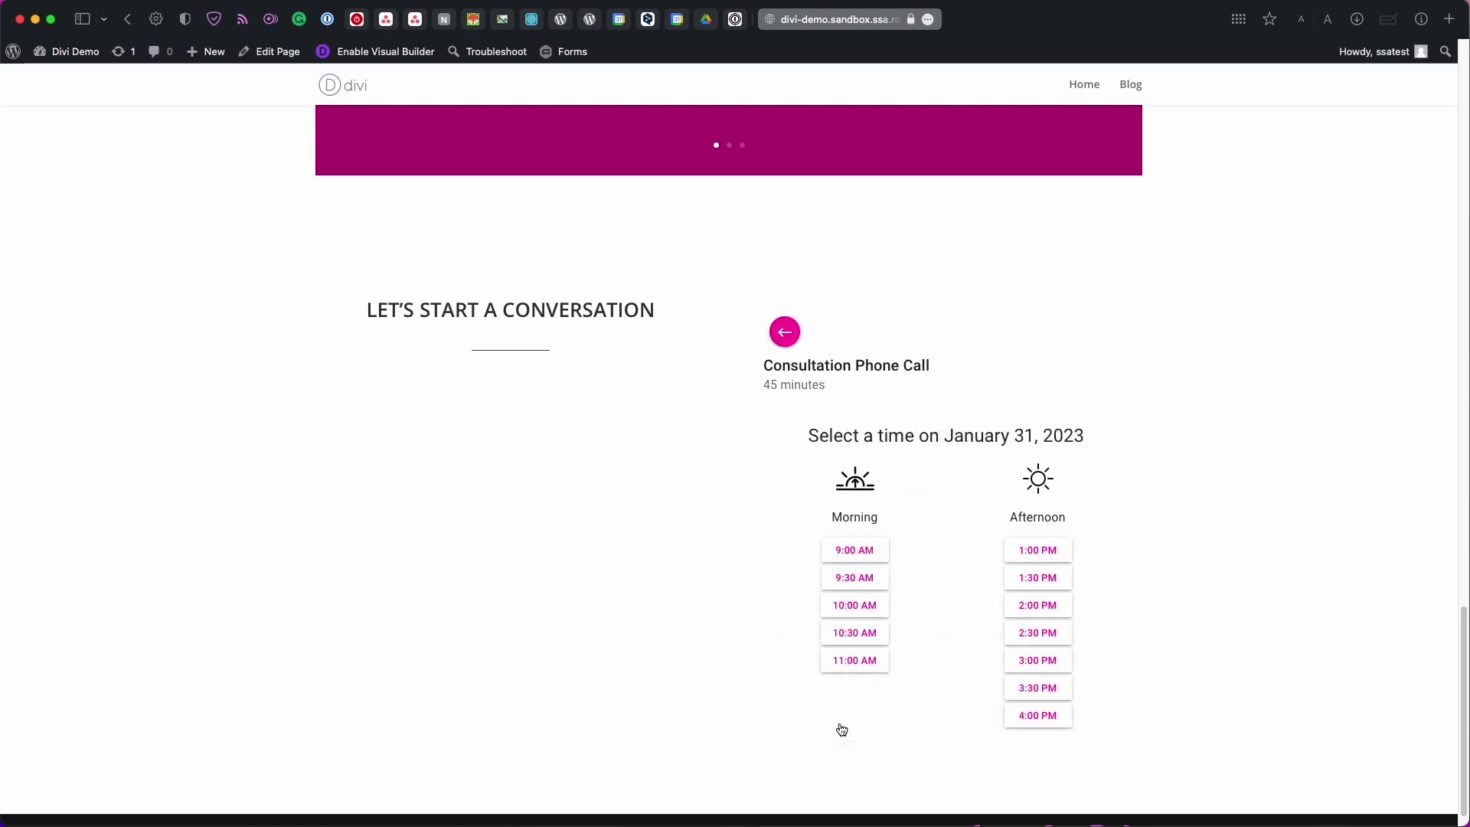
click(854, 551)
Fill in the booker's name, e-mail, phone and address, add the note 'Looking forward to meeting you', and submit
click(822, 455)
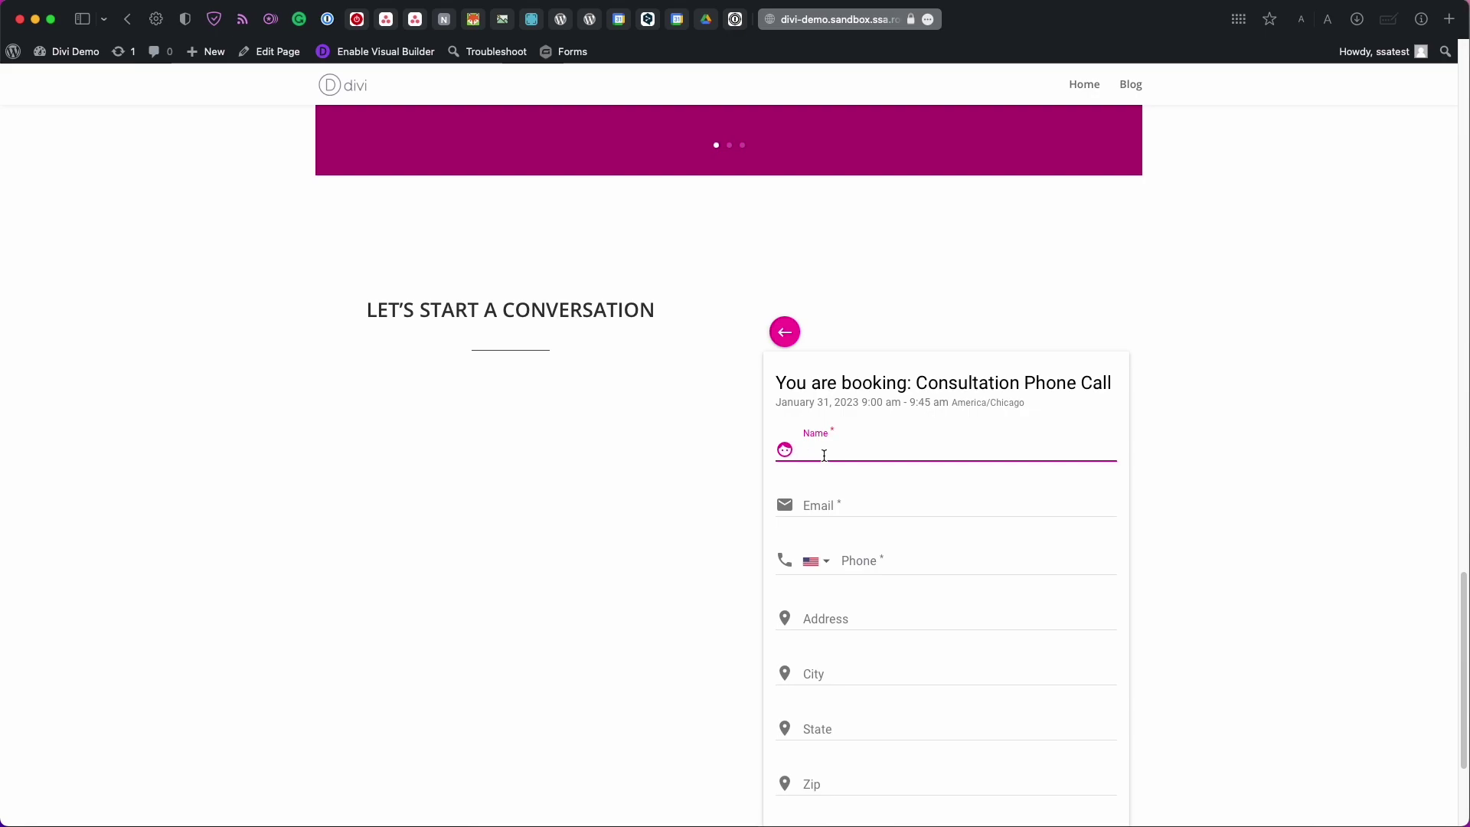
text(Natalie)
key(Tab)
text(natalie@example.com)
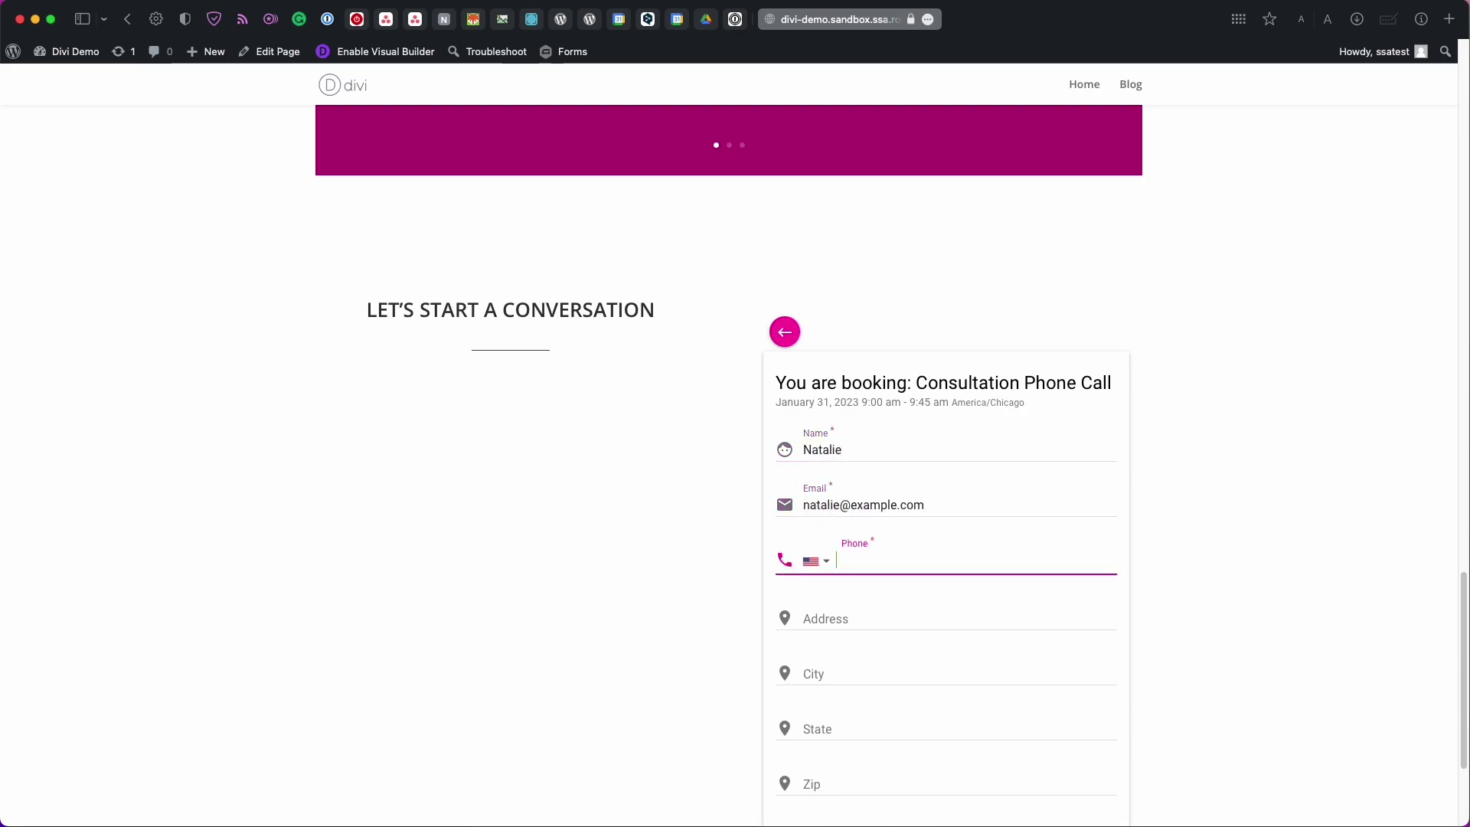
text(5125555555)
key(Tab)
text(123 Elm )
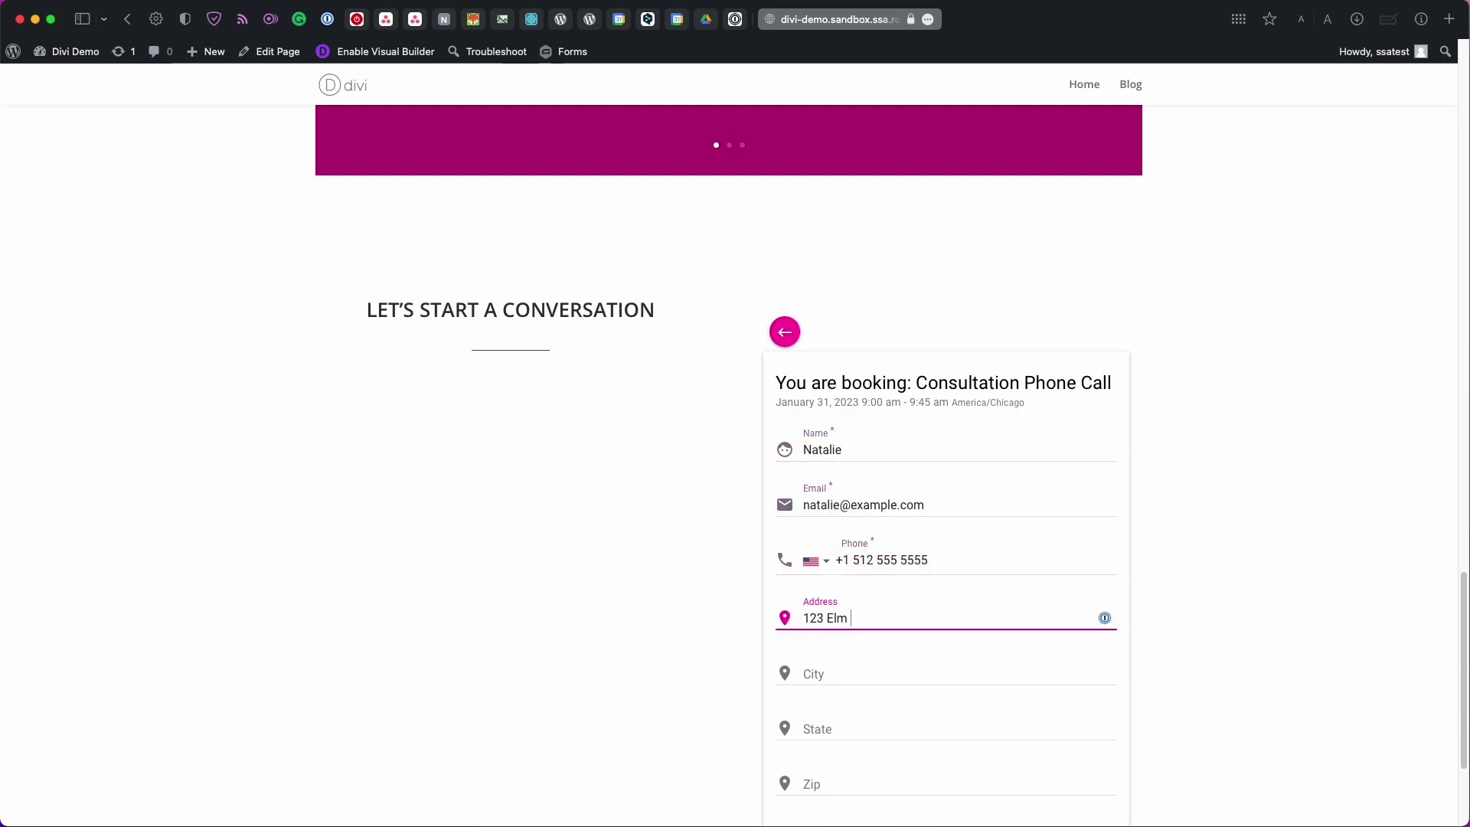
text(St)
key(Tab)
text(New York)
key(Tab)
text(New York)
key(Tab)
text(101101)
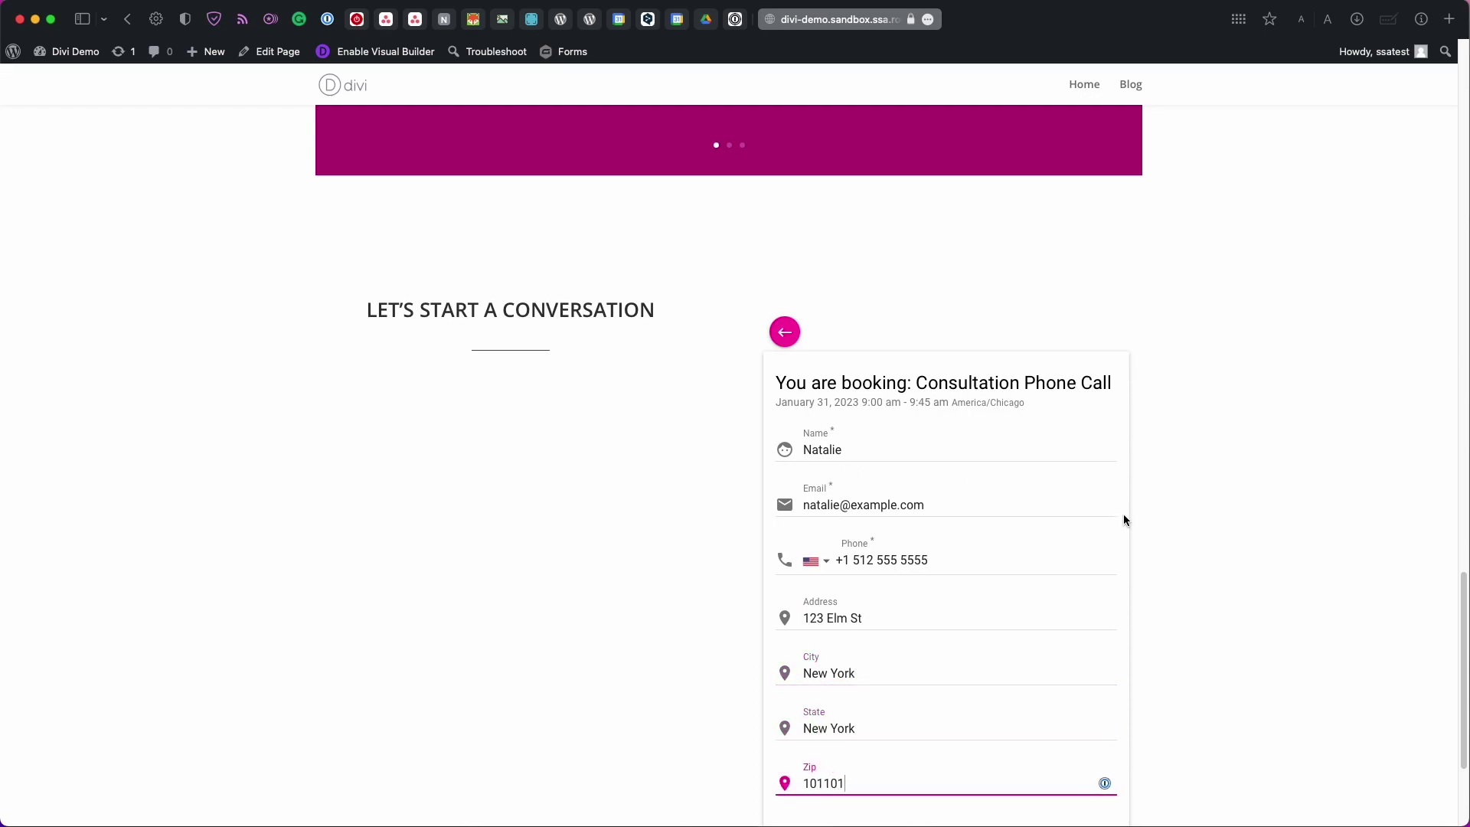
key(Tab)
text(Looking forward to meeting you)
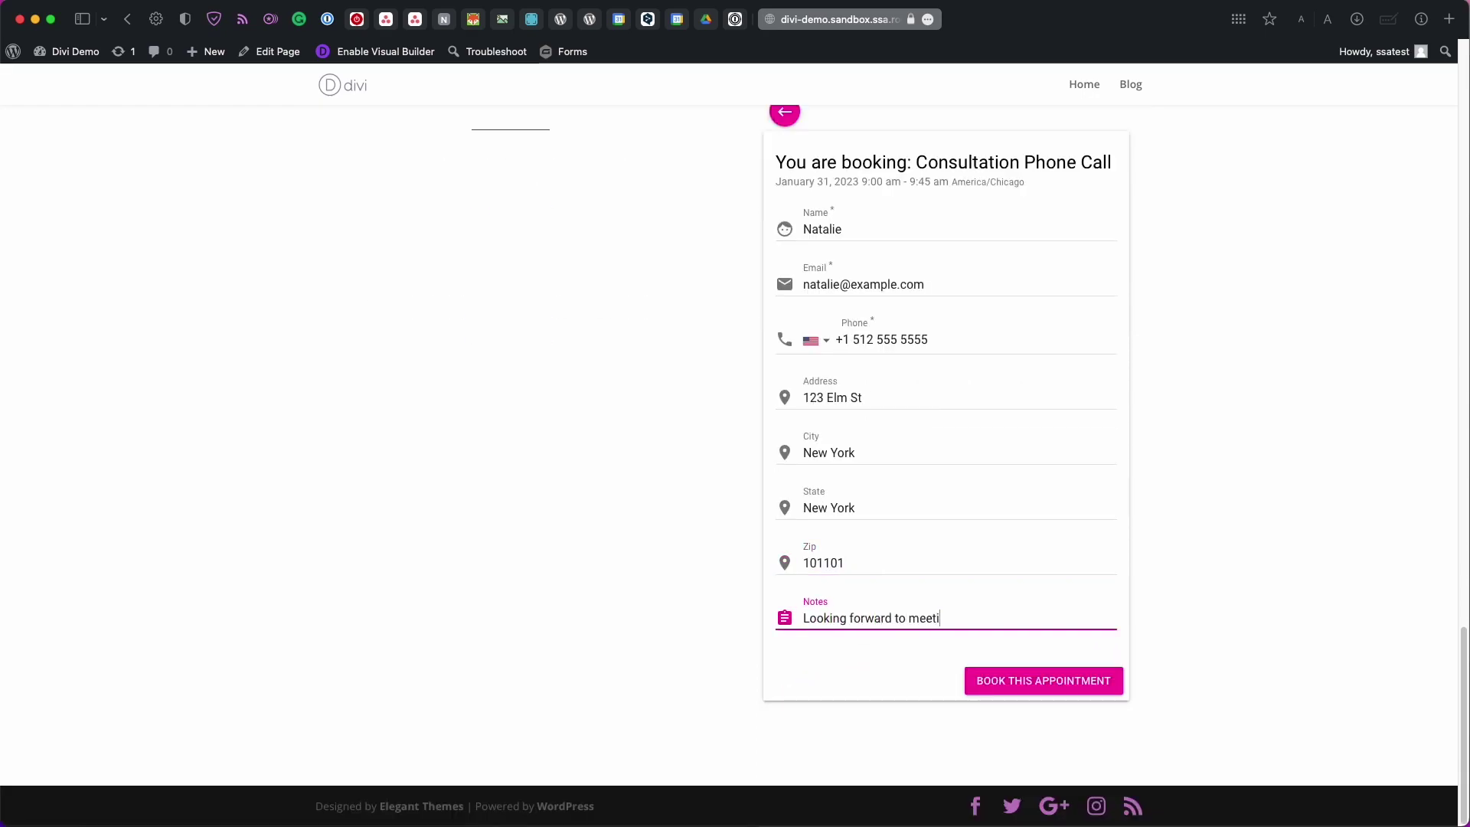
click(986, 686)
Review the confirmation: appointment type, 9:00–9:45 time and contact details
scroll(985, 686, down, 5)
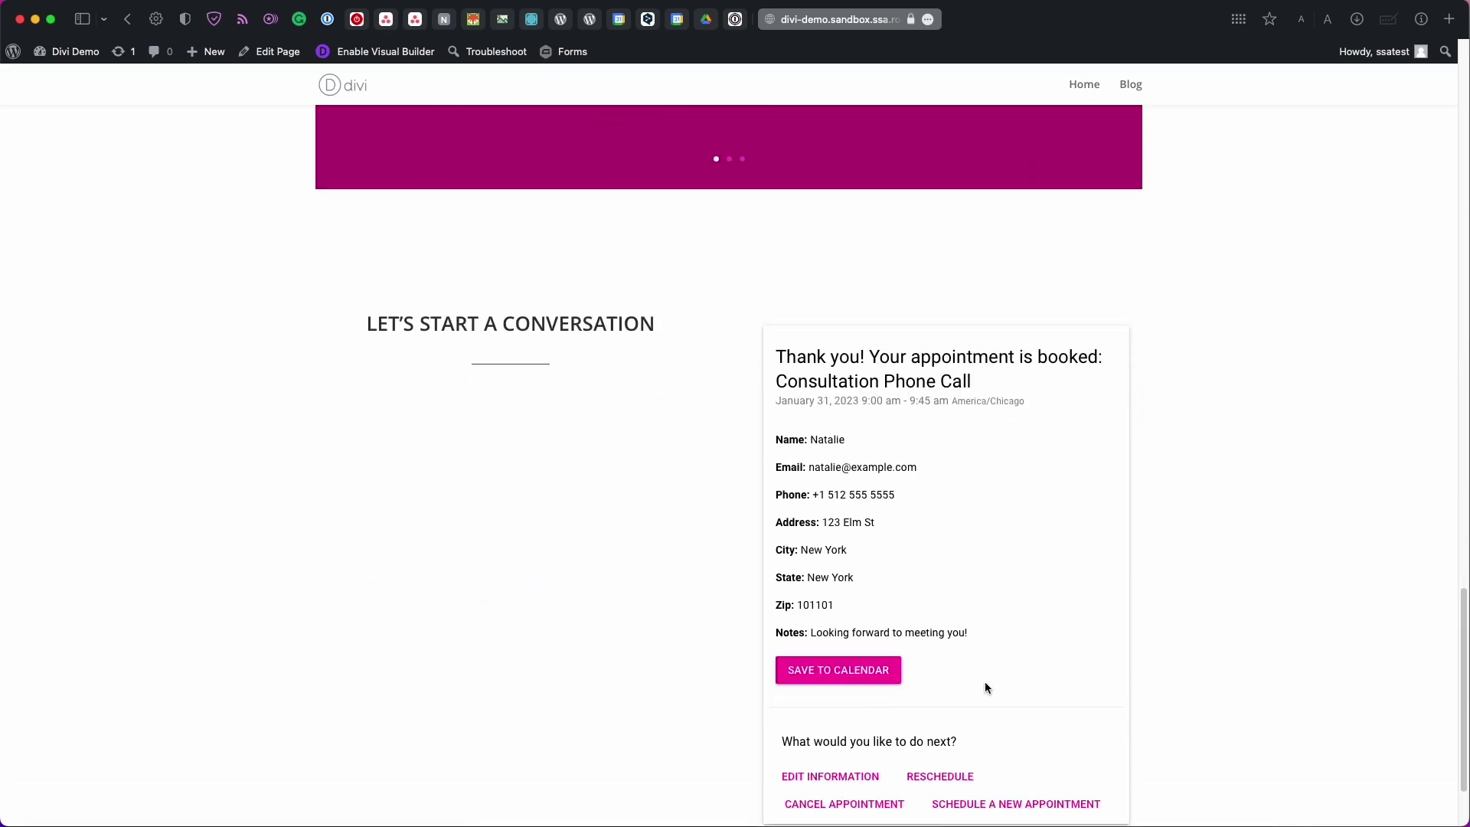
scroll(984, 682, down, 1)
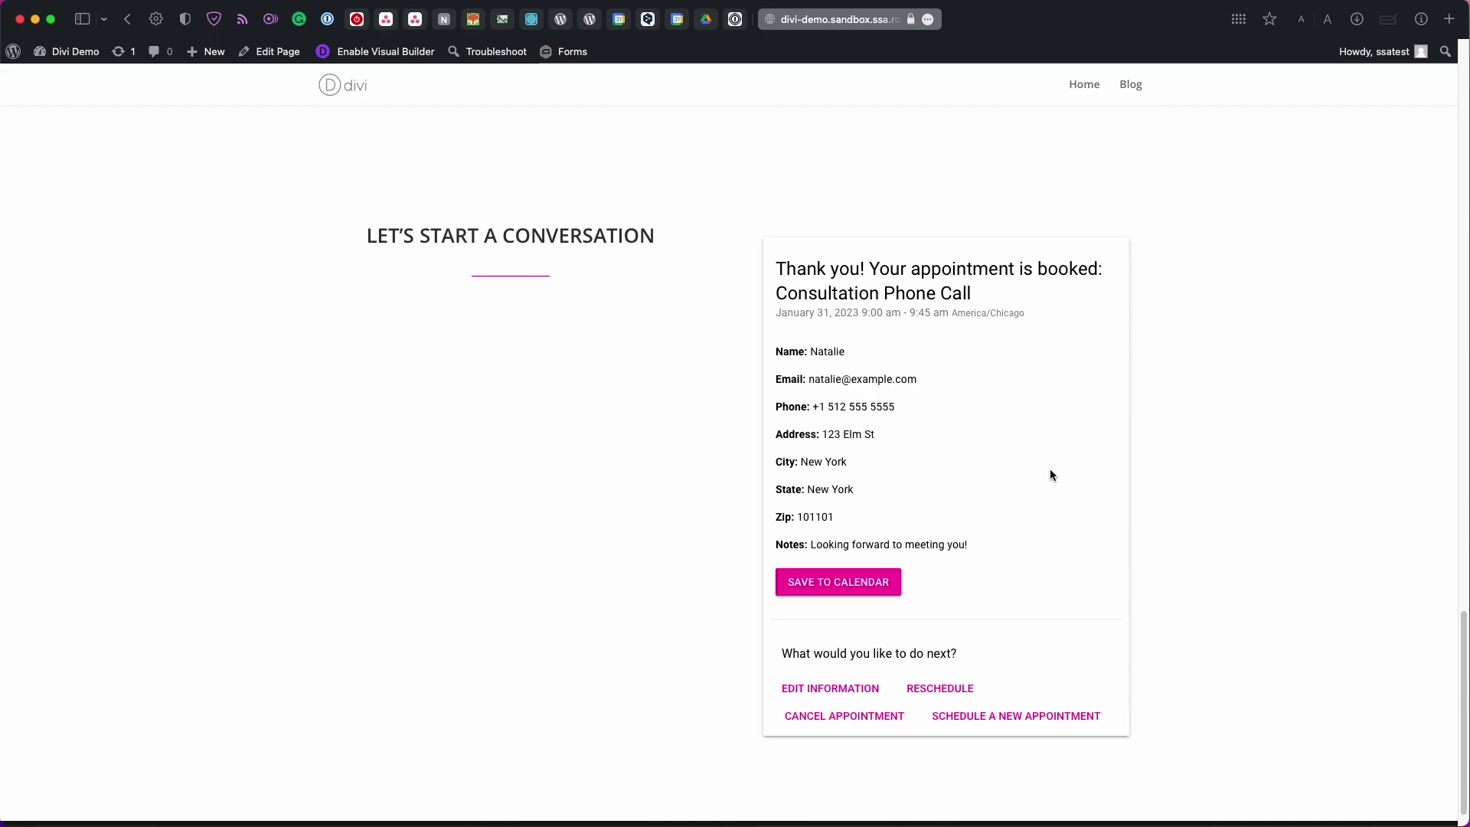
drag(775, 297, 1057, 287)
click(1058, 294)
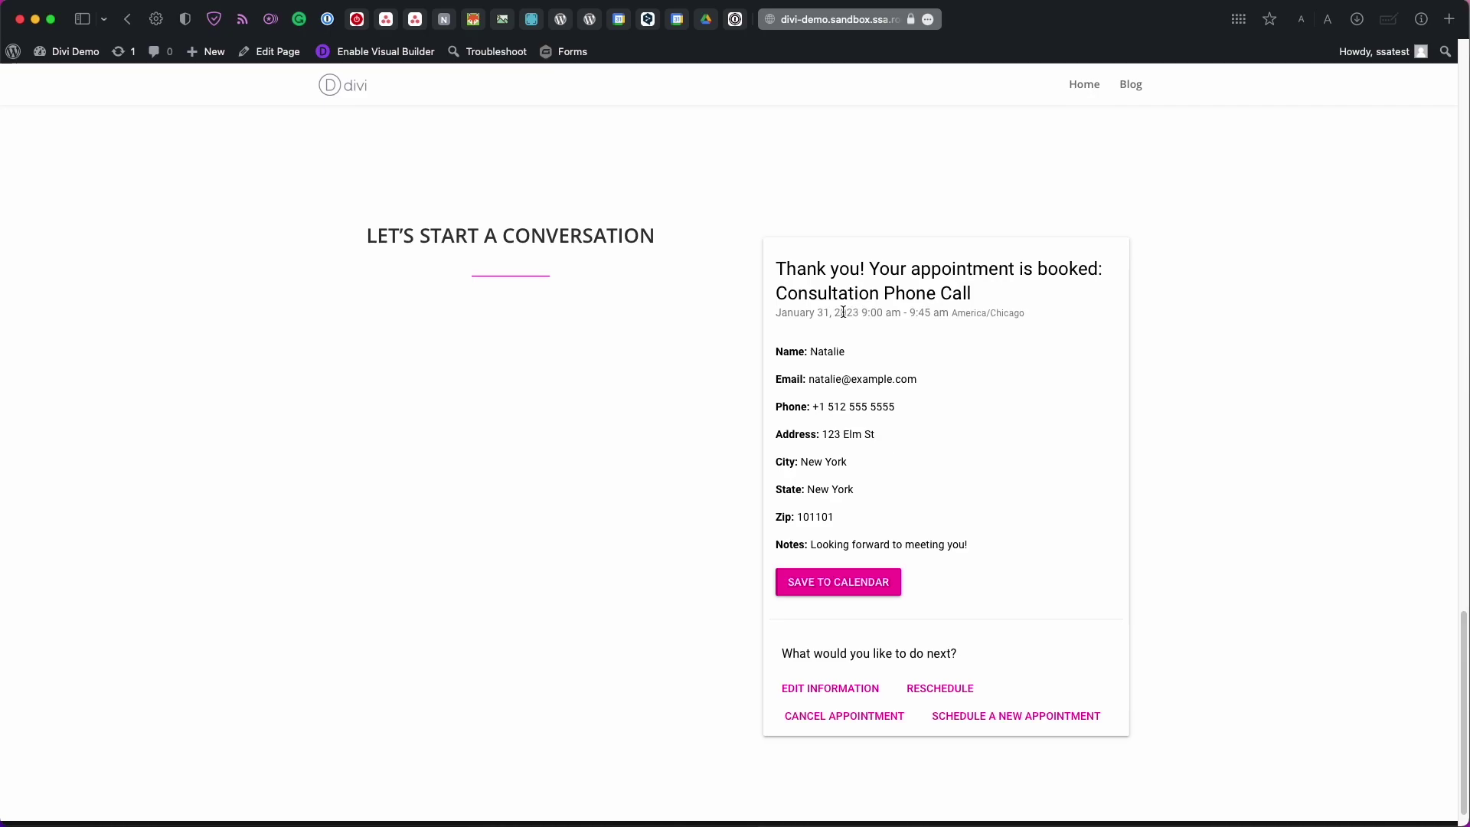
drag(861, 314, 934, 315)
click(935, 326)
scroll(936, 326, down, 1)
drag(775, 315, 979, 492)
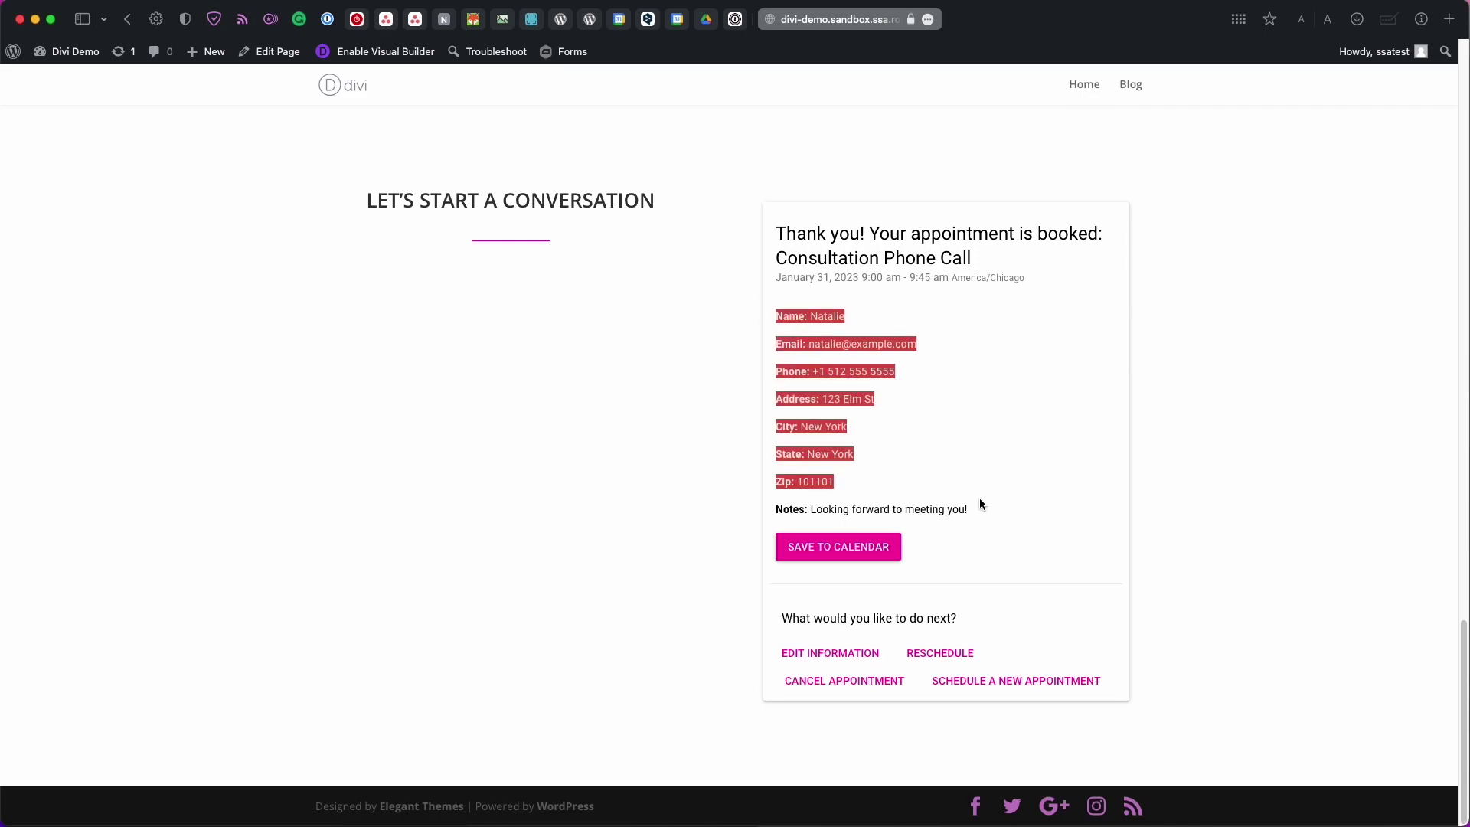
click(979, 502)
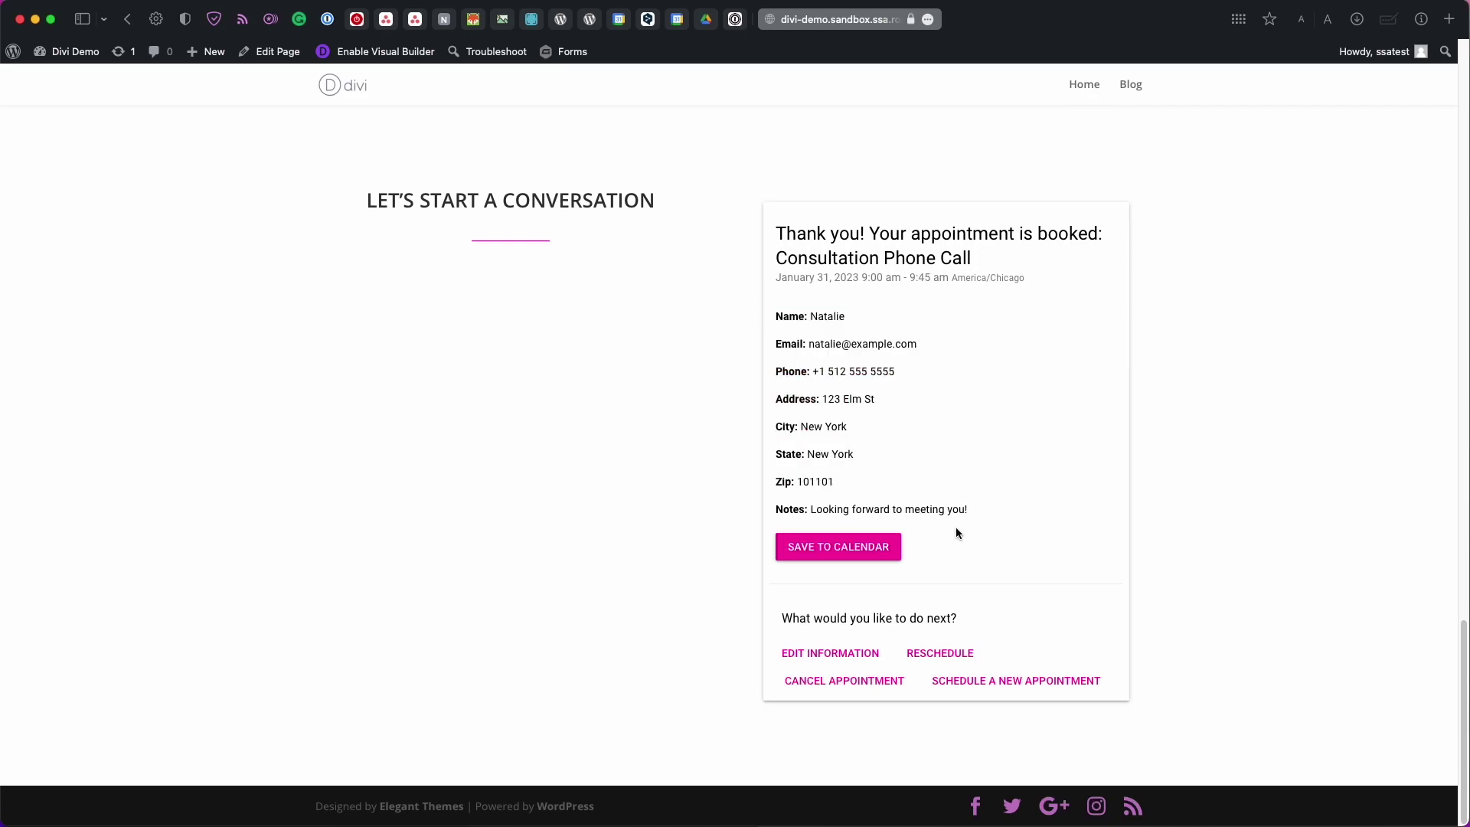
Look at the add-to-calendar options, then dismiss them
click(878, 549)
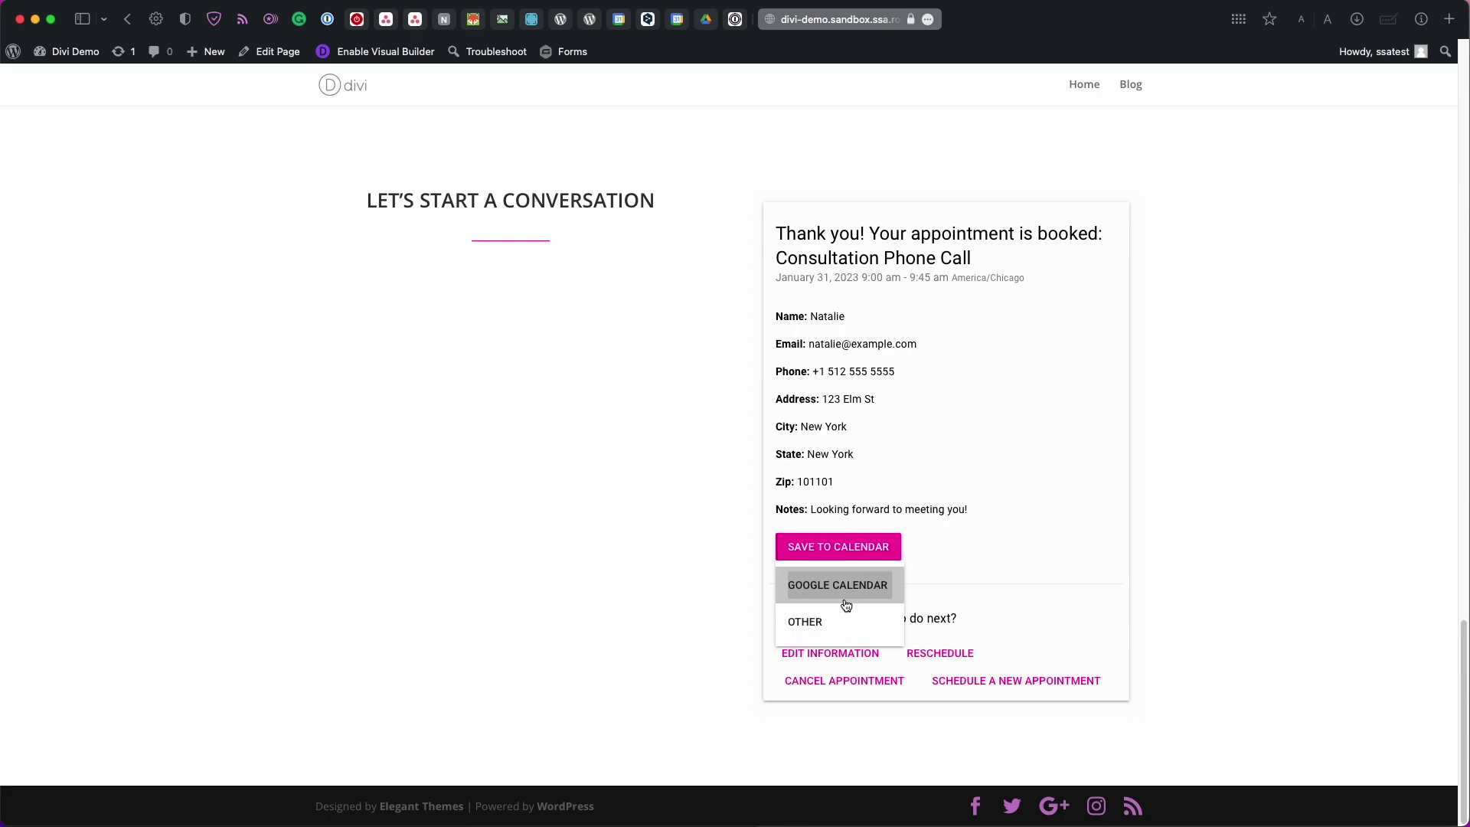
key(Escape)
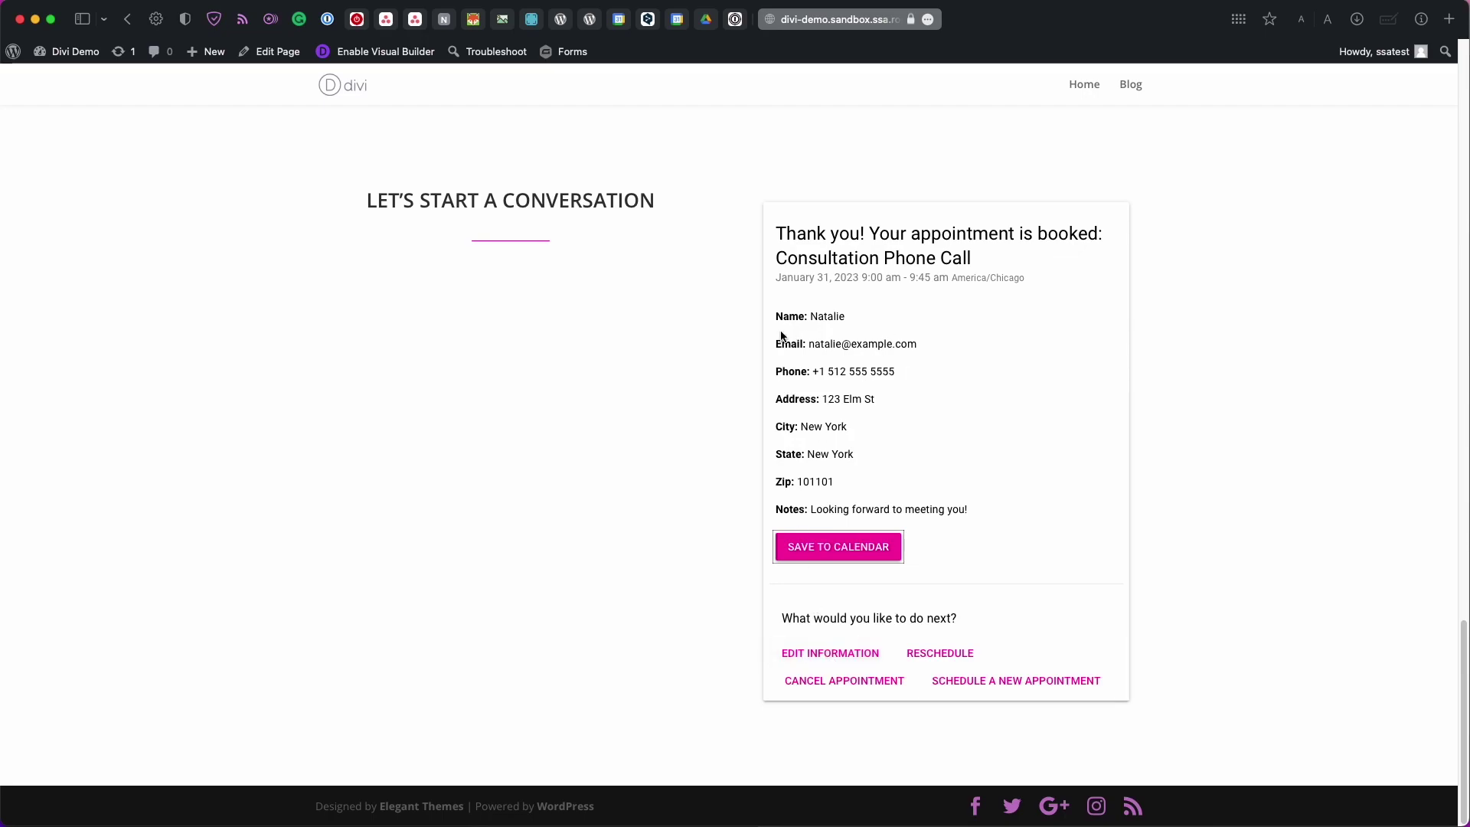
drag(829, 310, 851, 321)
Return to the admin dashboard and open the Appointments page listing the January 31 booking
click(981, 683)
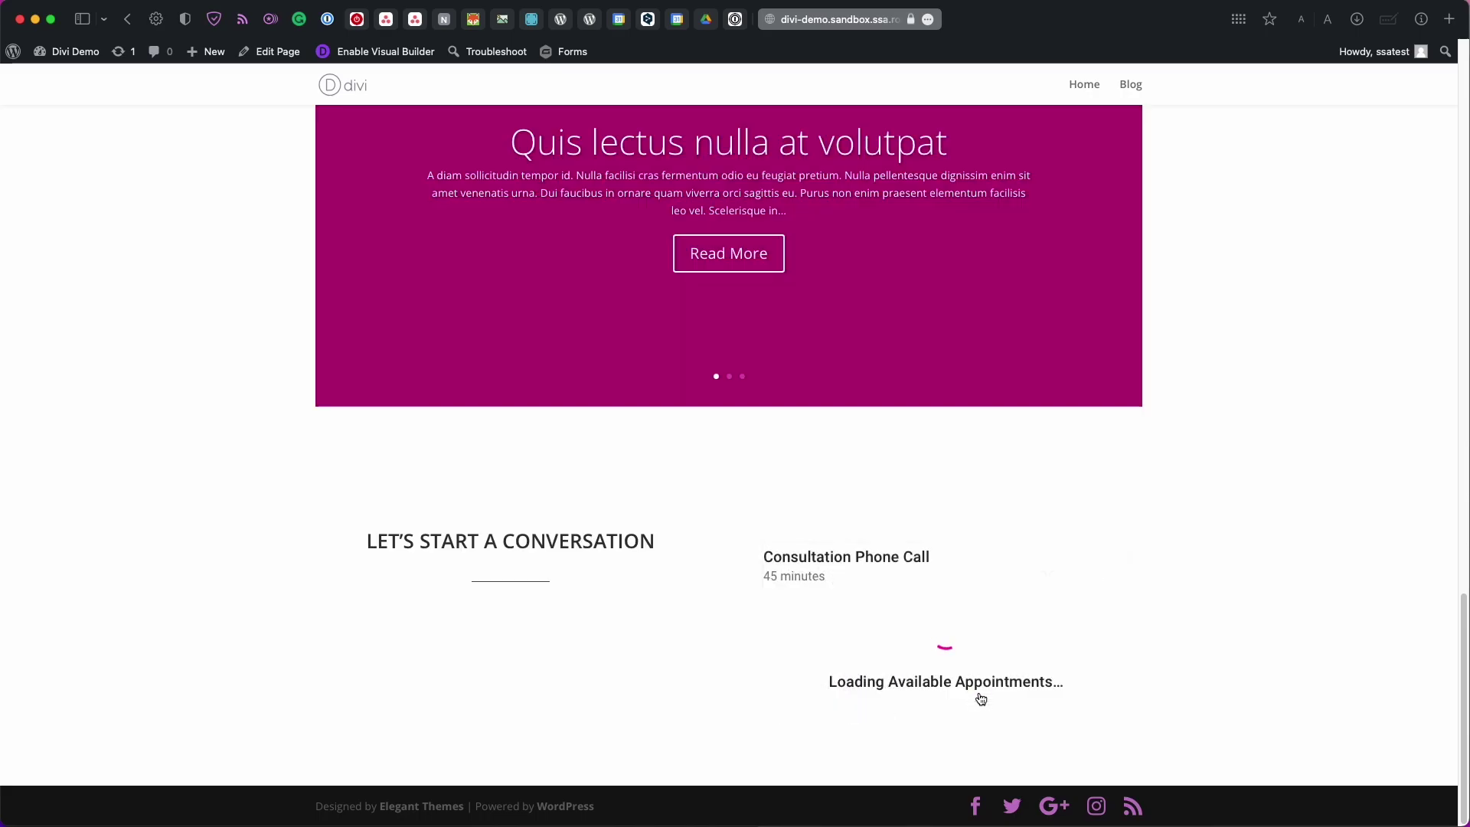
scroll(1145, 565, down, 3)
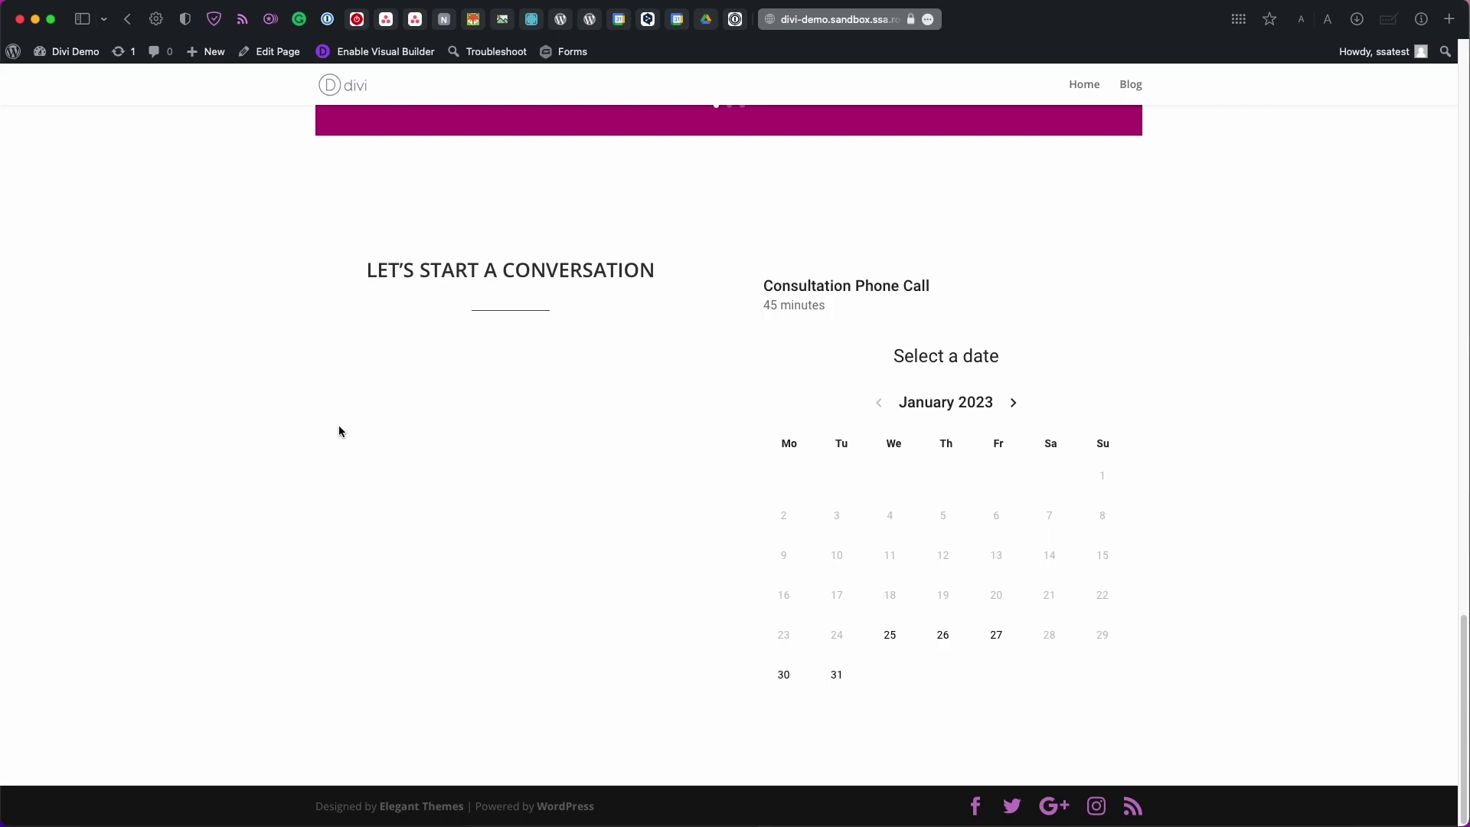
click(76, 64)
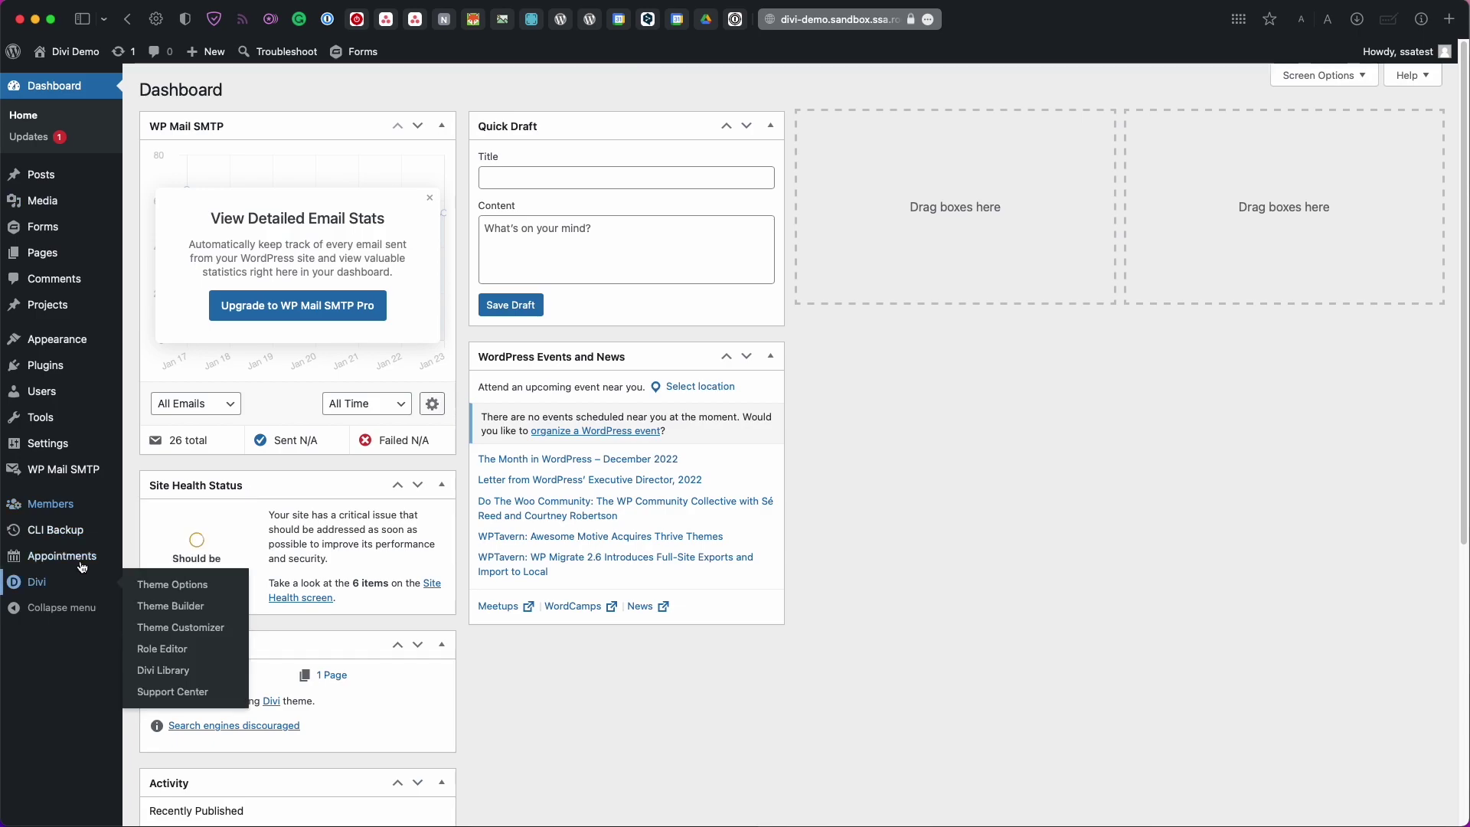
click(80, 556)
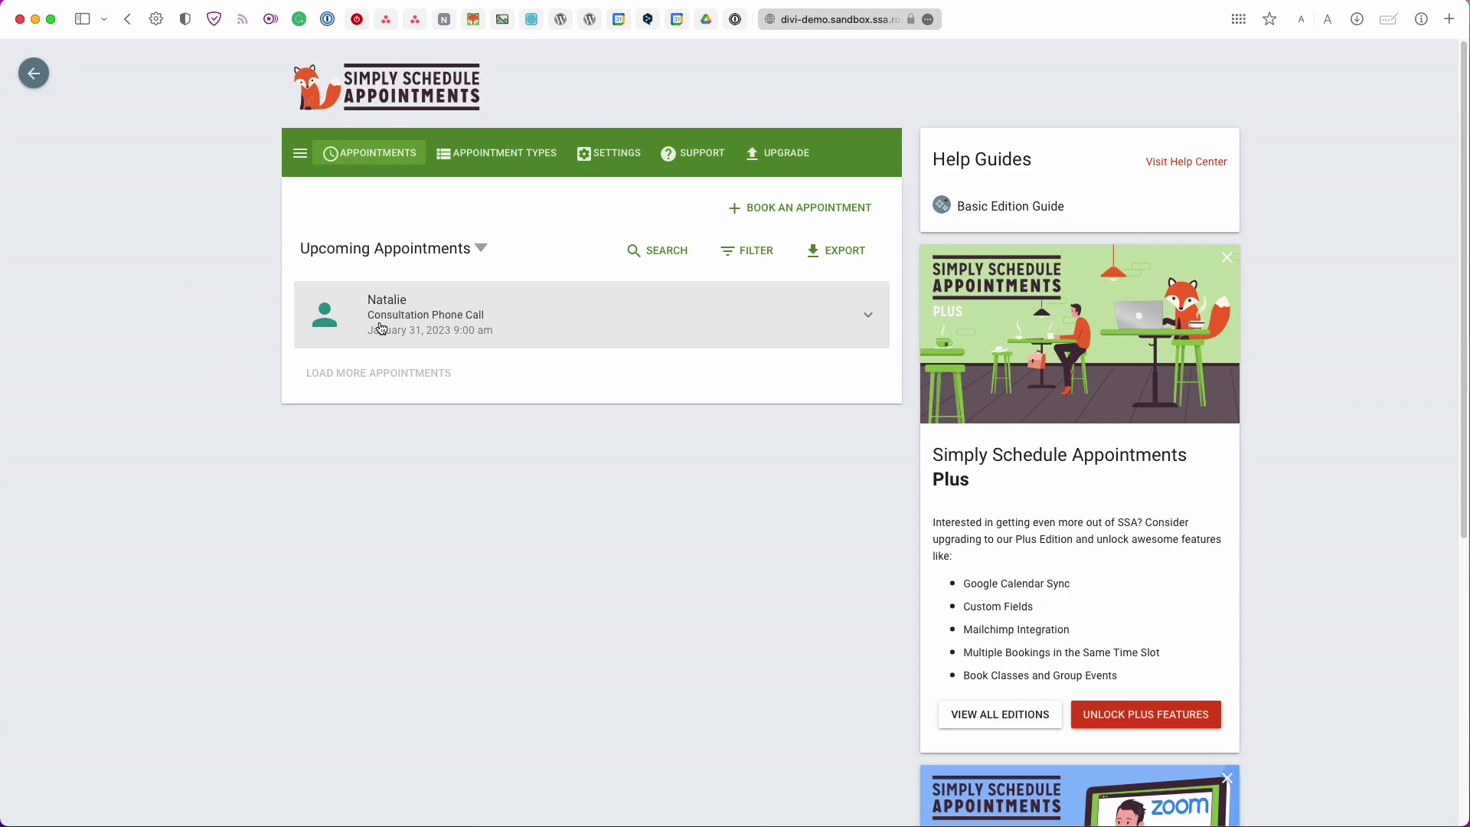
Open the January 31 booking's details page and review its reschedule/cancel link
click(448, 335)
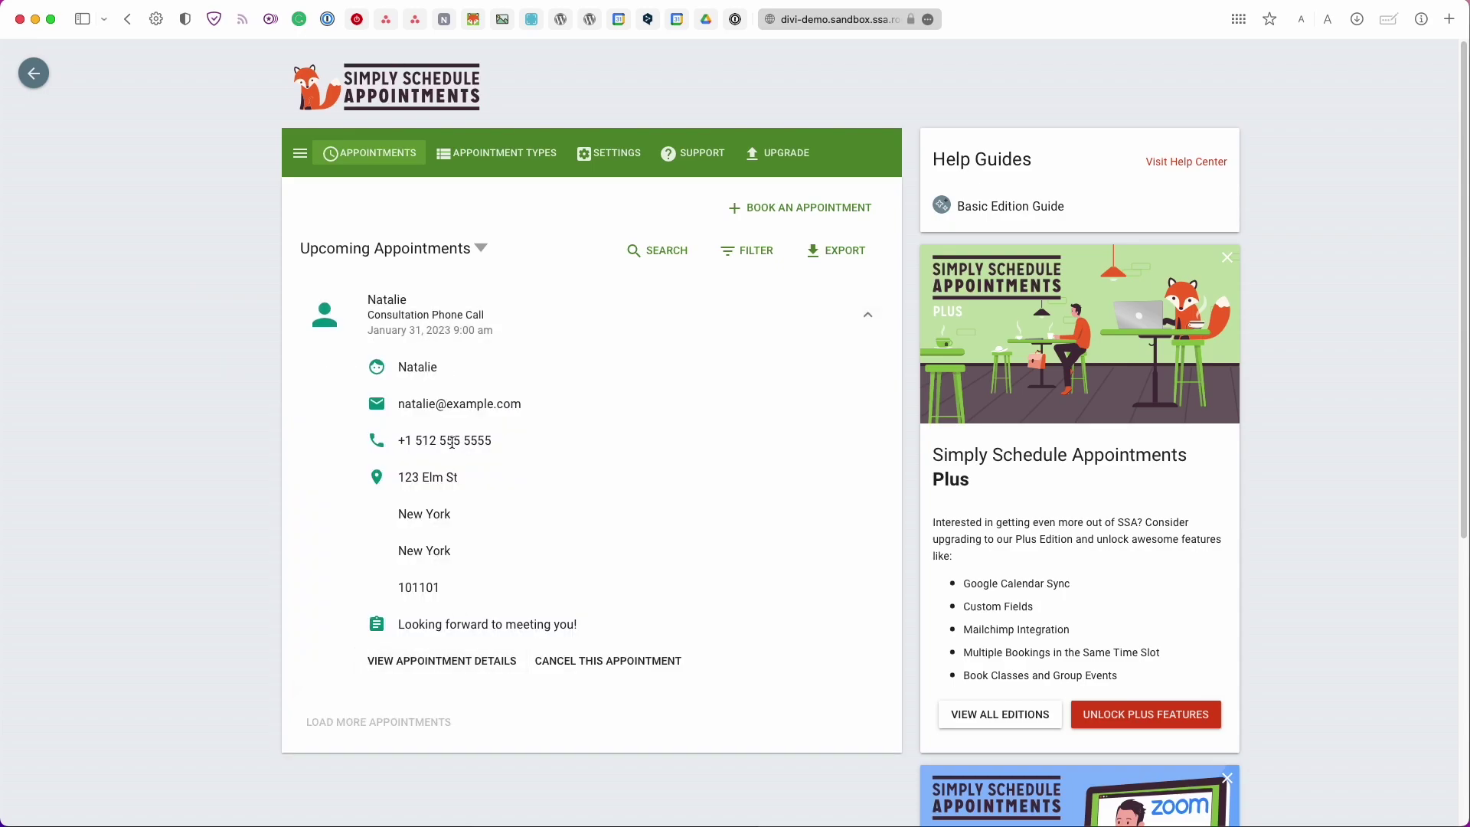
click(398, 669)
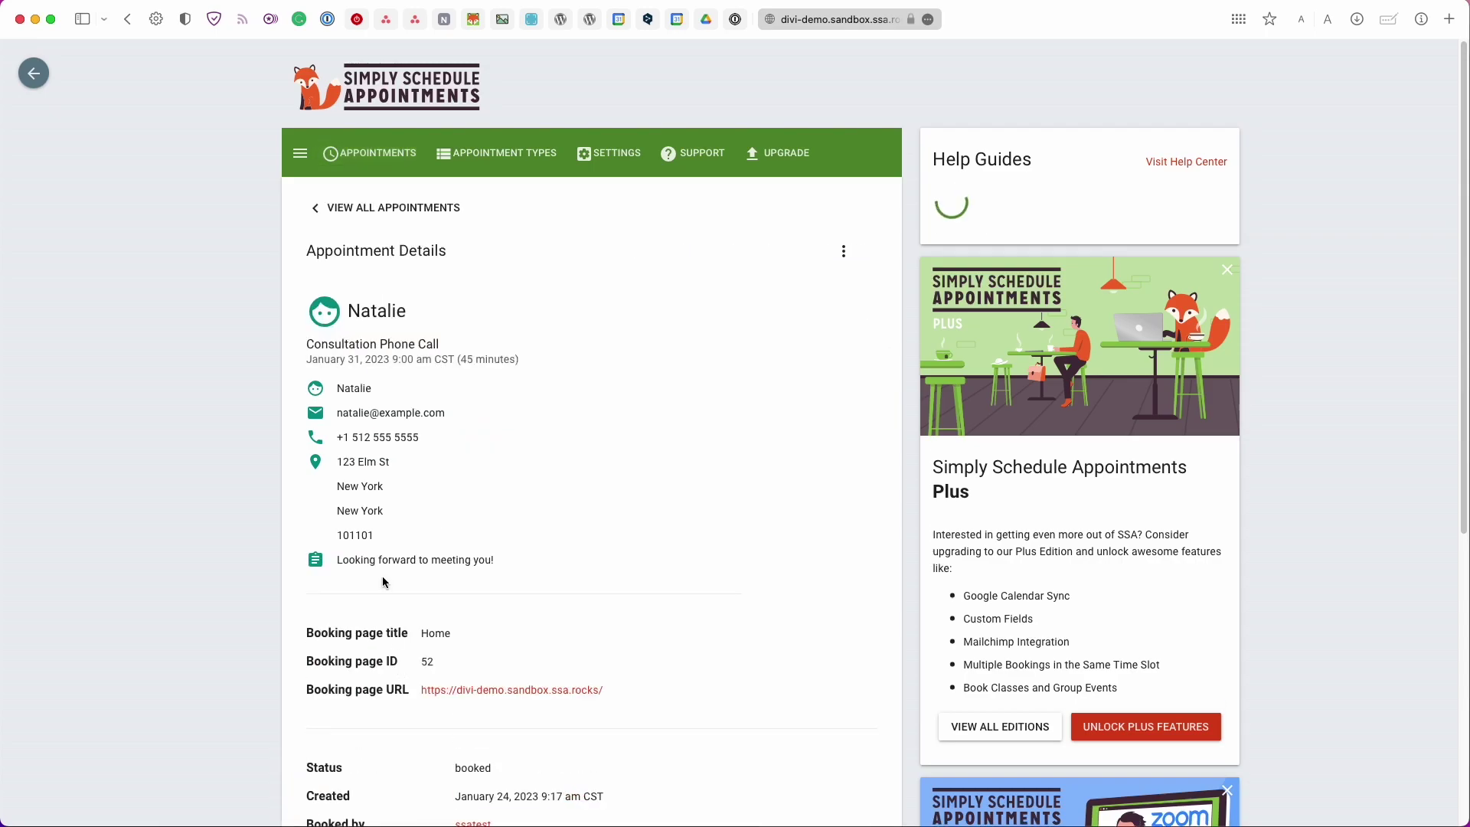
scroll(386, 575, down, 1)
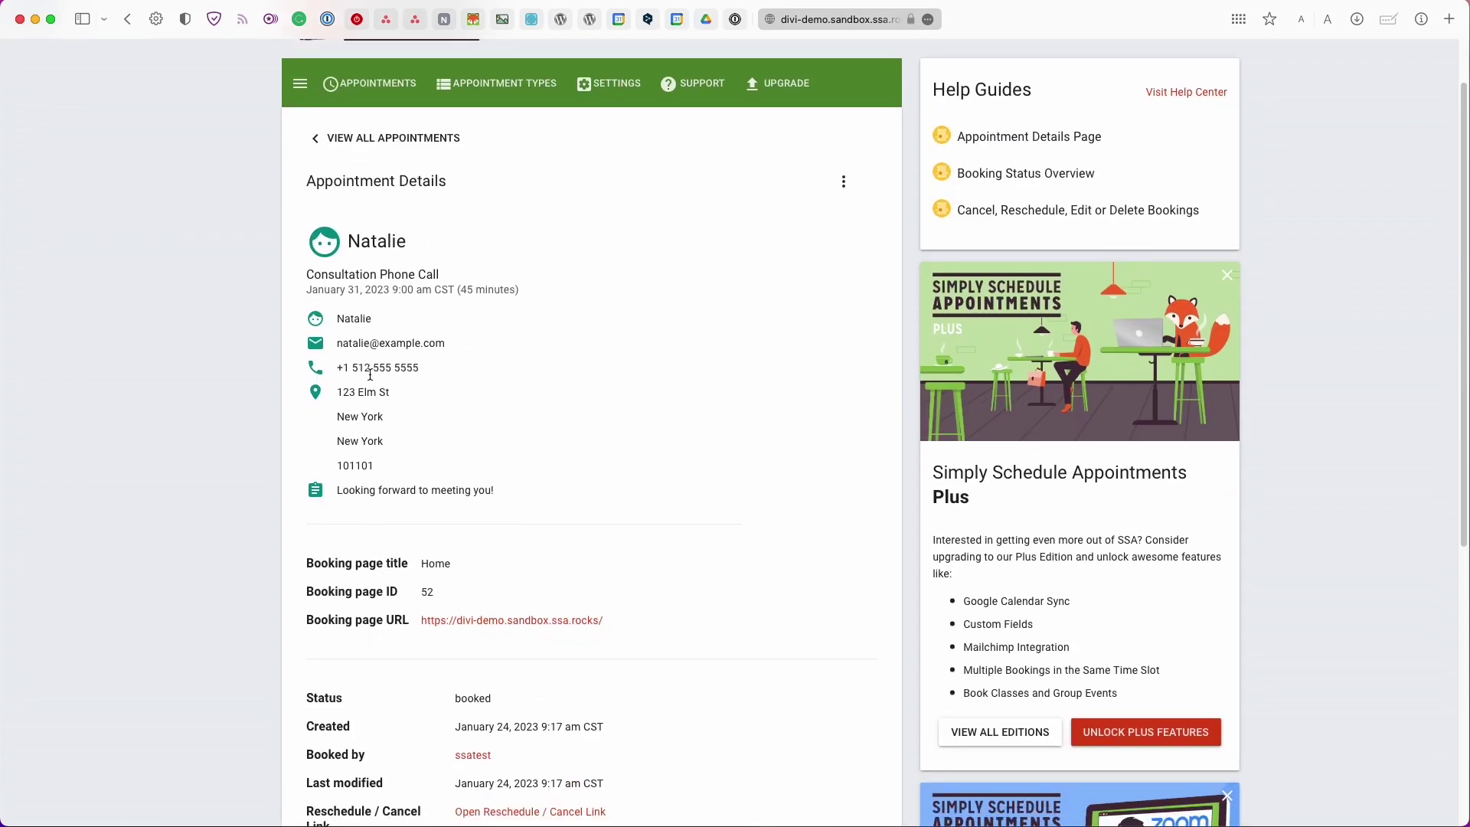
scroll(372, 393, down, 1)
scroll(371, 392, down, 2)
scroll(370, 392, up, 1)
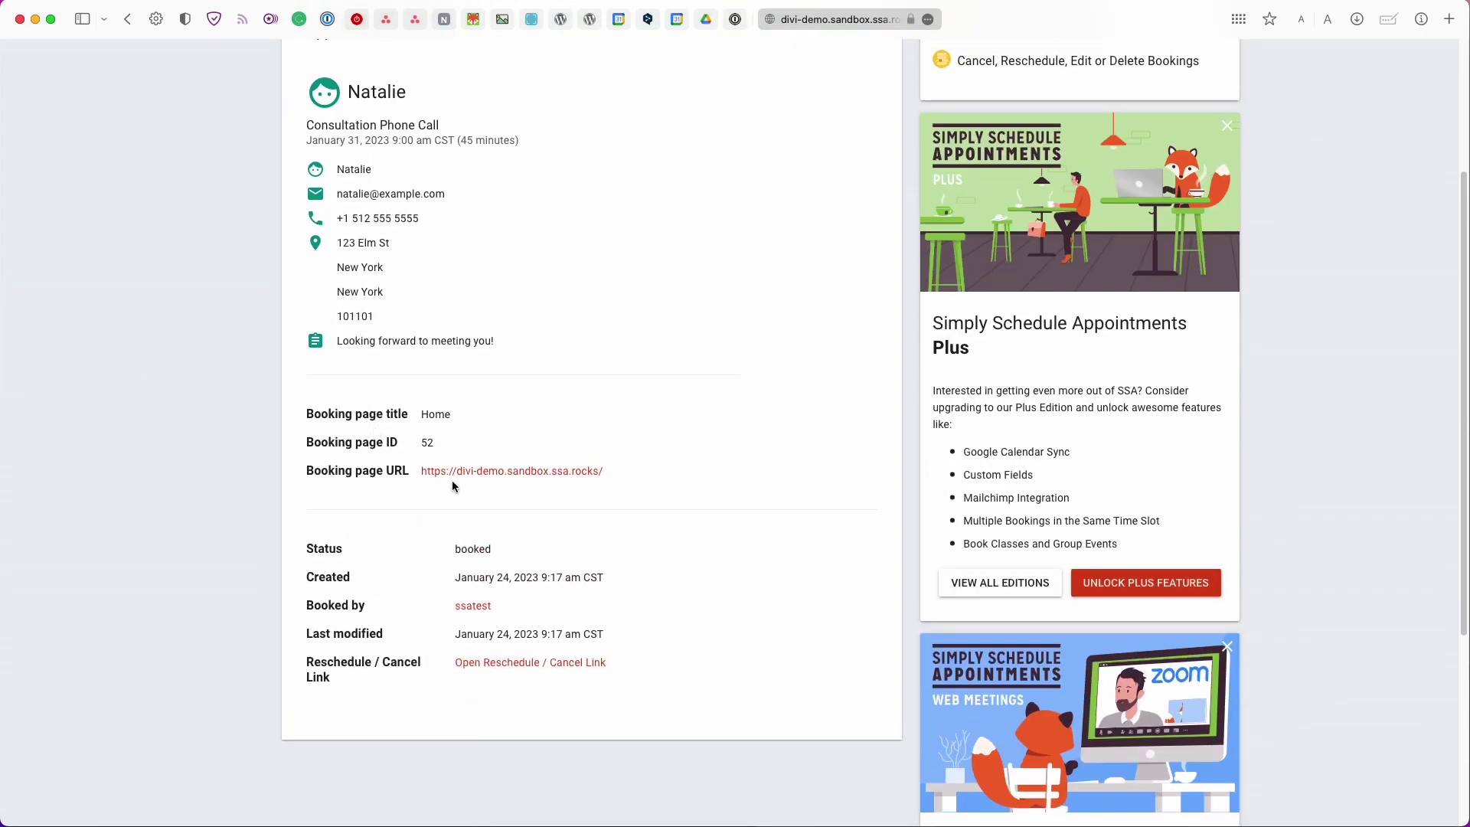
scroll(451, 576, down, 1)
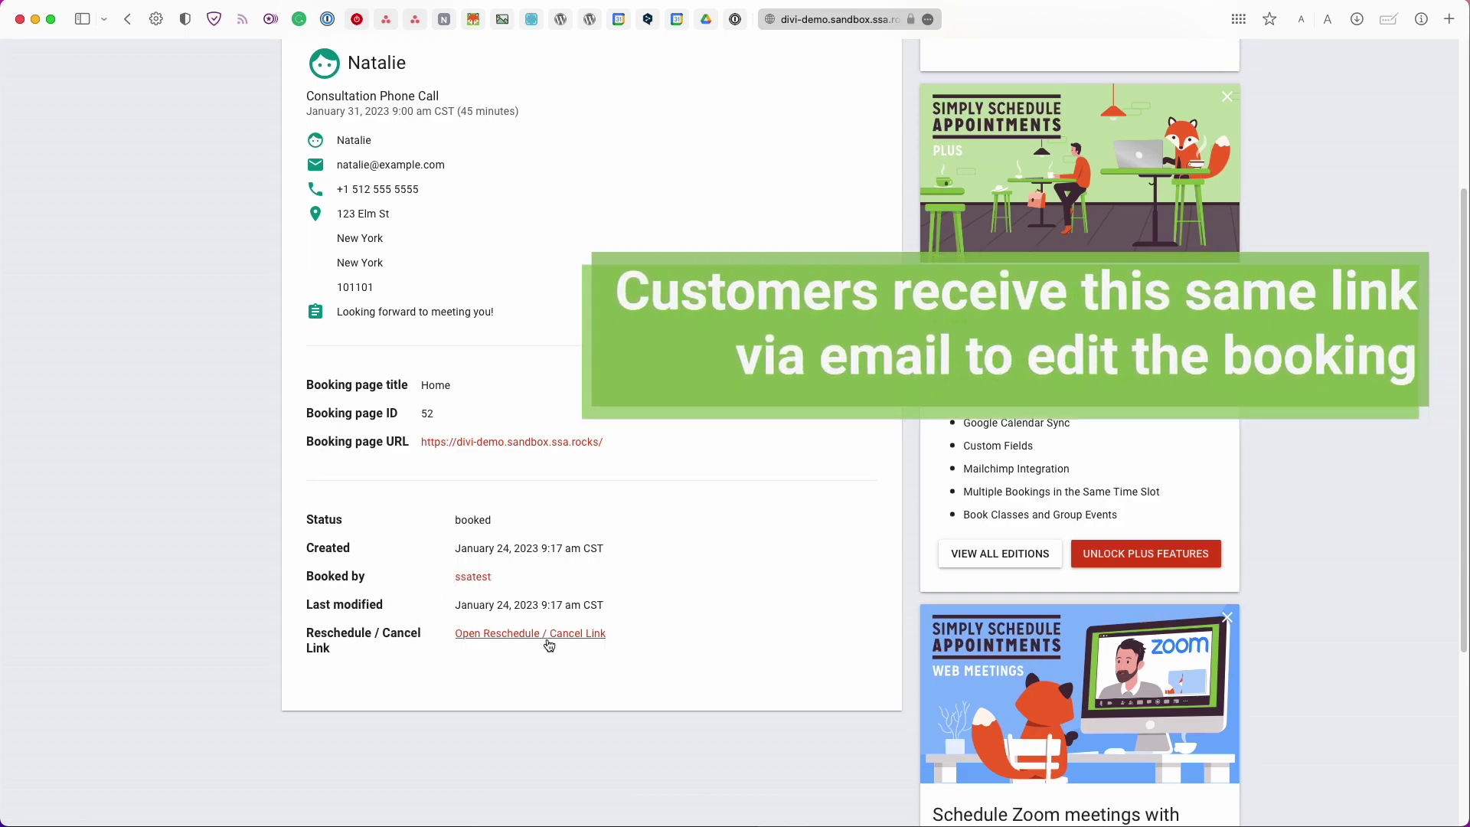
scroll(653, 646, up, 5)
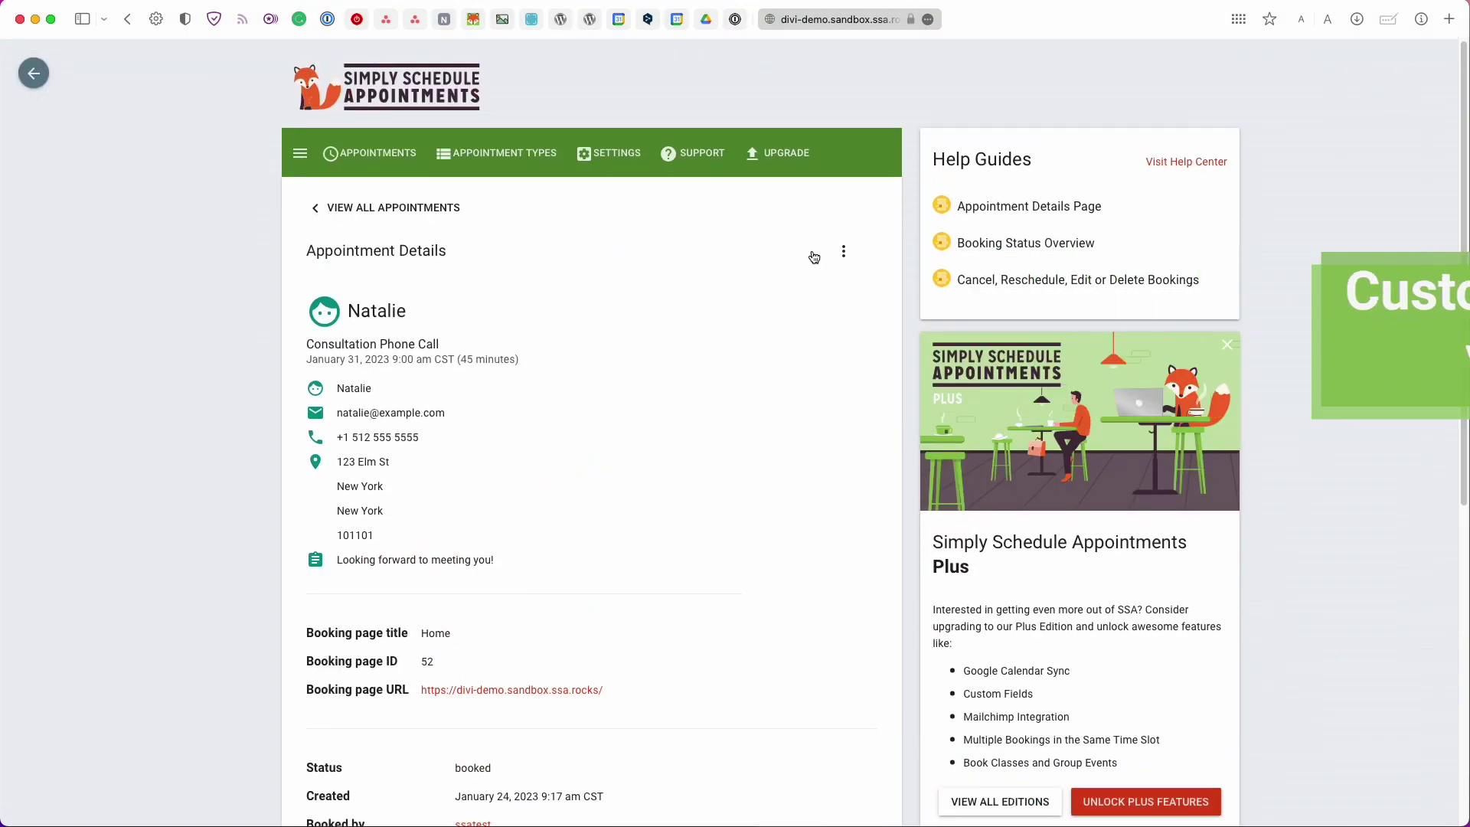
Open the booking as the customer and shorten the customer's name
click(843, 251)
click(819, 288)
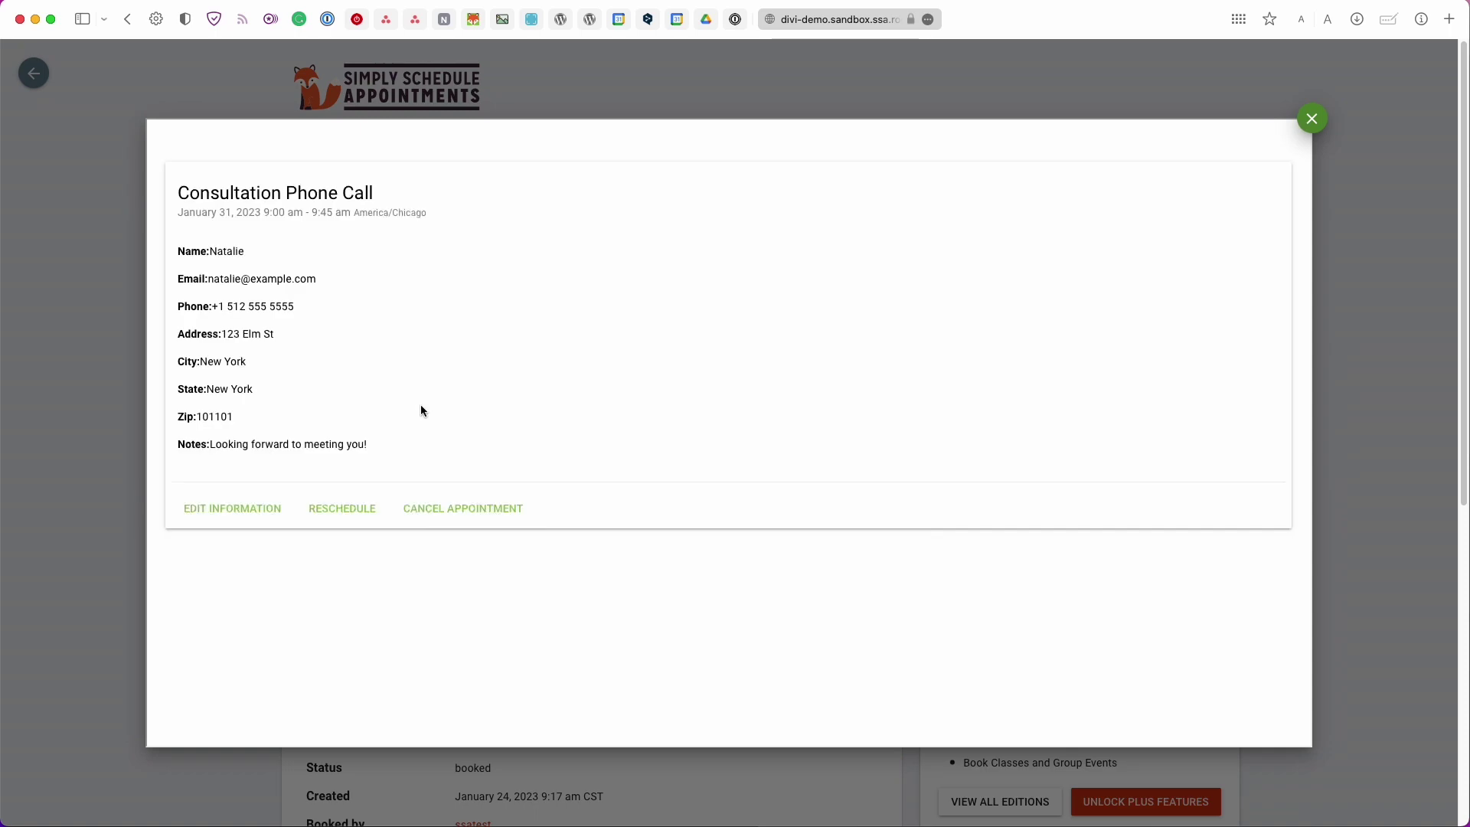
click(229, 512)
click(498, 265)
key(BackSpace)
key(BackSpace)
key(Return)
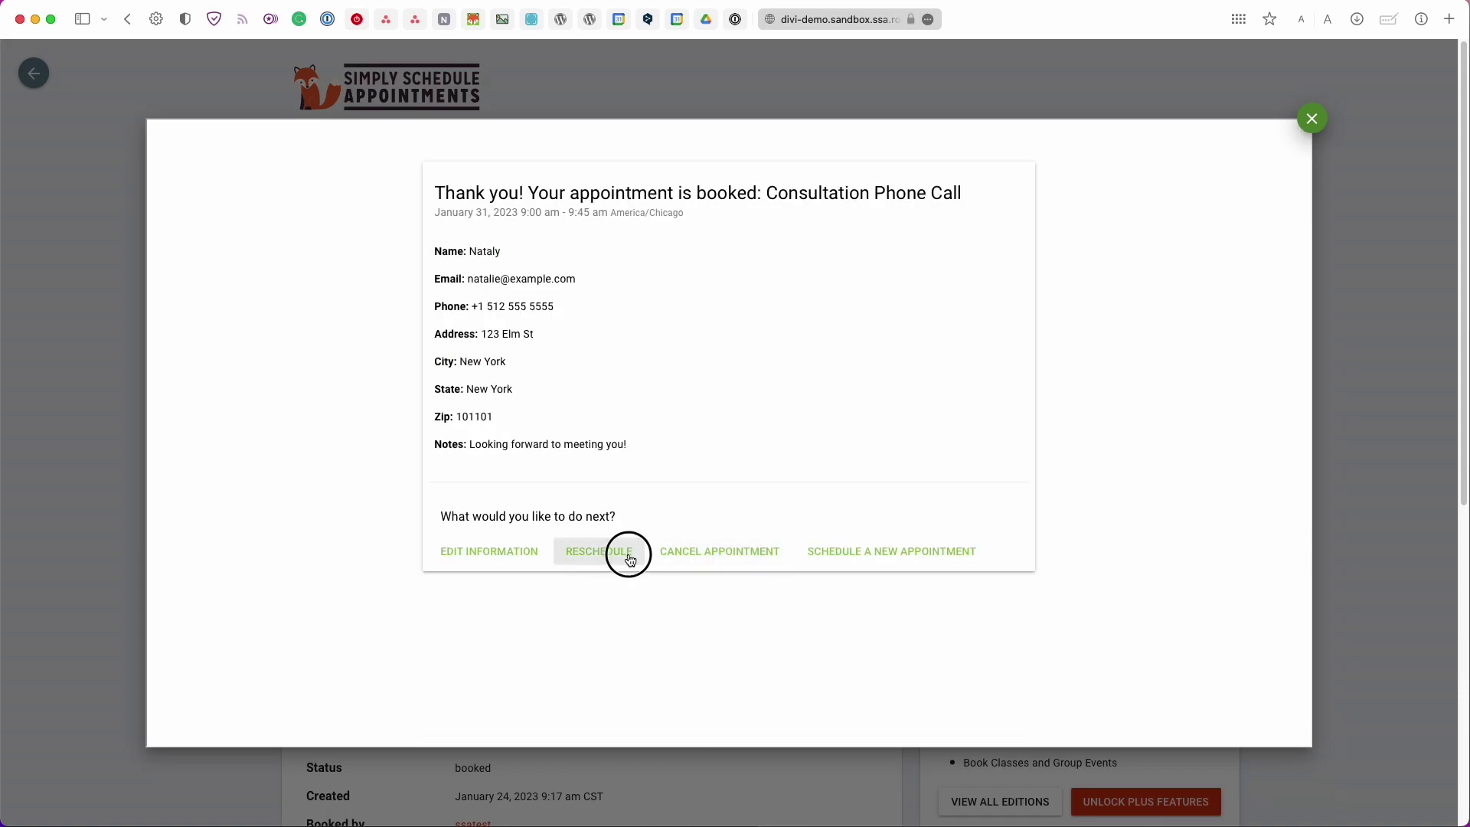
Reschedule the booking to January 26, 2023 at 2:00 pm and close the window
click(627, 557)
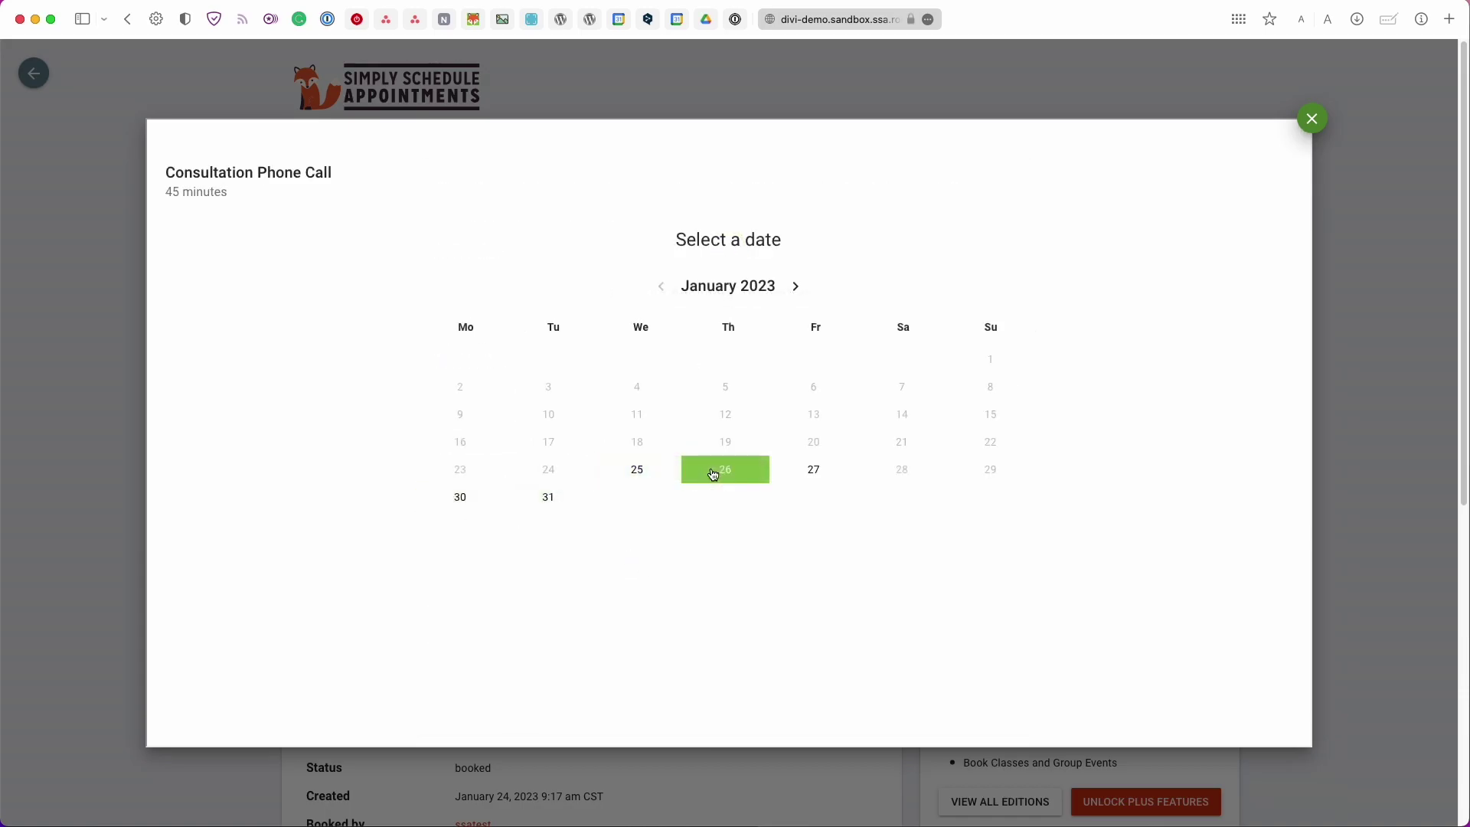
click(716, 469)
click(888, 458)
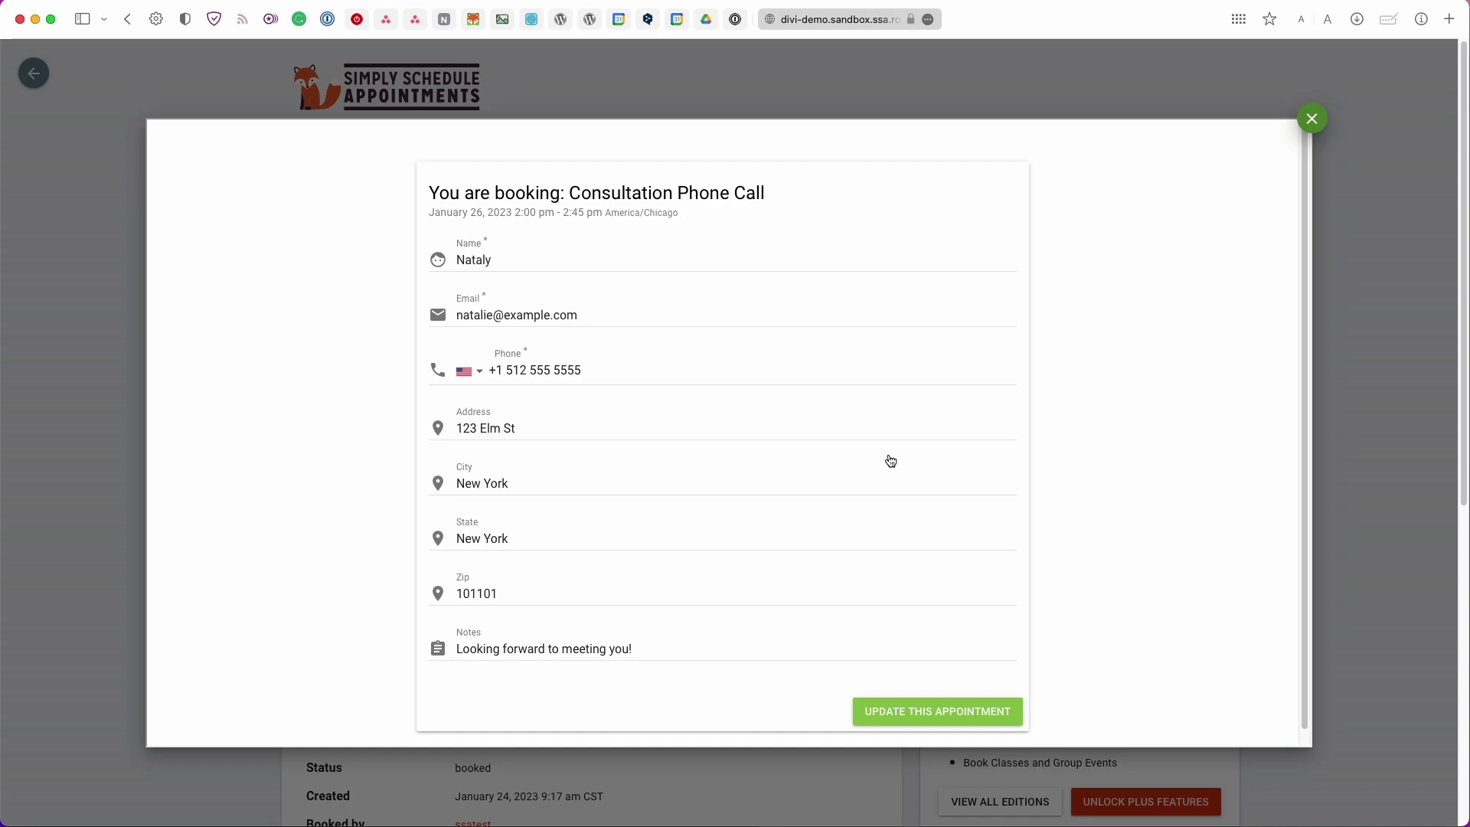
click(922, 716)
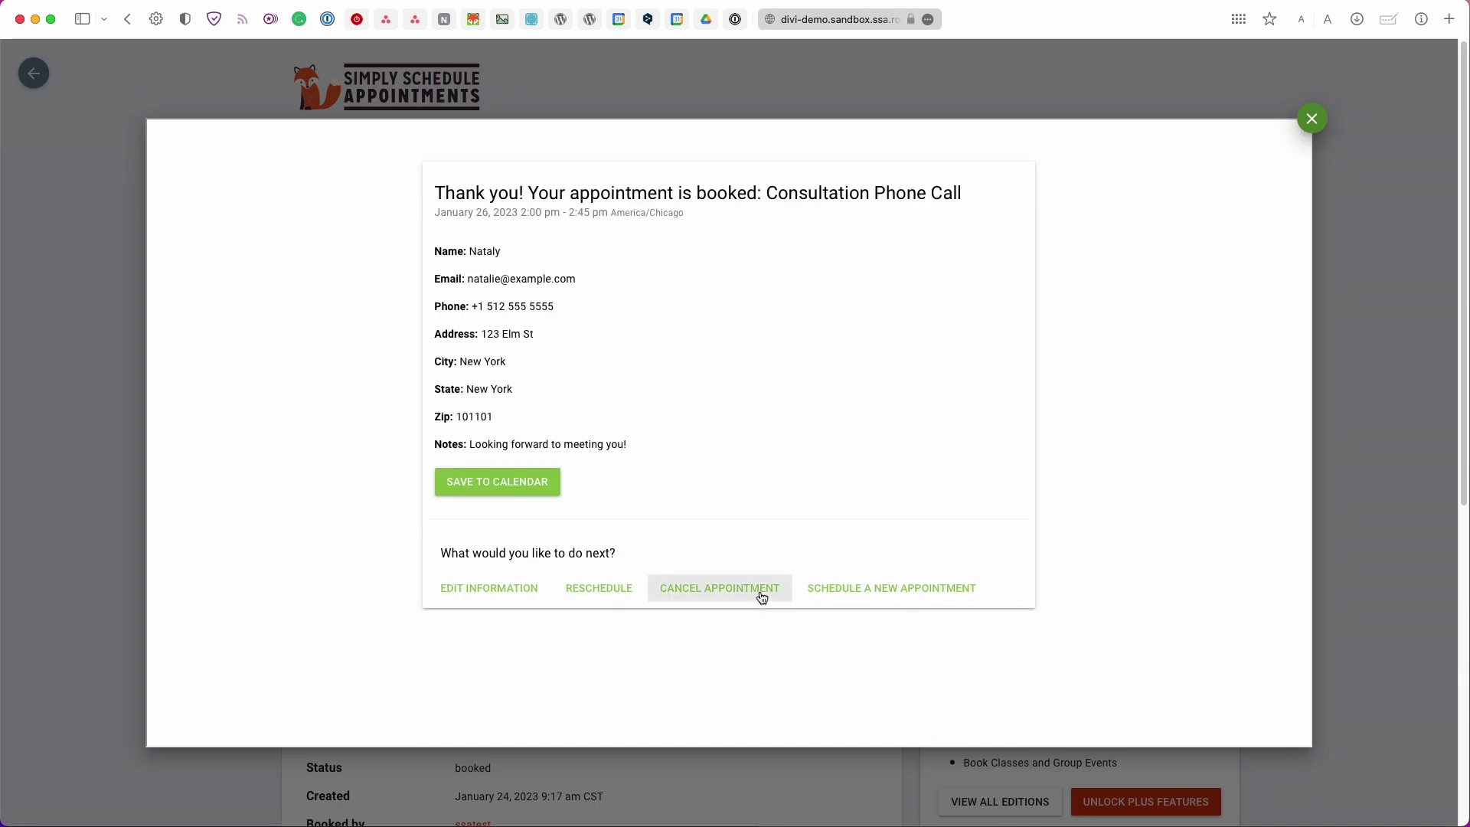
click(1311, 121)
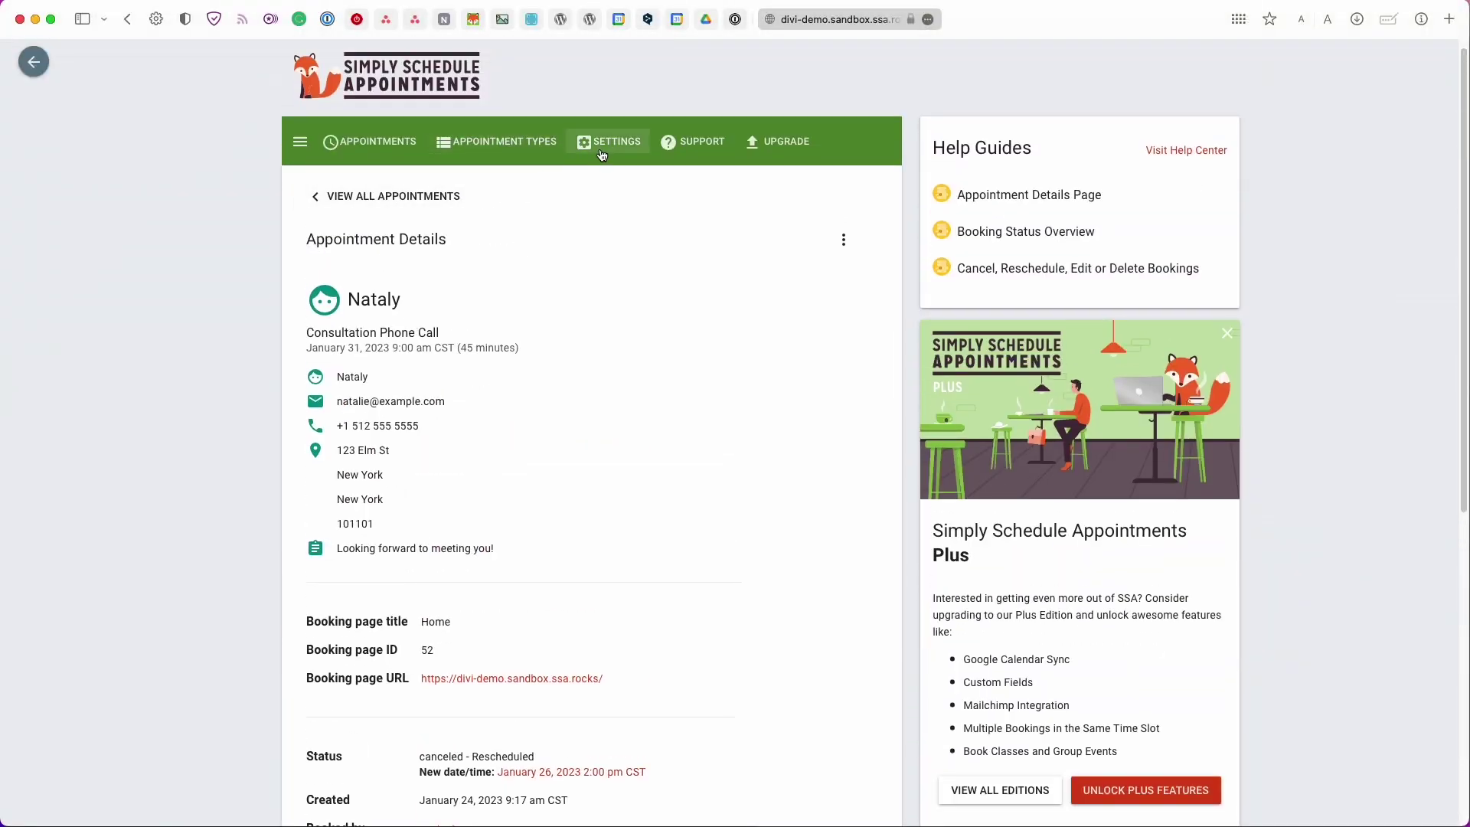
Open the Notifications settings and edit the Email (Customer) Appointment Booked notification
click(601, 148)
click(544, 467)
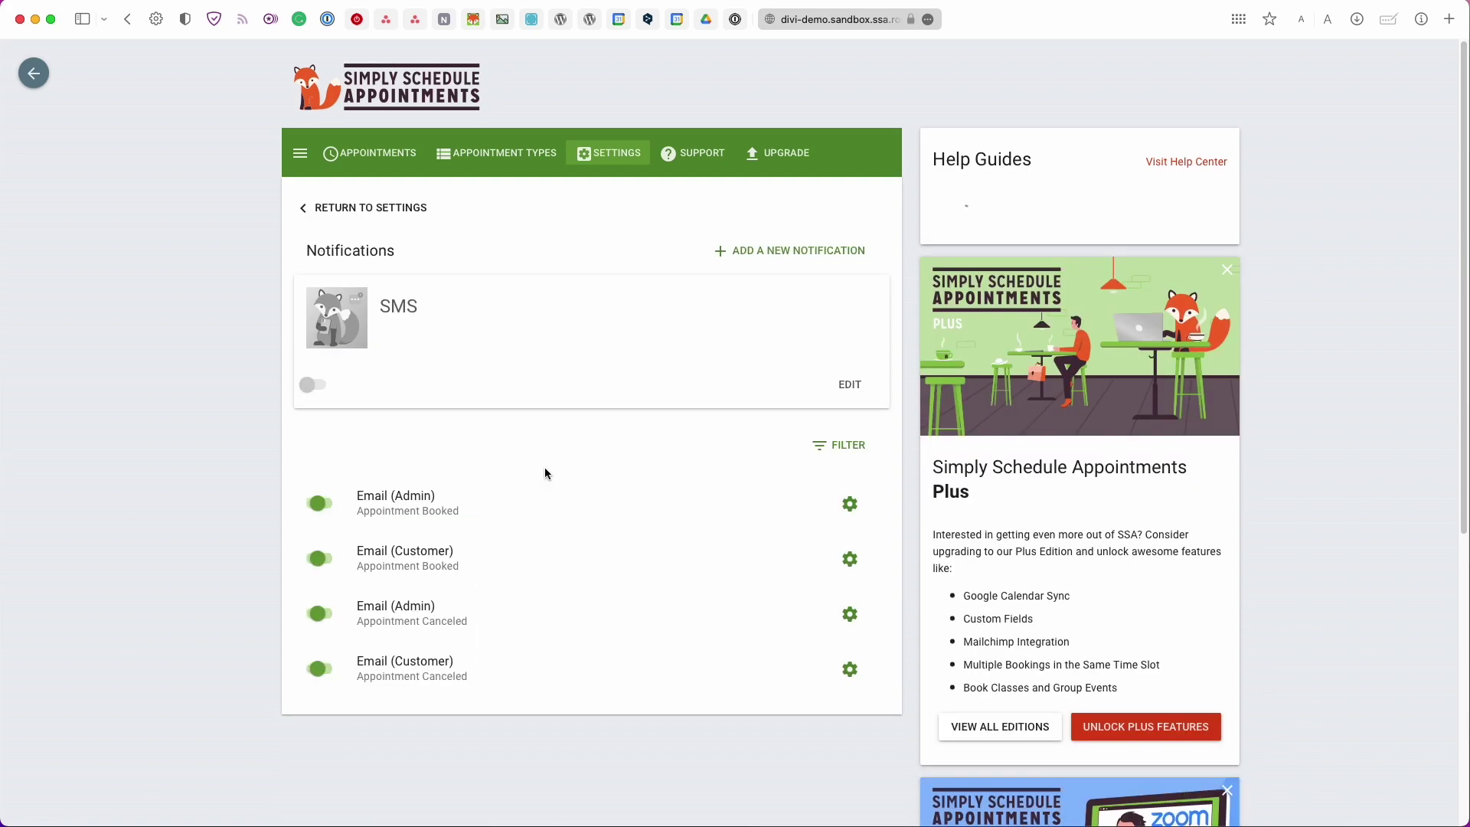
scroll(546, 472, down, 1)
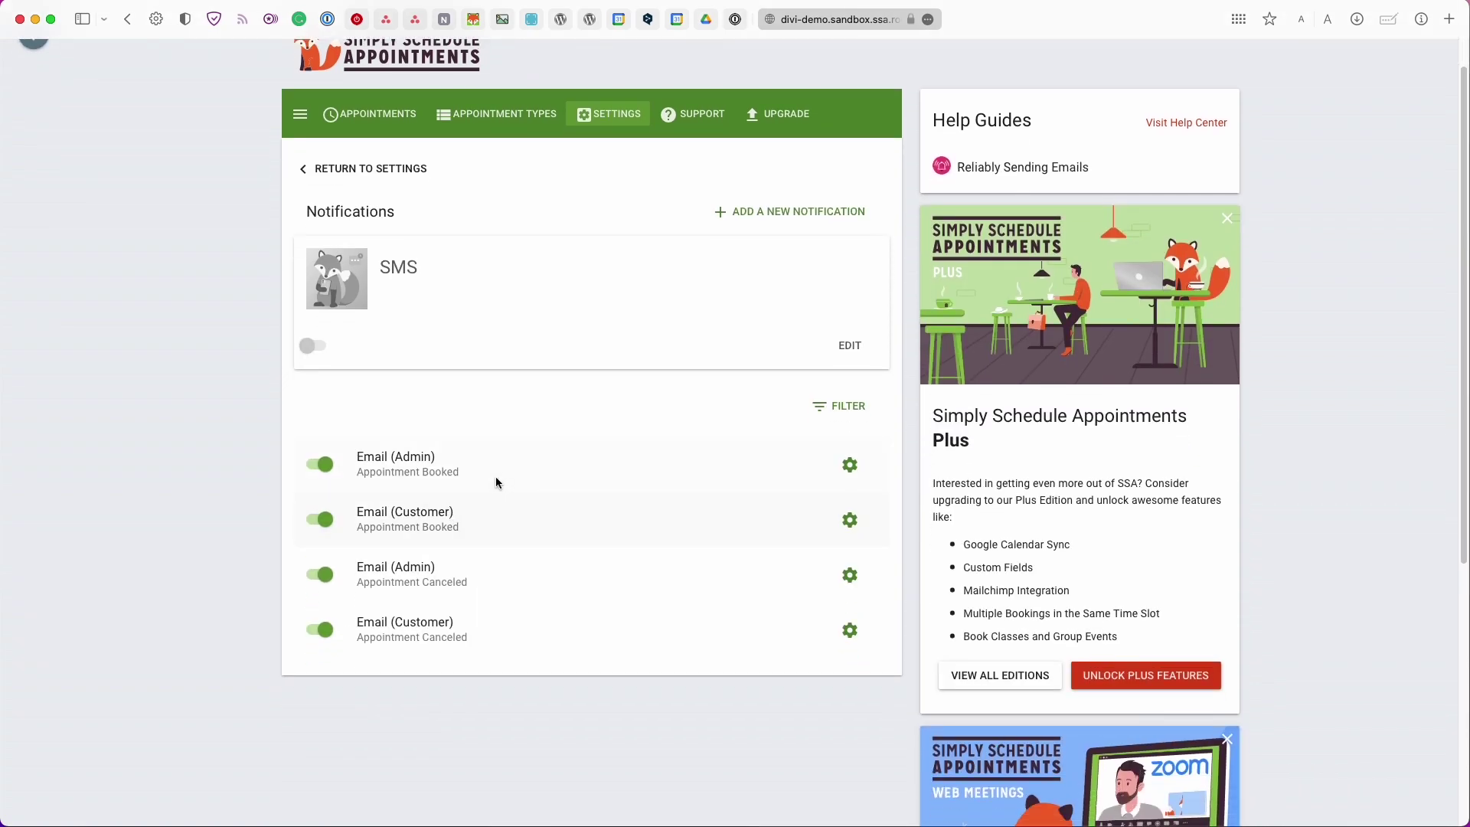
click(456, 524)
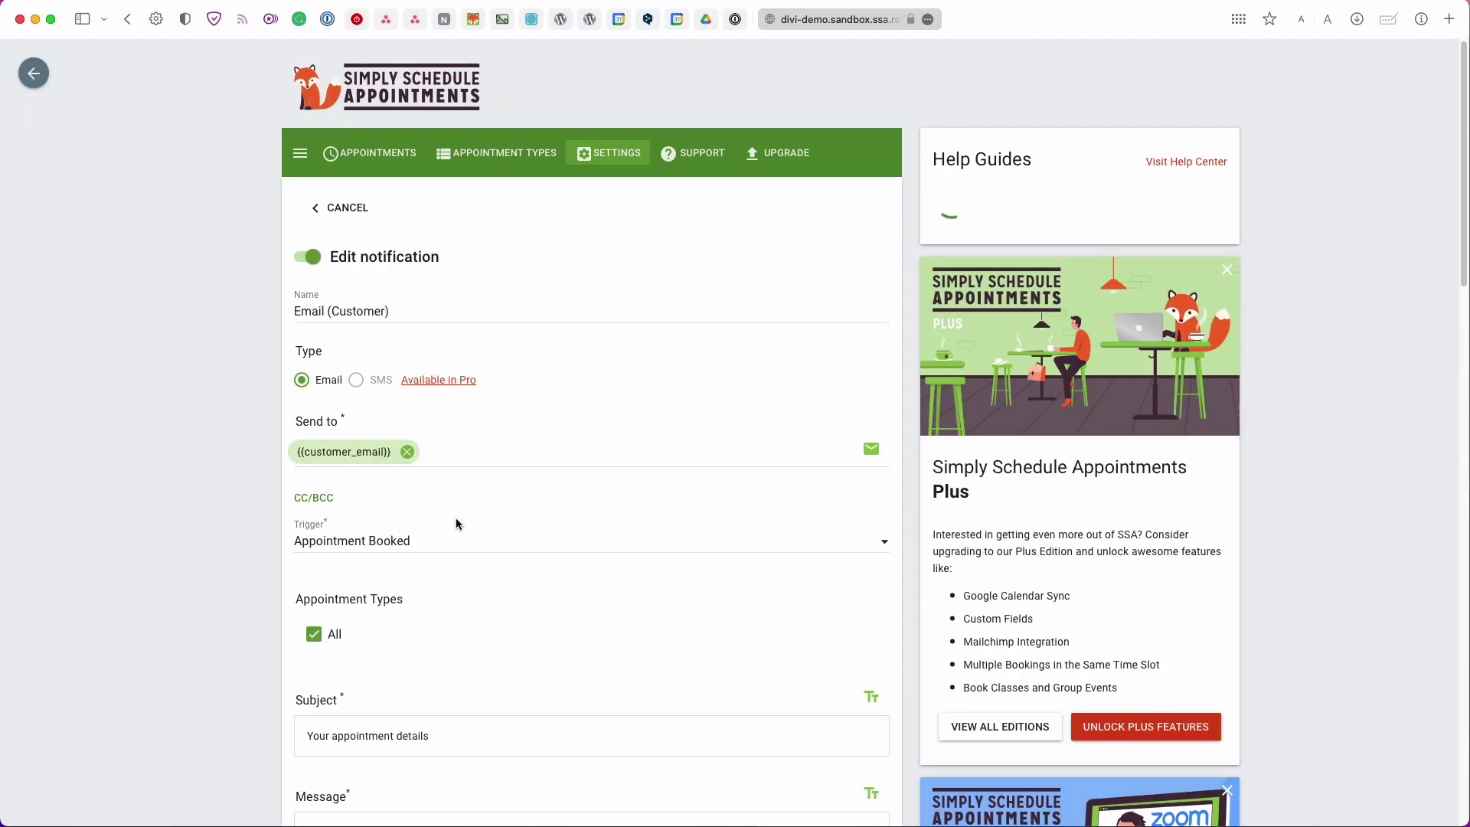
scroll(457, 523, down, 2)
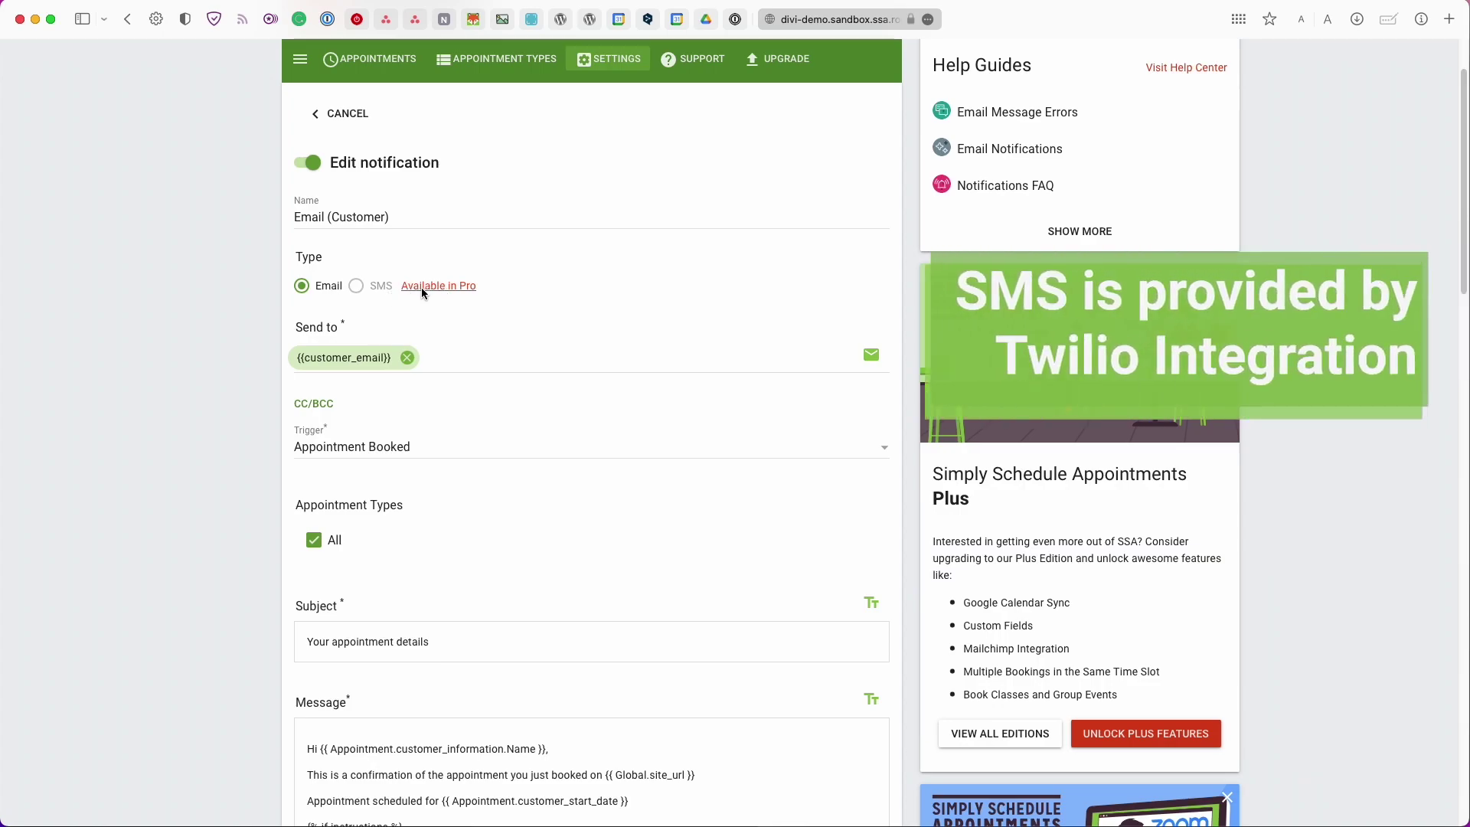
scroll(446, 319, down, 1)
Add an extra recipient e-mail address to the Send to field alongside {{customer_email}}
click(529, 332)
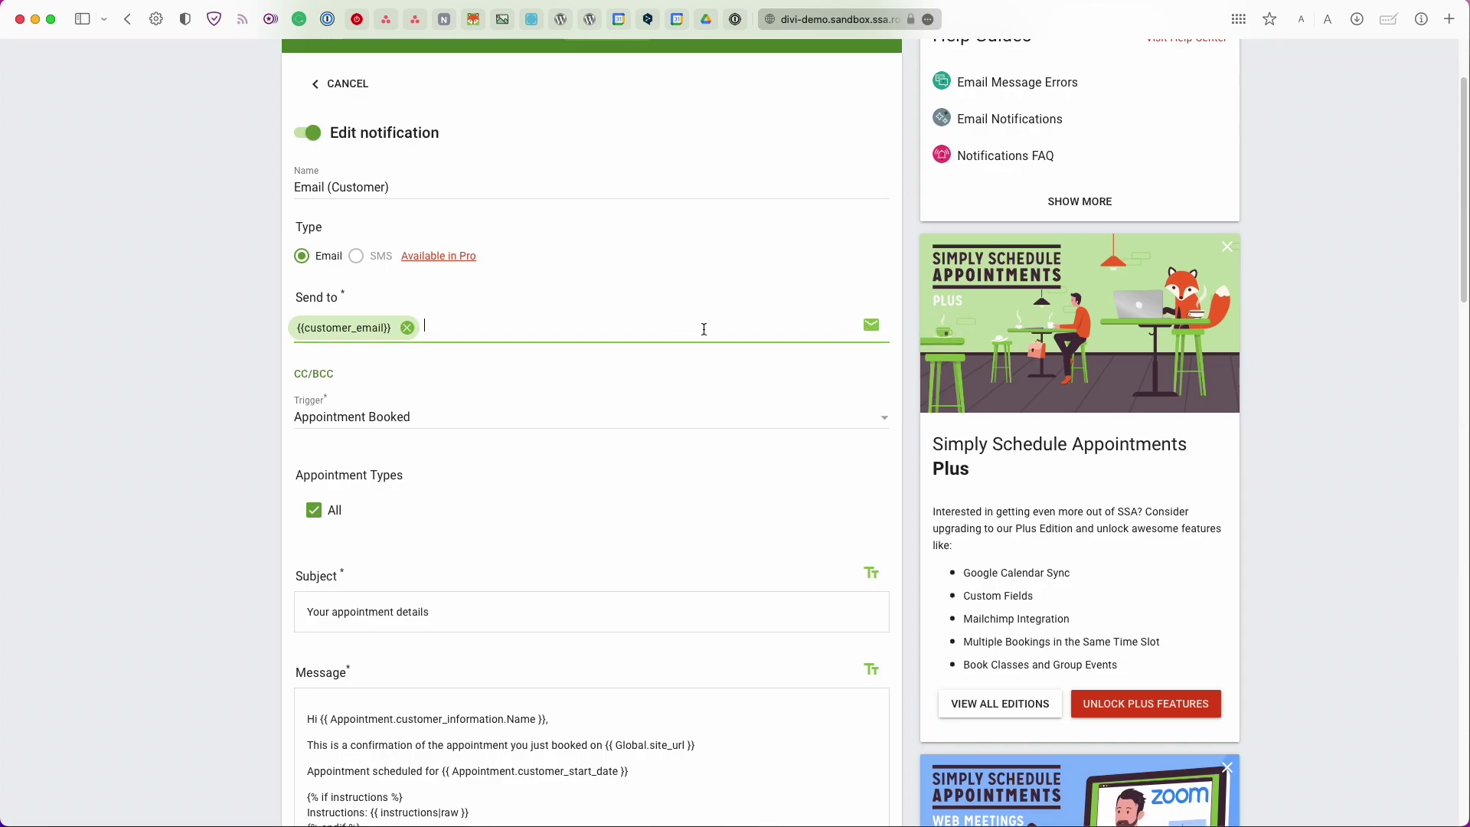
text(youremail@example.com)
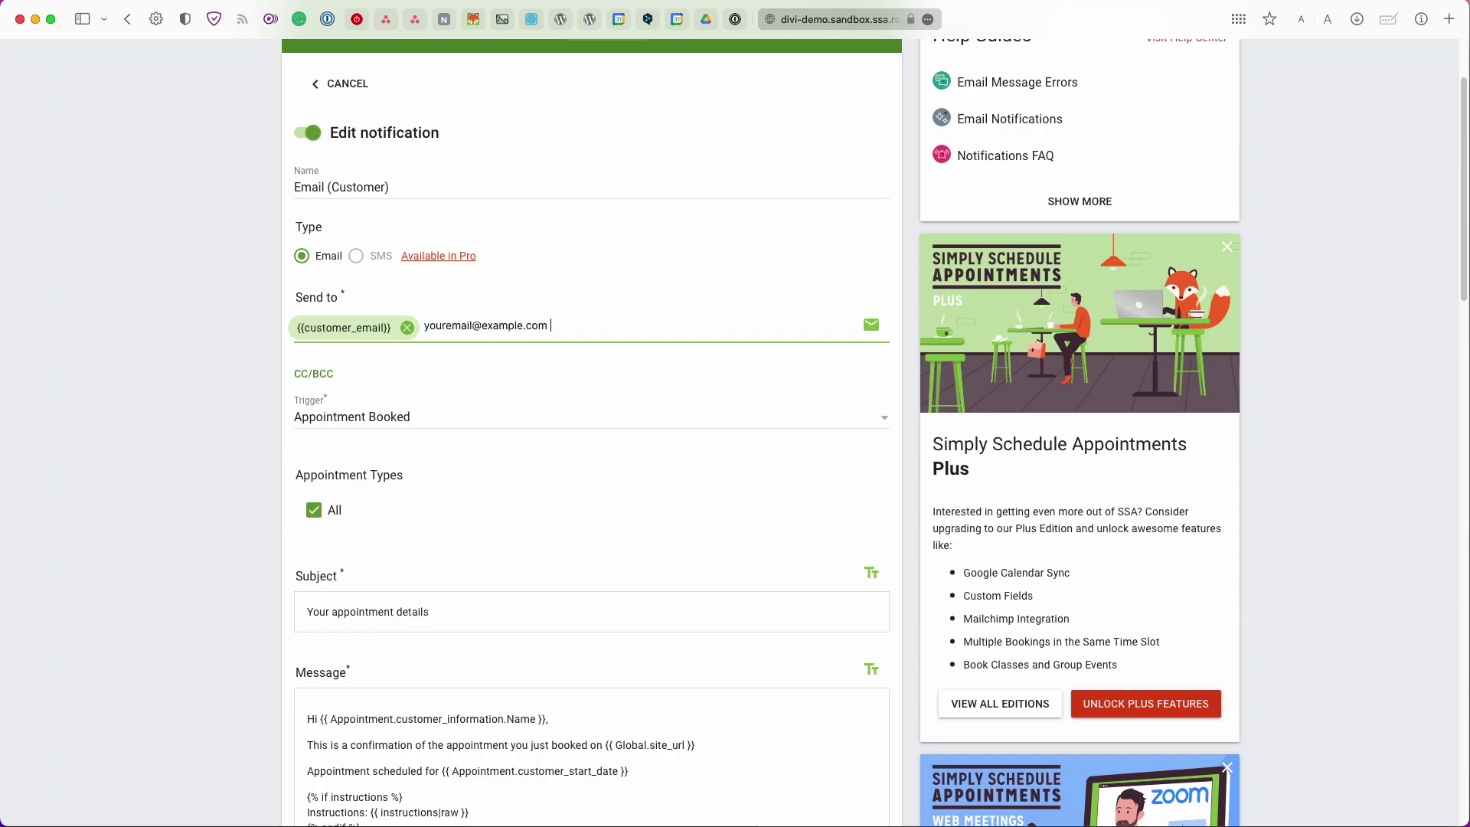
key(Return)
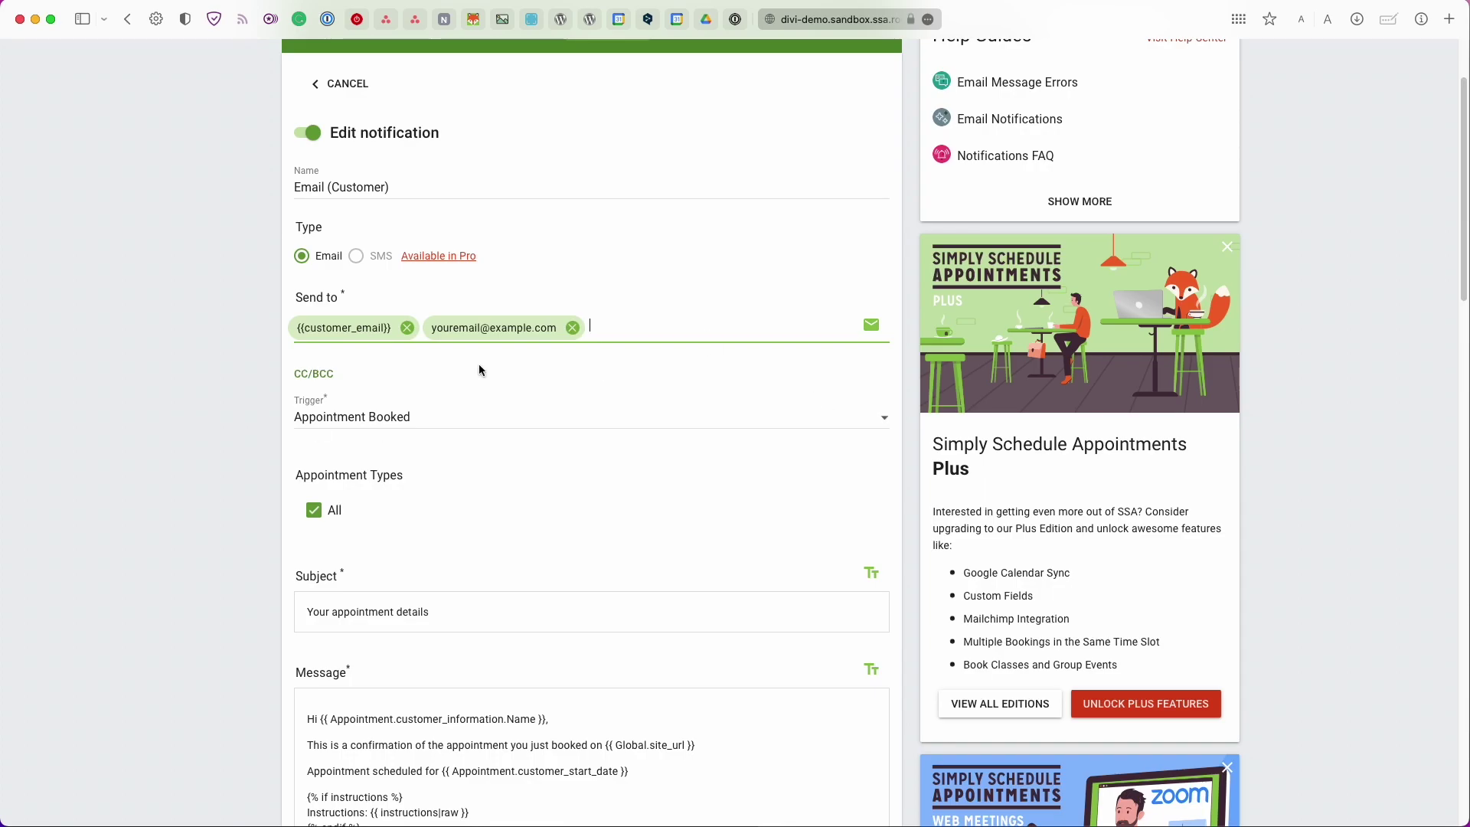
Check the Cc/Bcc fields and keep Appointment Booked as the notification trigger
scroll(459, 400, down, 1)
click(320, 335)
click(320, 334)
click(356, 375)
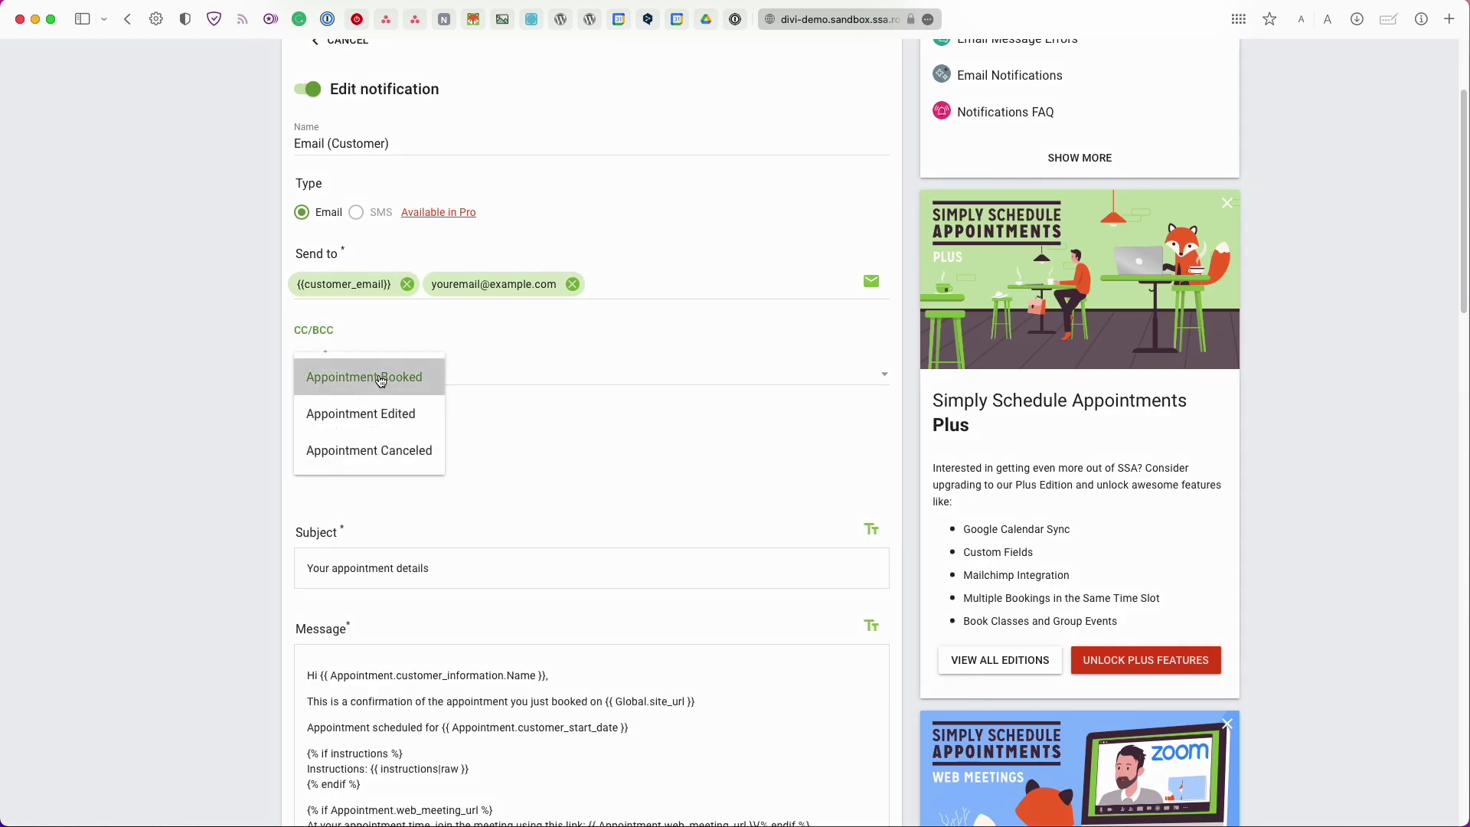
click(359, 377)
scroll(355, 316, down, 3)
Apply the notification to All appointment types, then move to the Subject field
click(331, 293)
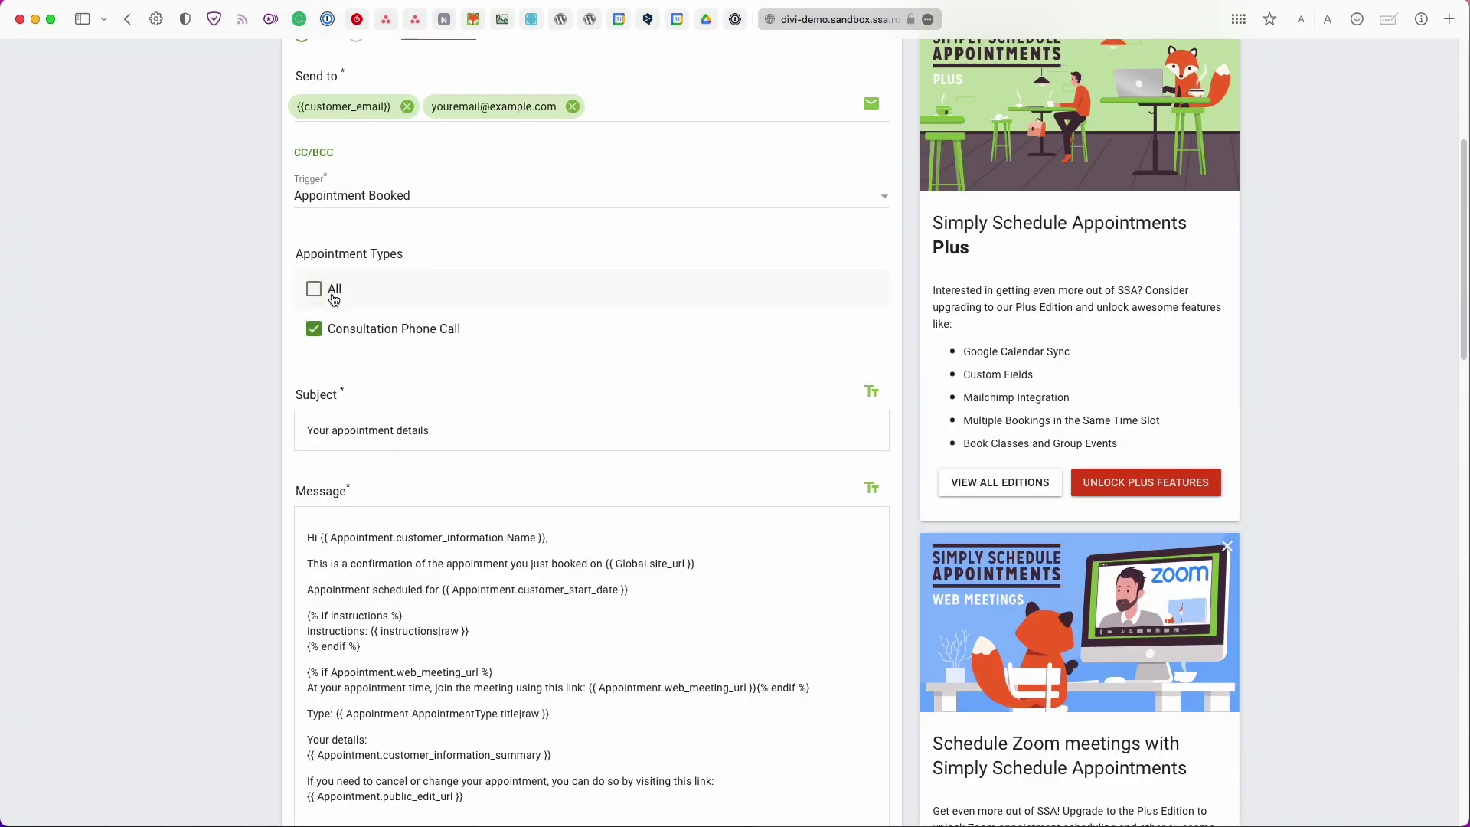
scroll(372, 349, up, 4)
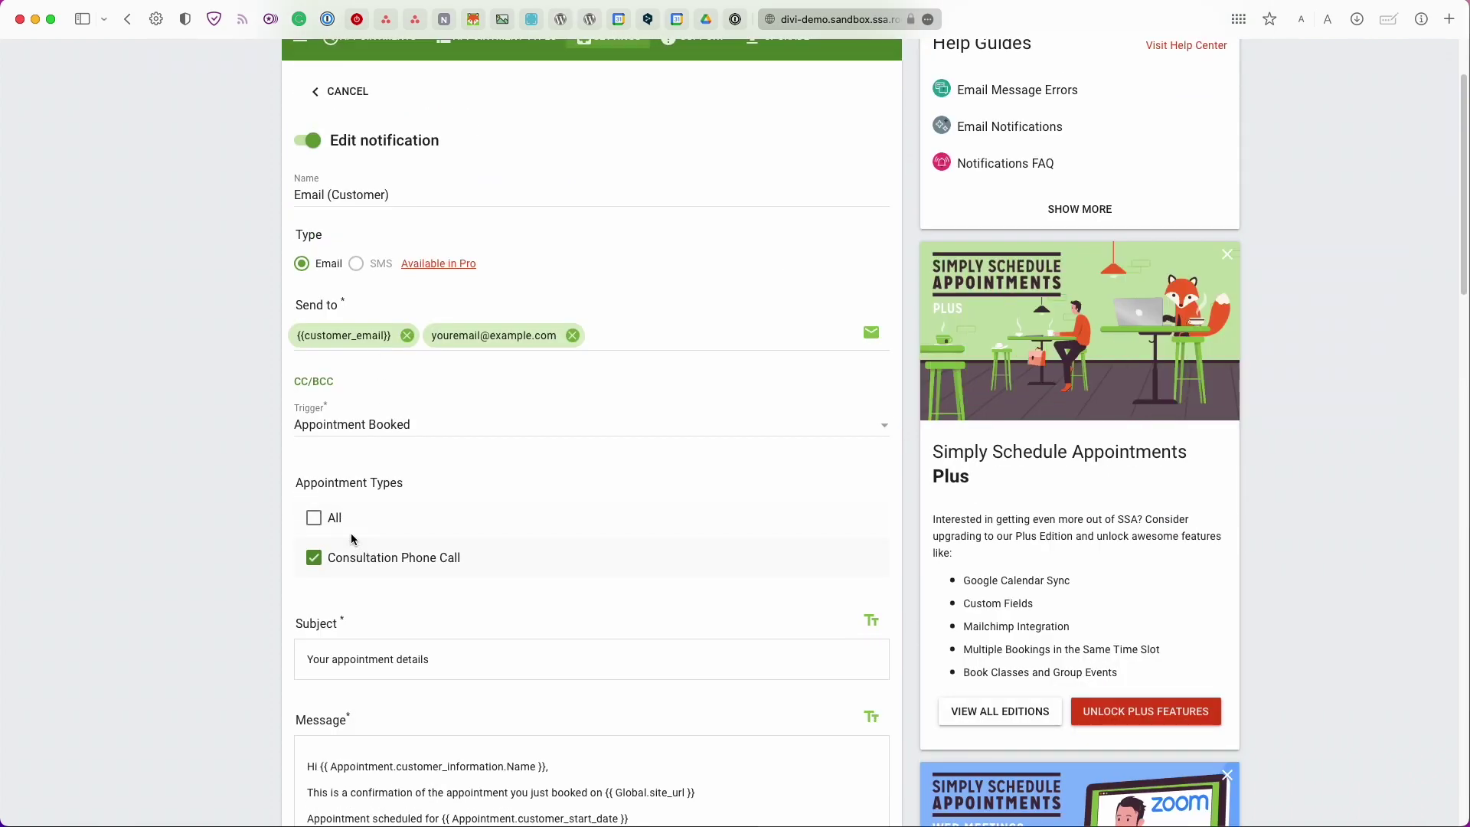
click(328, 522)
scroll(328, 522, down, 4)
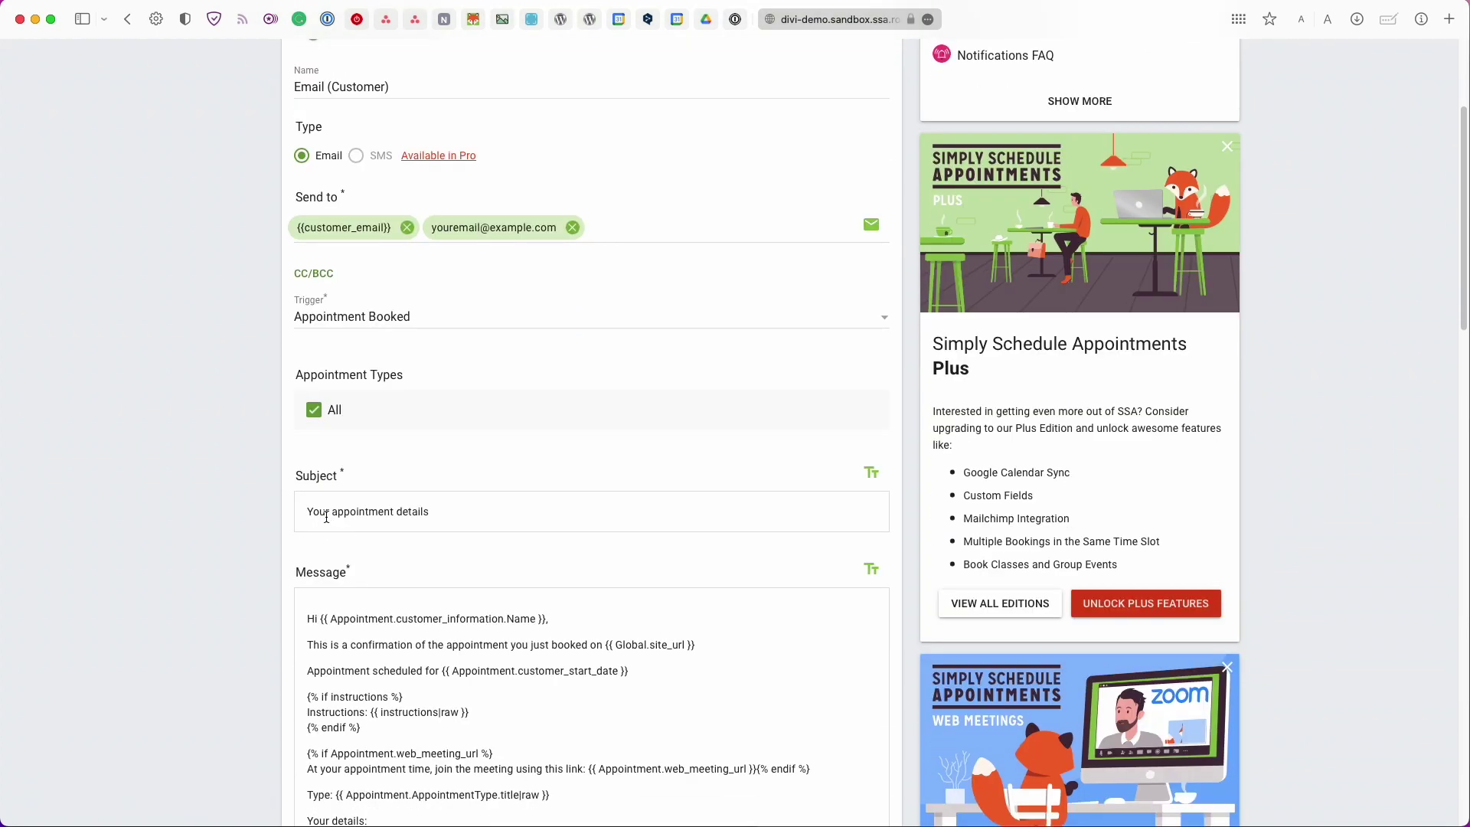
click(368, 470)
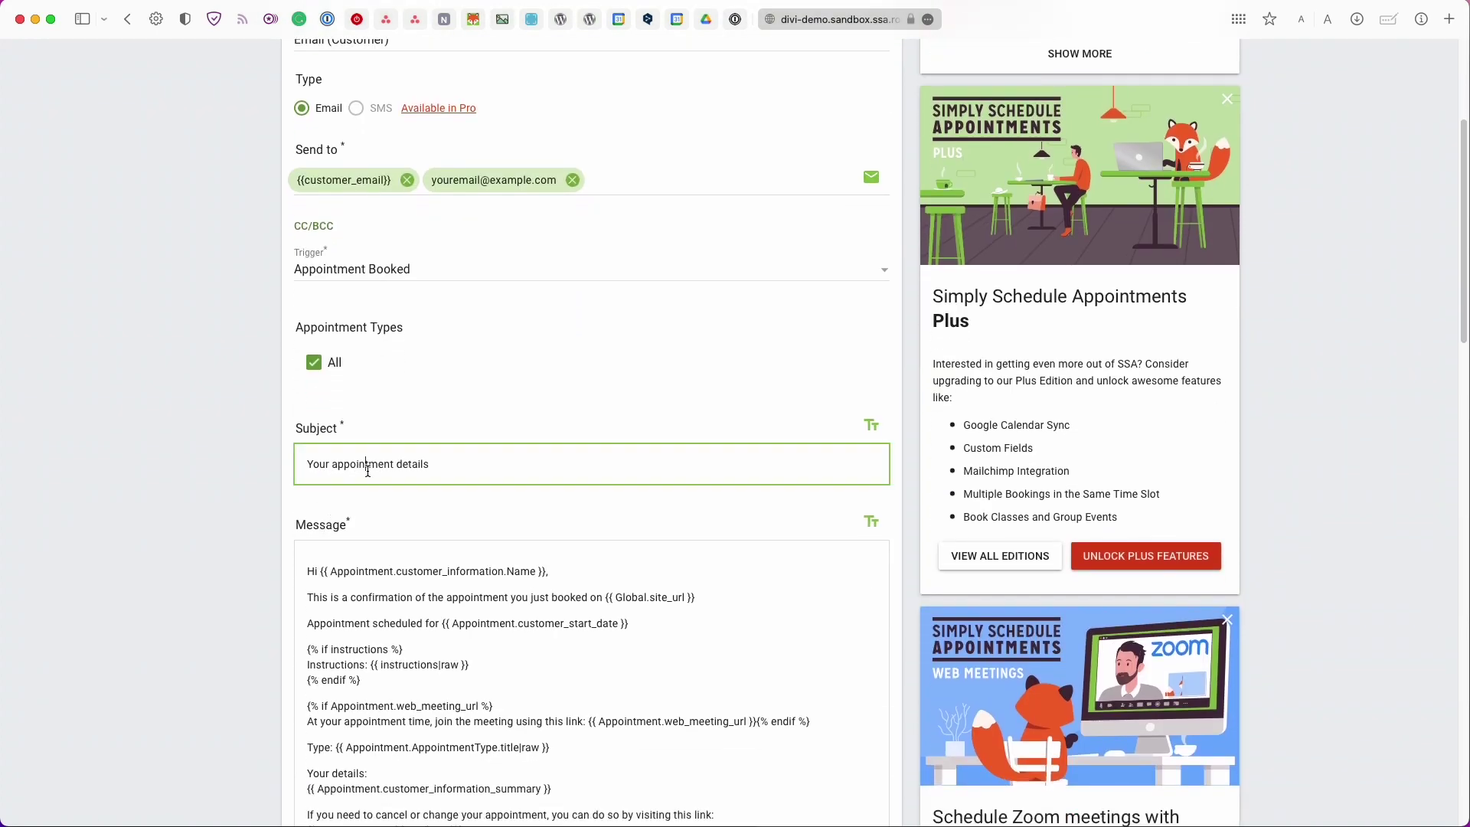
scroll(367, 470, down, 5)
scroll(367, 471, down, 5)
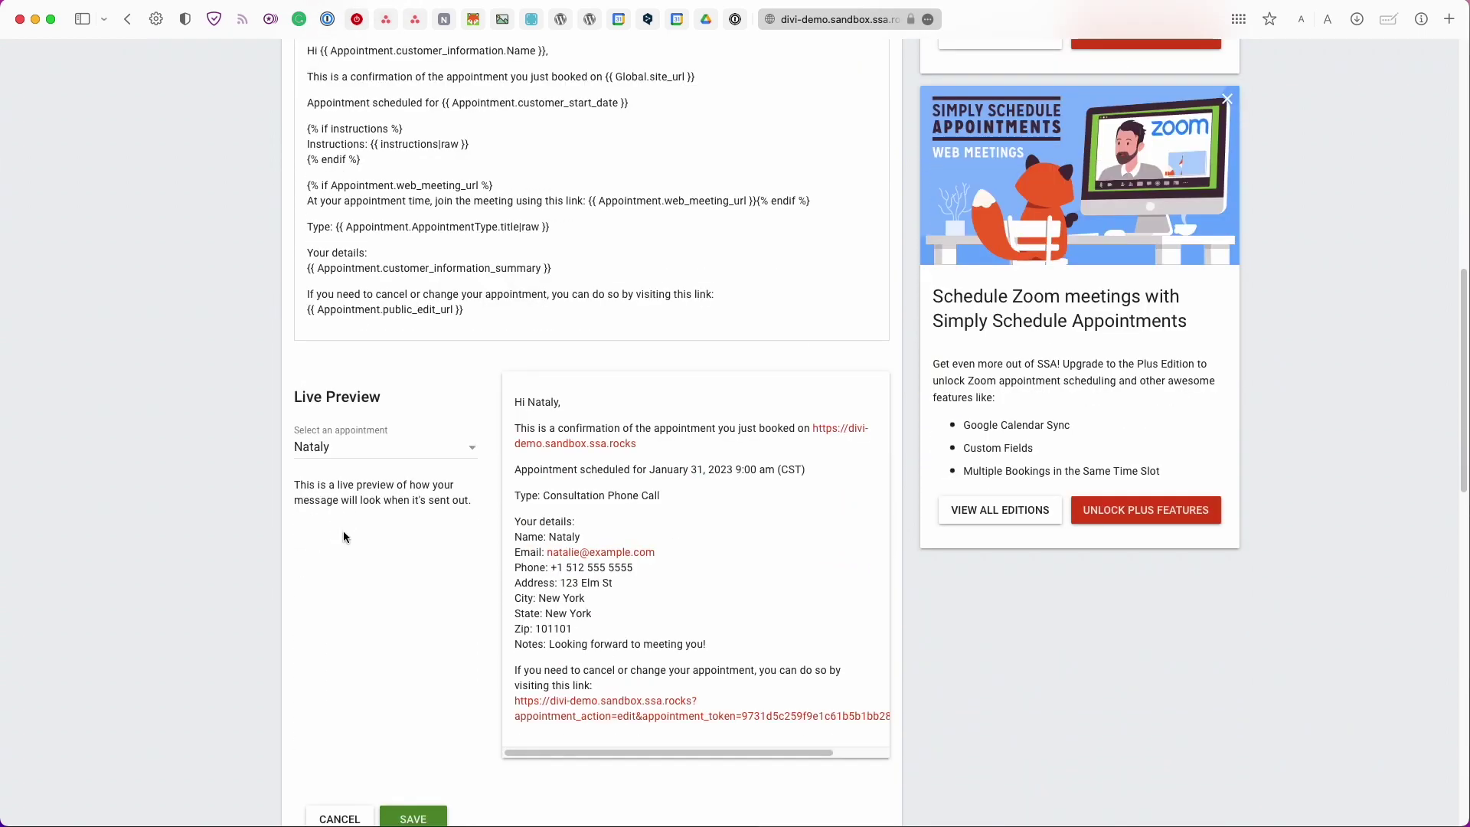
Preview the customer email notification using the first booked appointment
scroll(332, 403, down, 1)
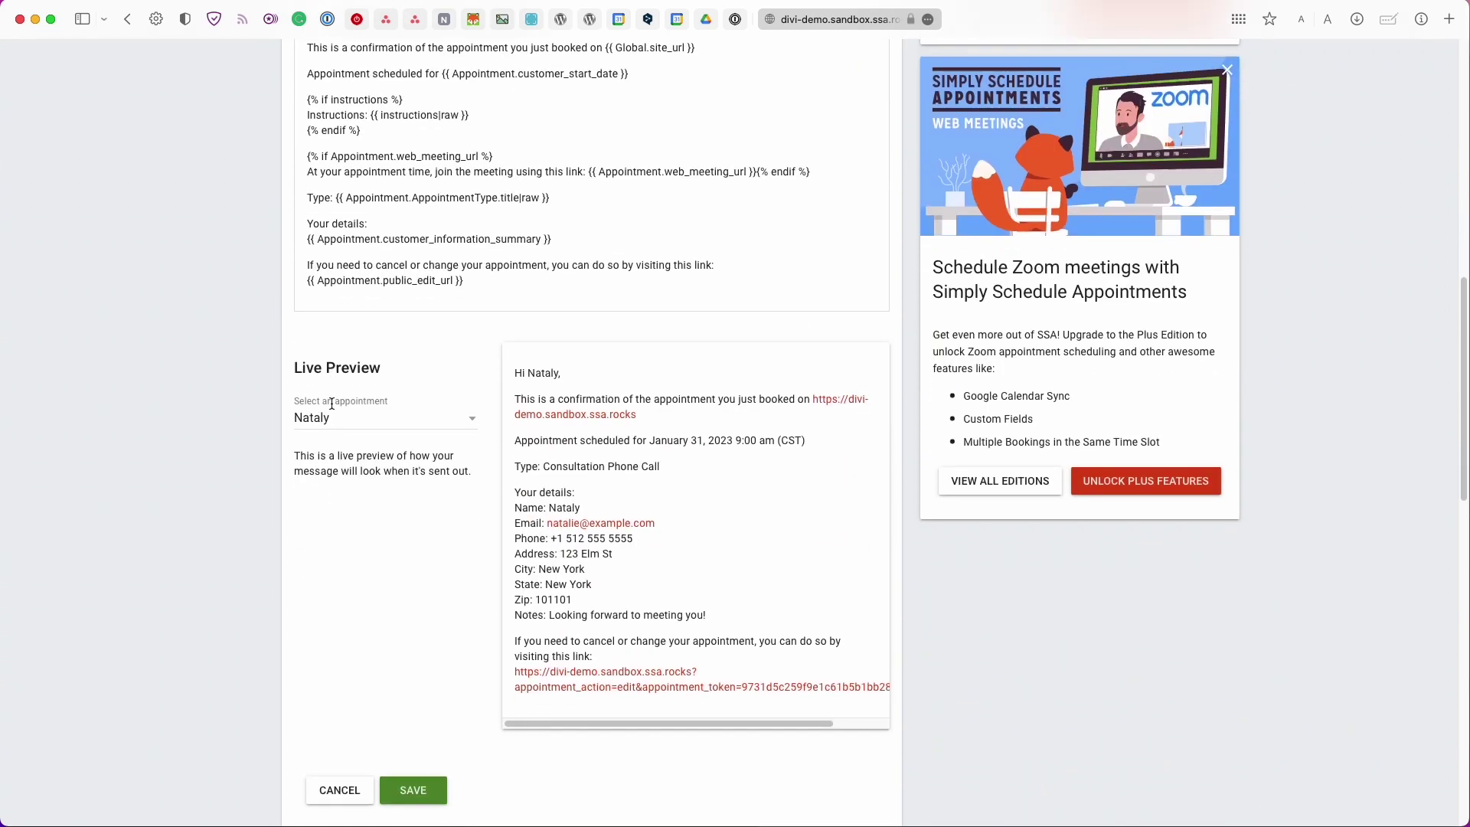
click(341, 414)
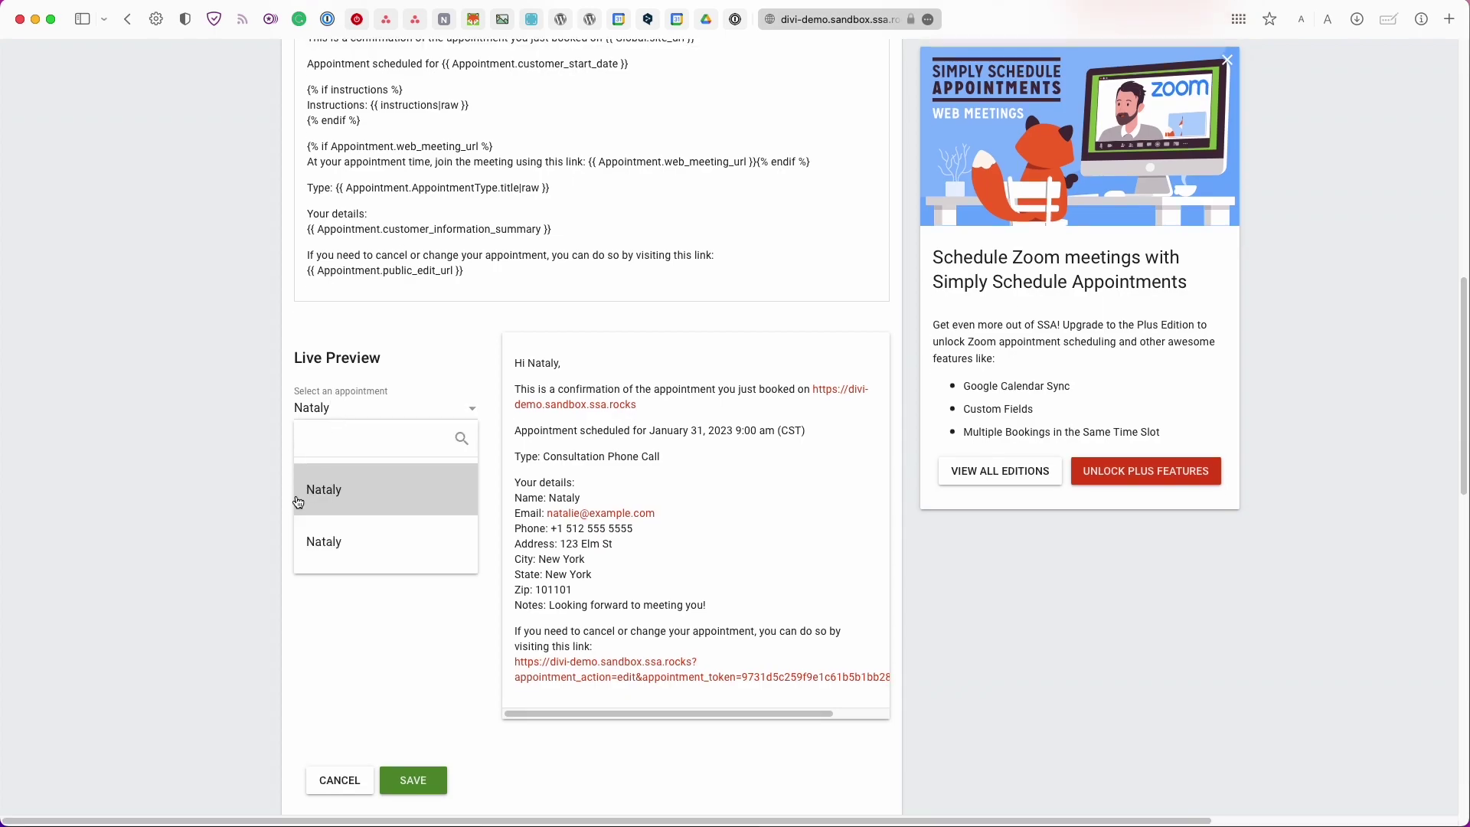
click(365, 496)
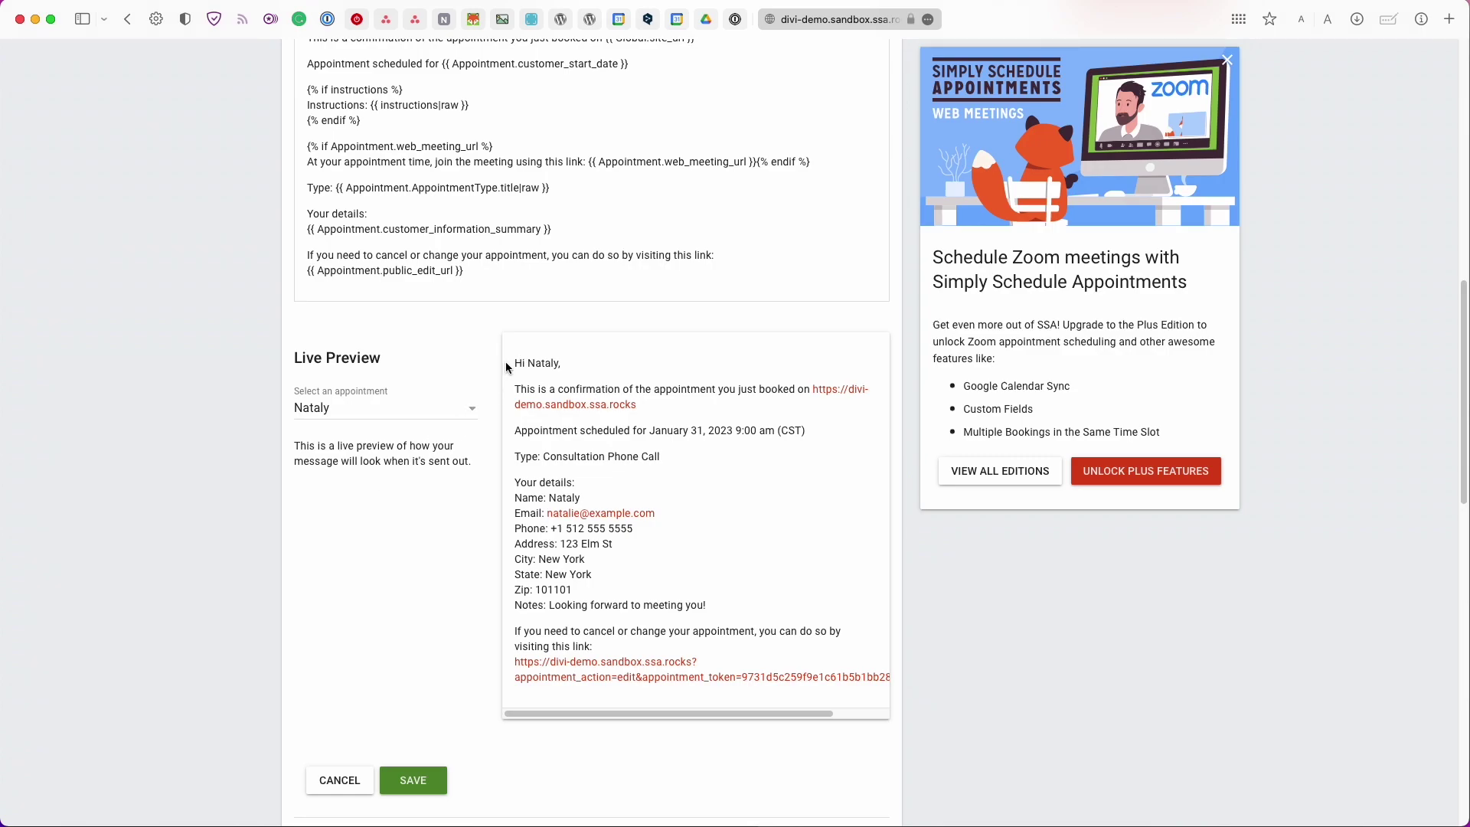
Inspect the preview's customer name placeholder and open the appointment's edit link in a new tab
scroll(640, 454, up, 3)
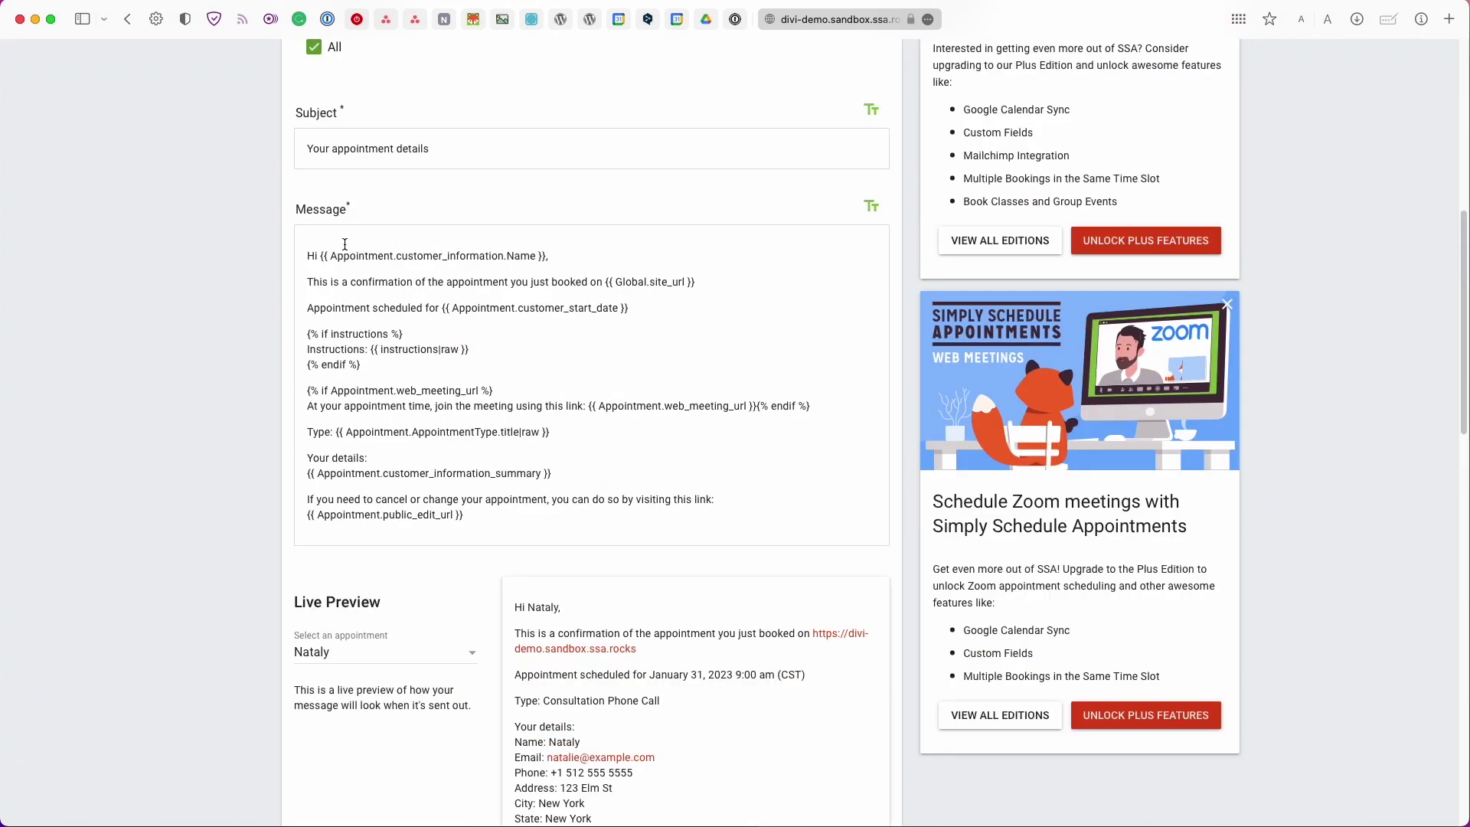
drag(318, 255, 545, 261)
scroll(545, 261, down, 3)
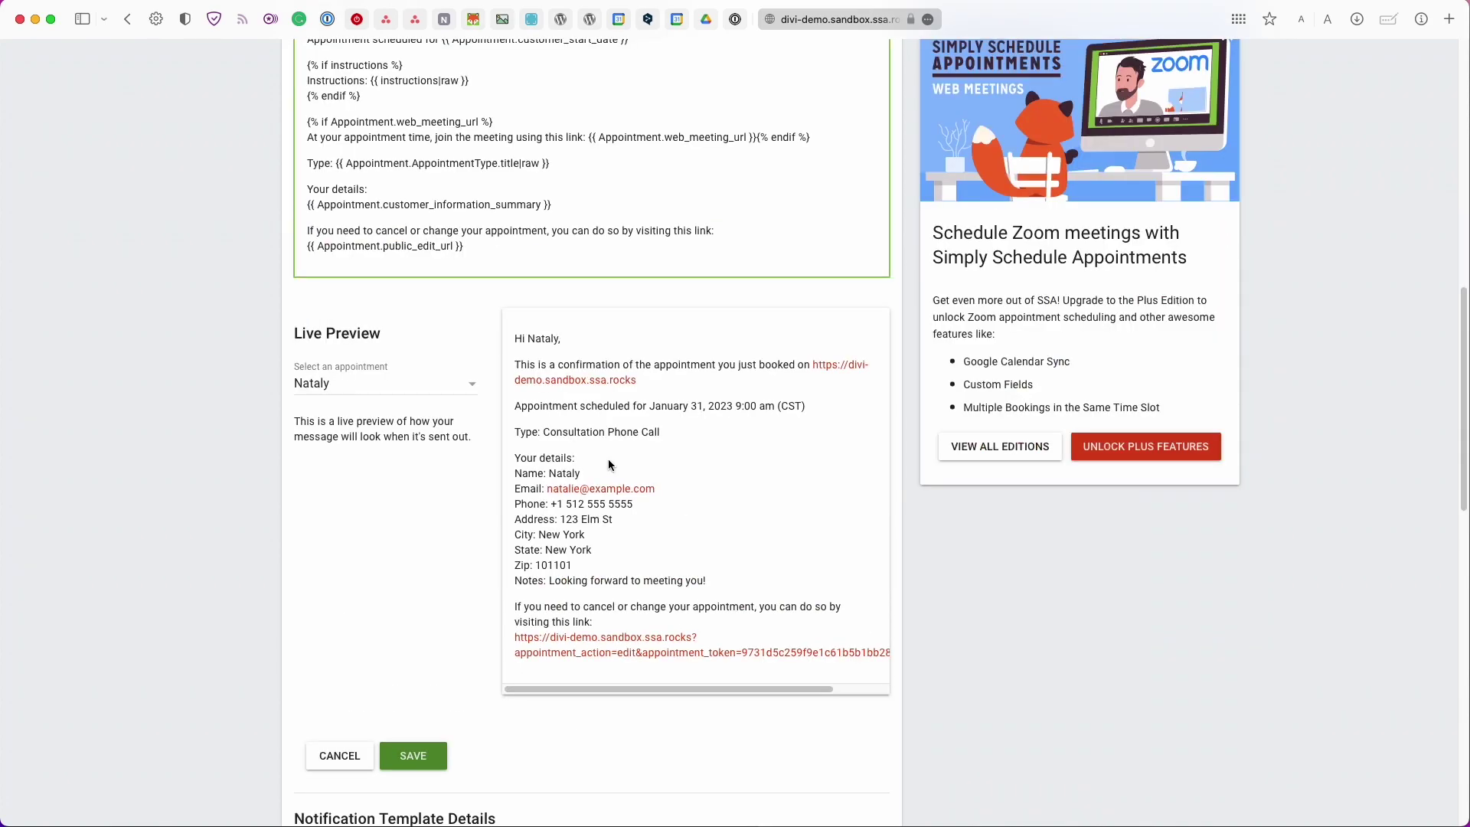
drag(536, 457, 546, 473)
click(521, 568)
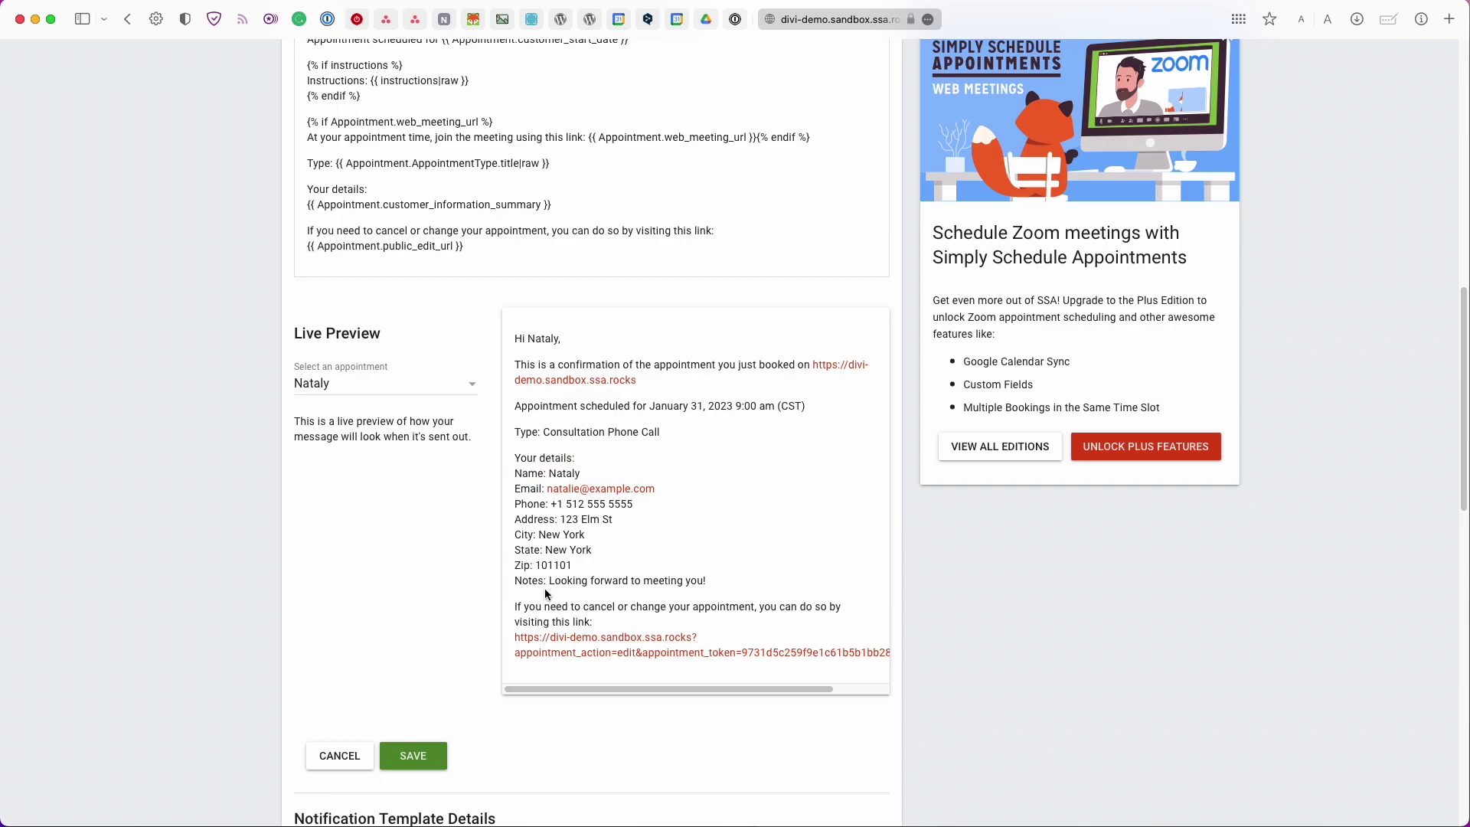
double_click(550, 605)
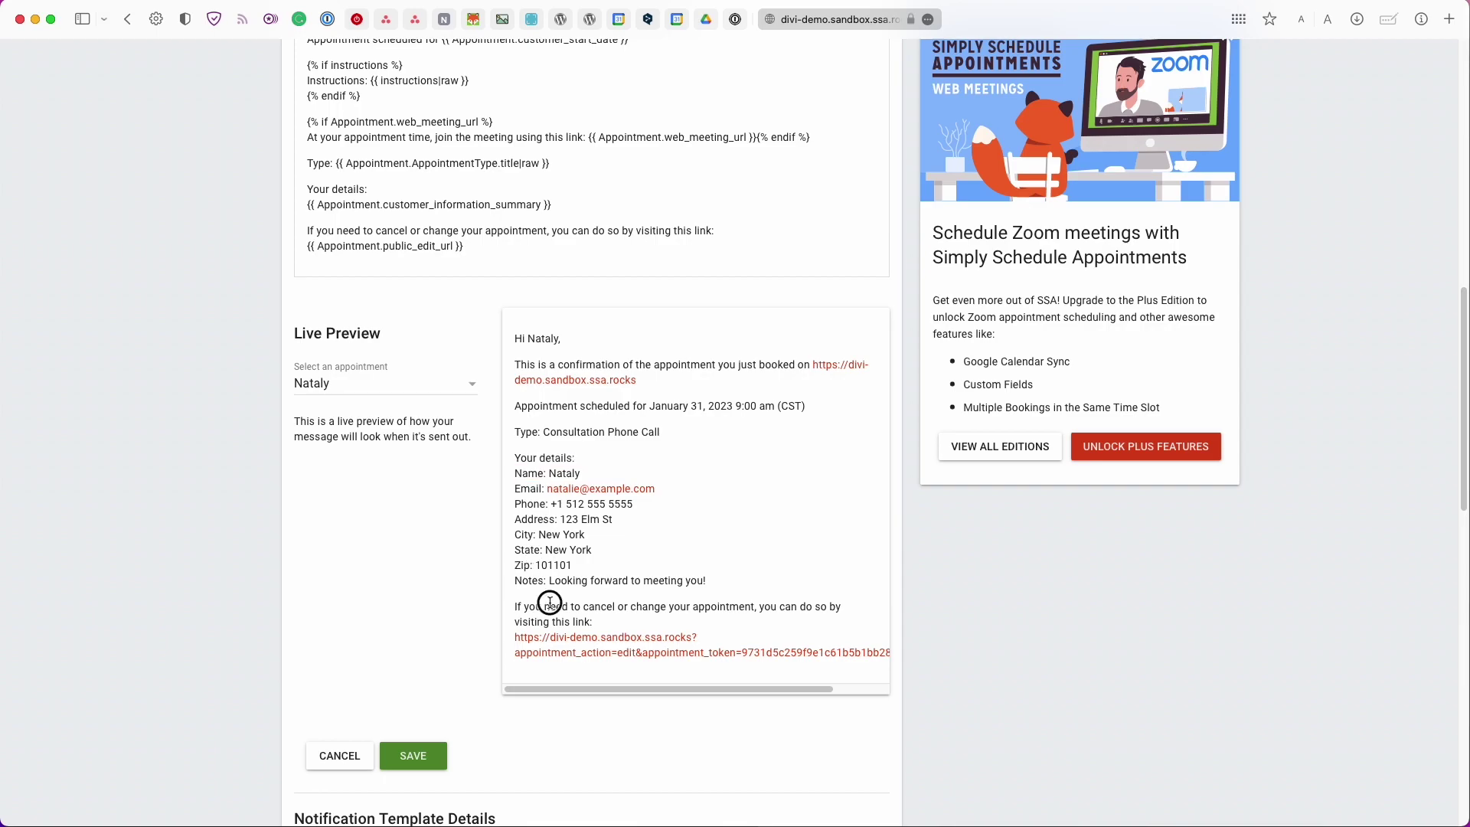
super+click(584, 655)
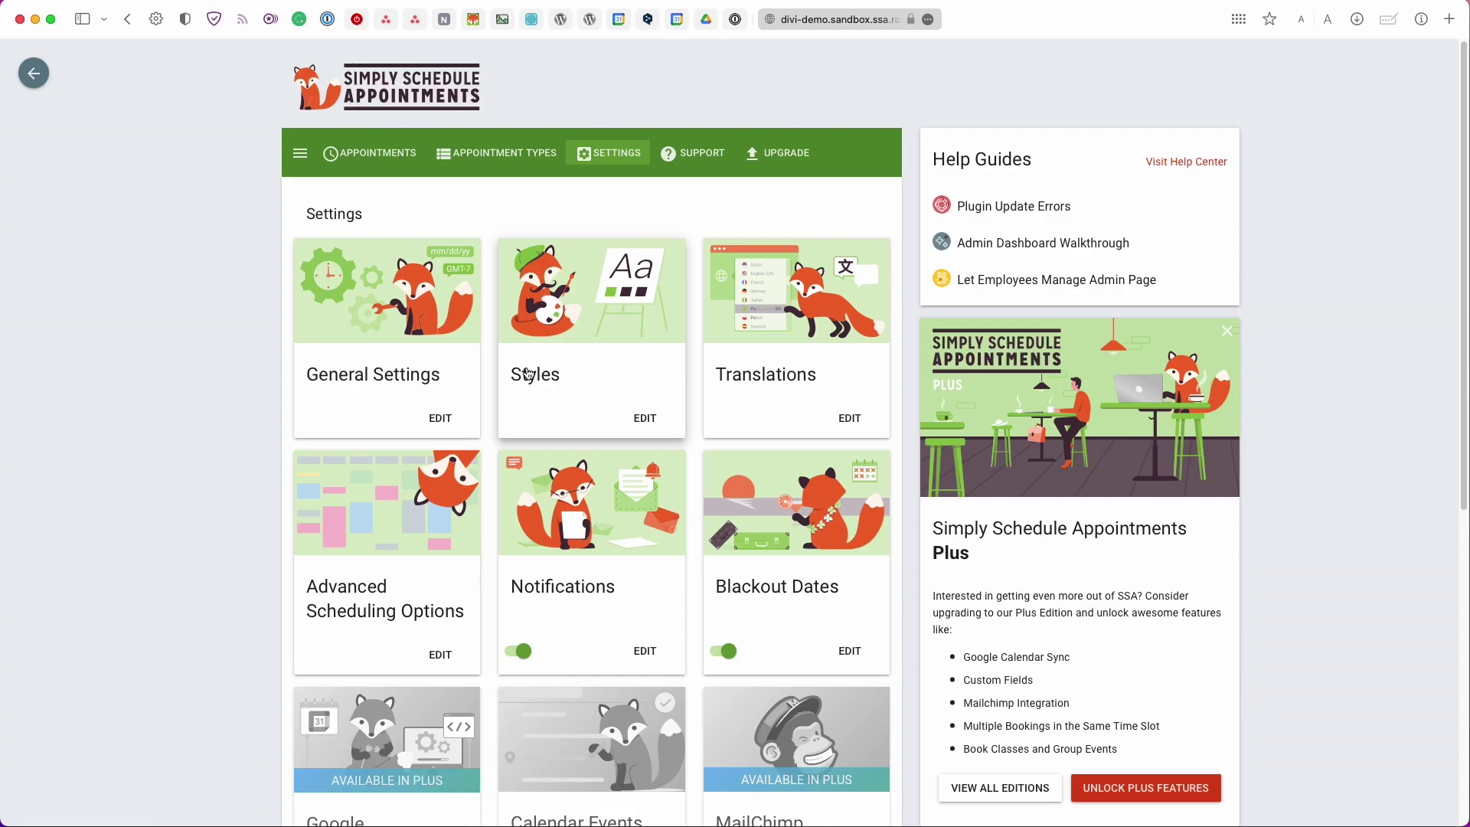
View the Blackout Dates settings, then go back to the settings overview
scroll(527, 373, down, 2)
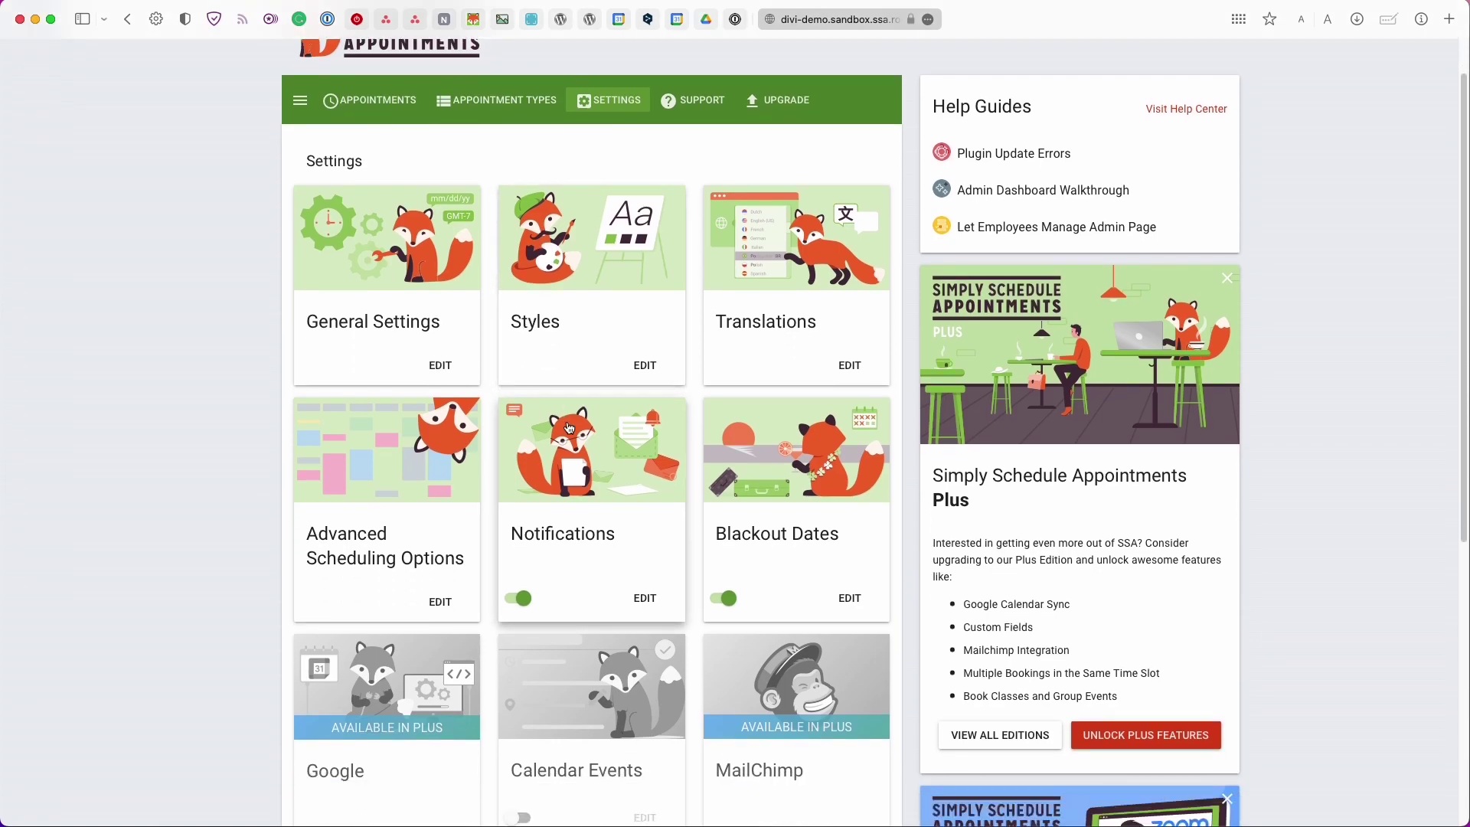
click(763, 572)
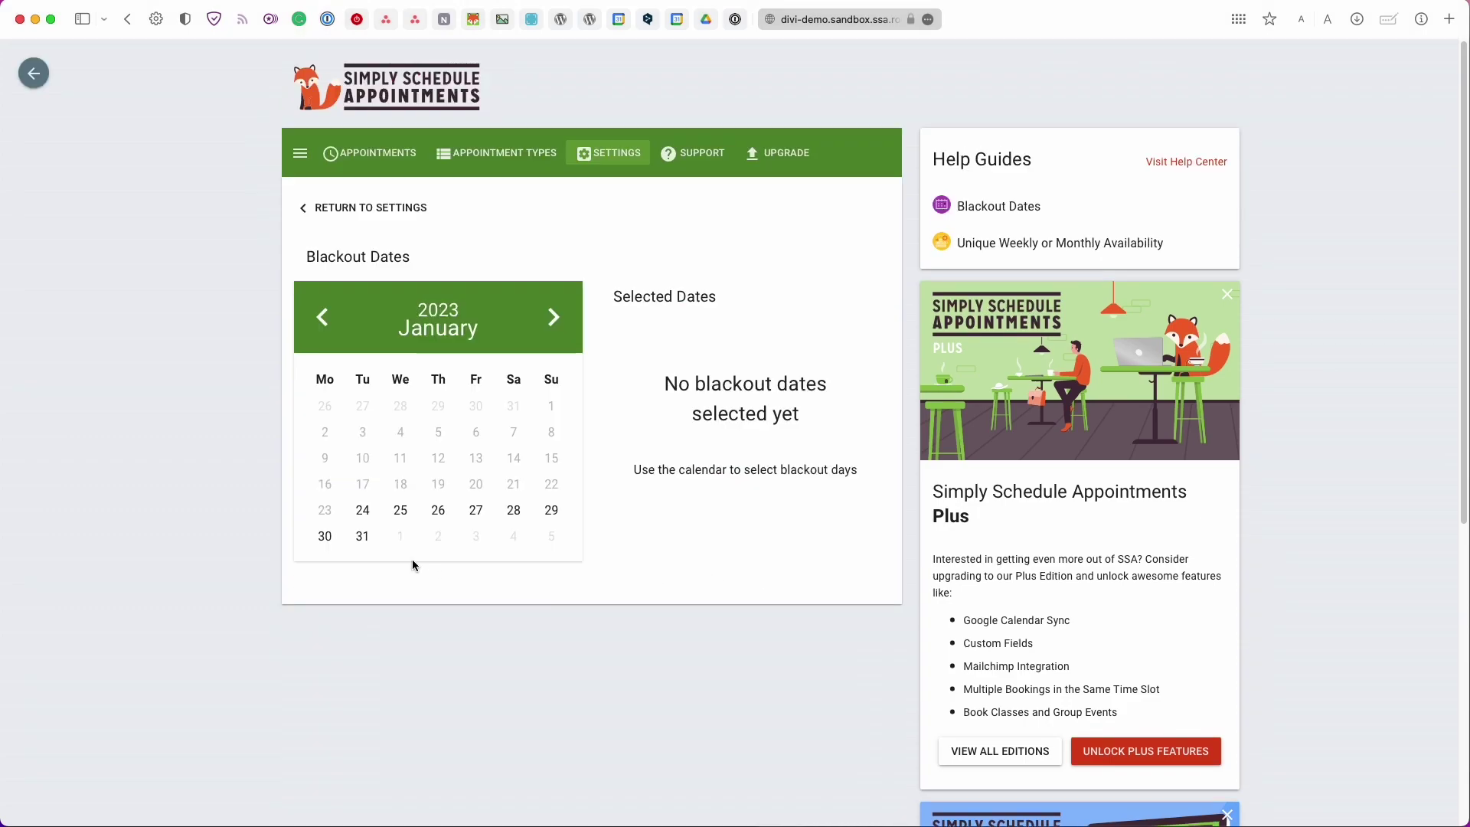
click(354, 219)
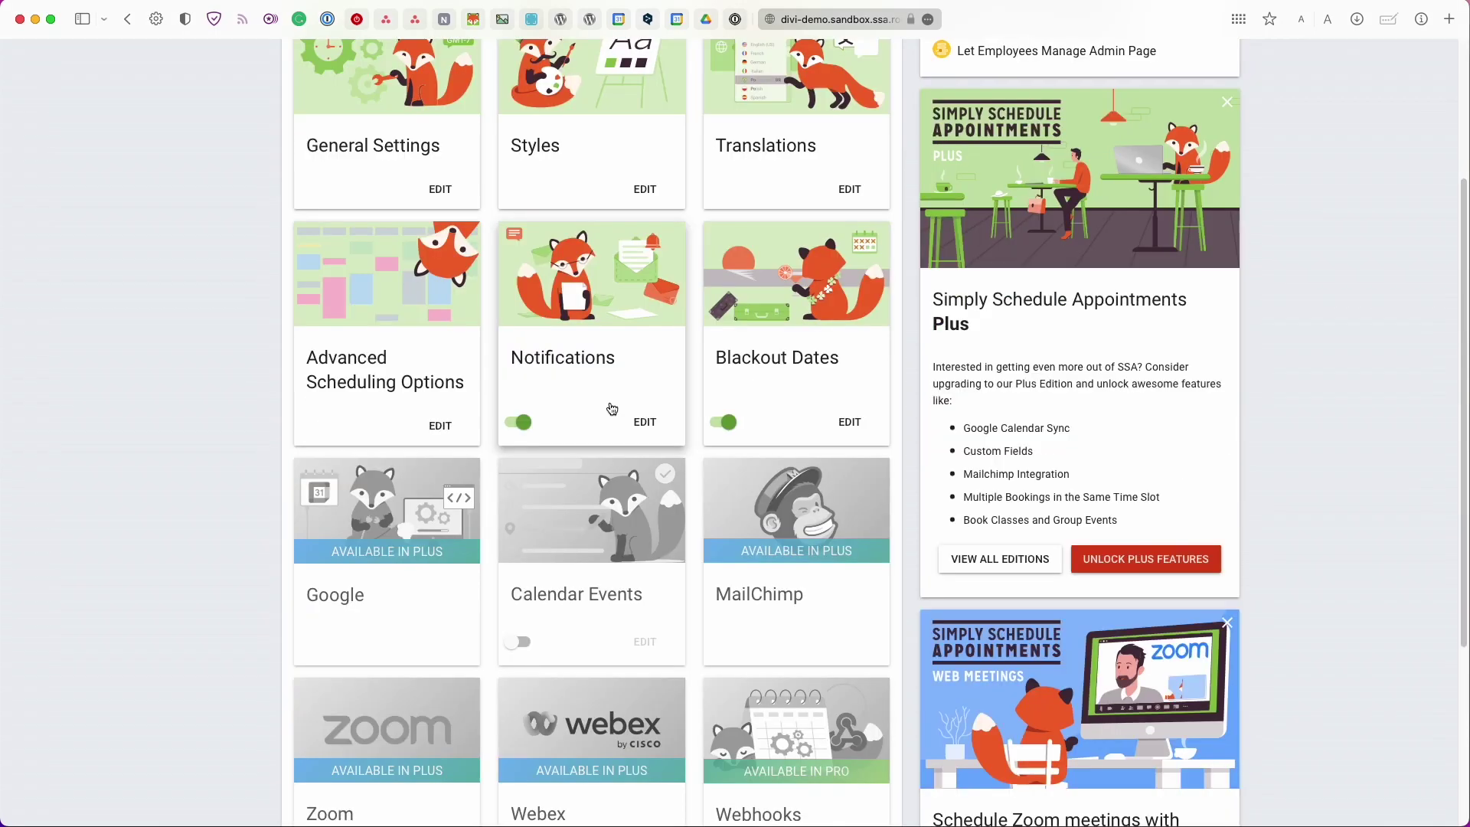
Turn on Calendar Events, view the Customer Confirmation Screen Event template, and leave without saving
scroll(414, 437, down, 5)
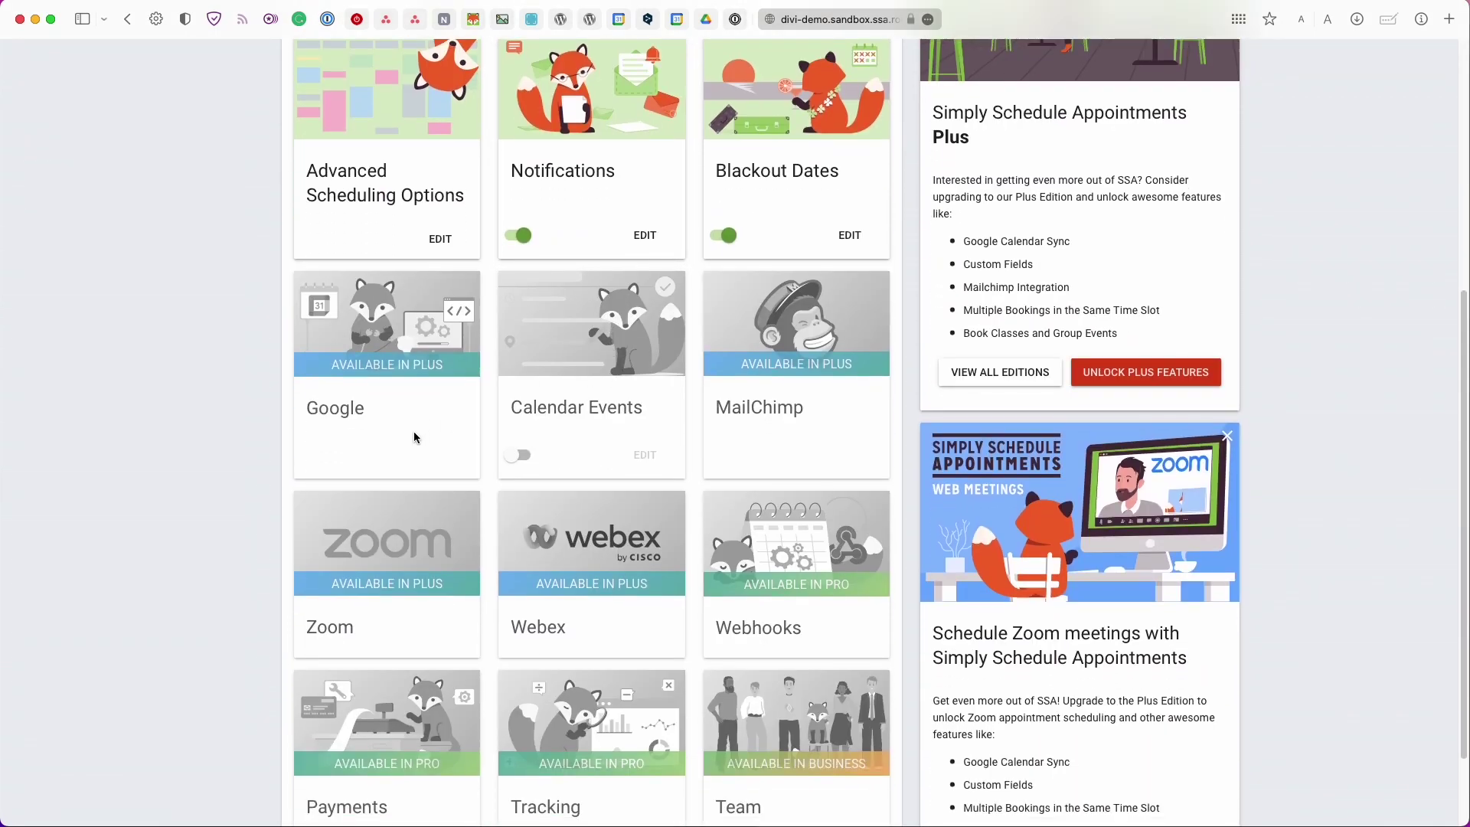
click(532, 445)
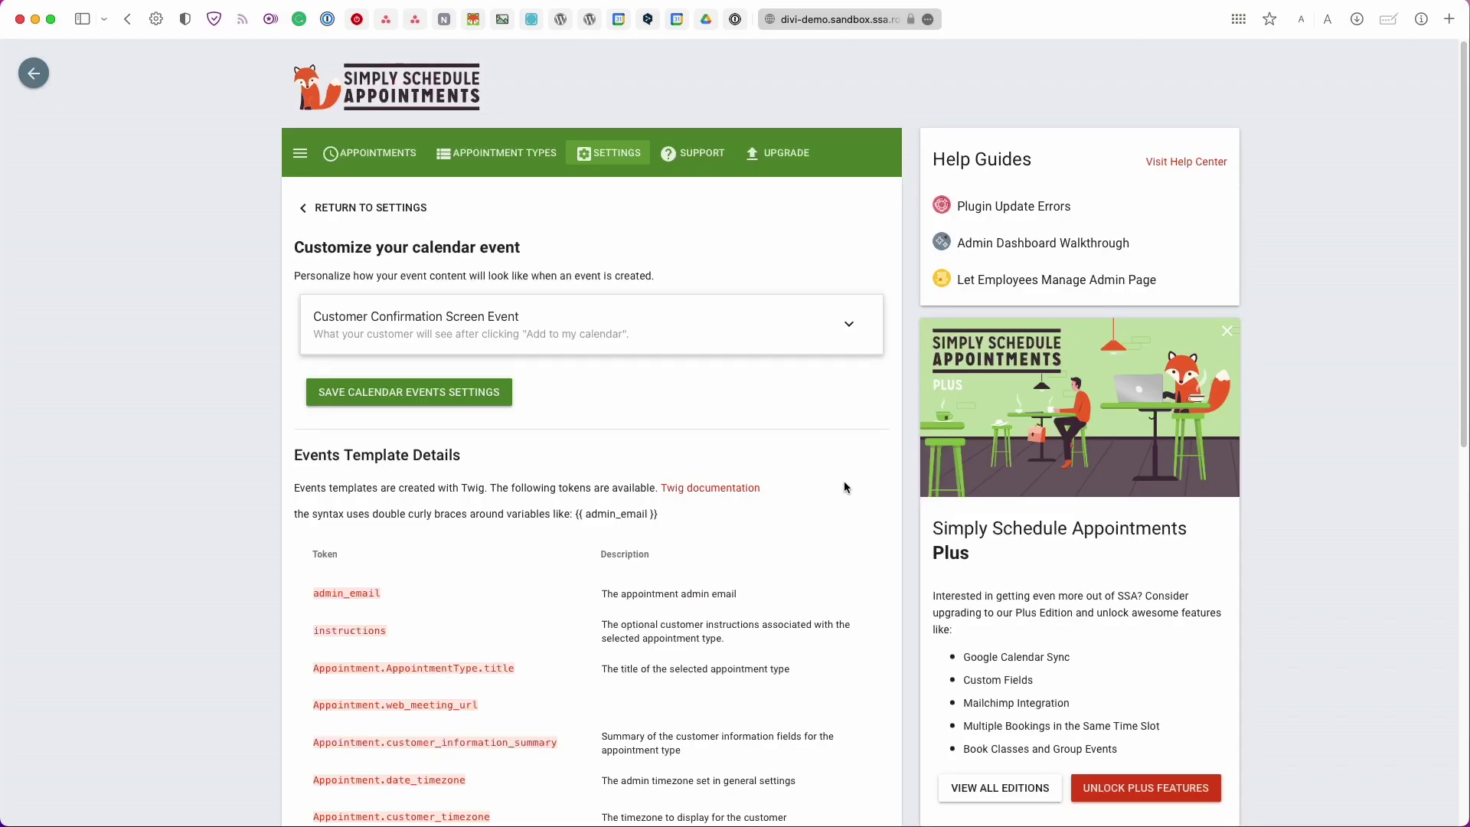
click(364, 342)
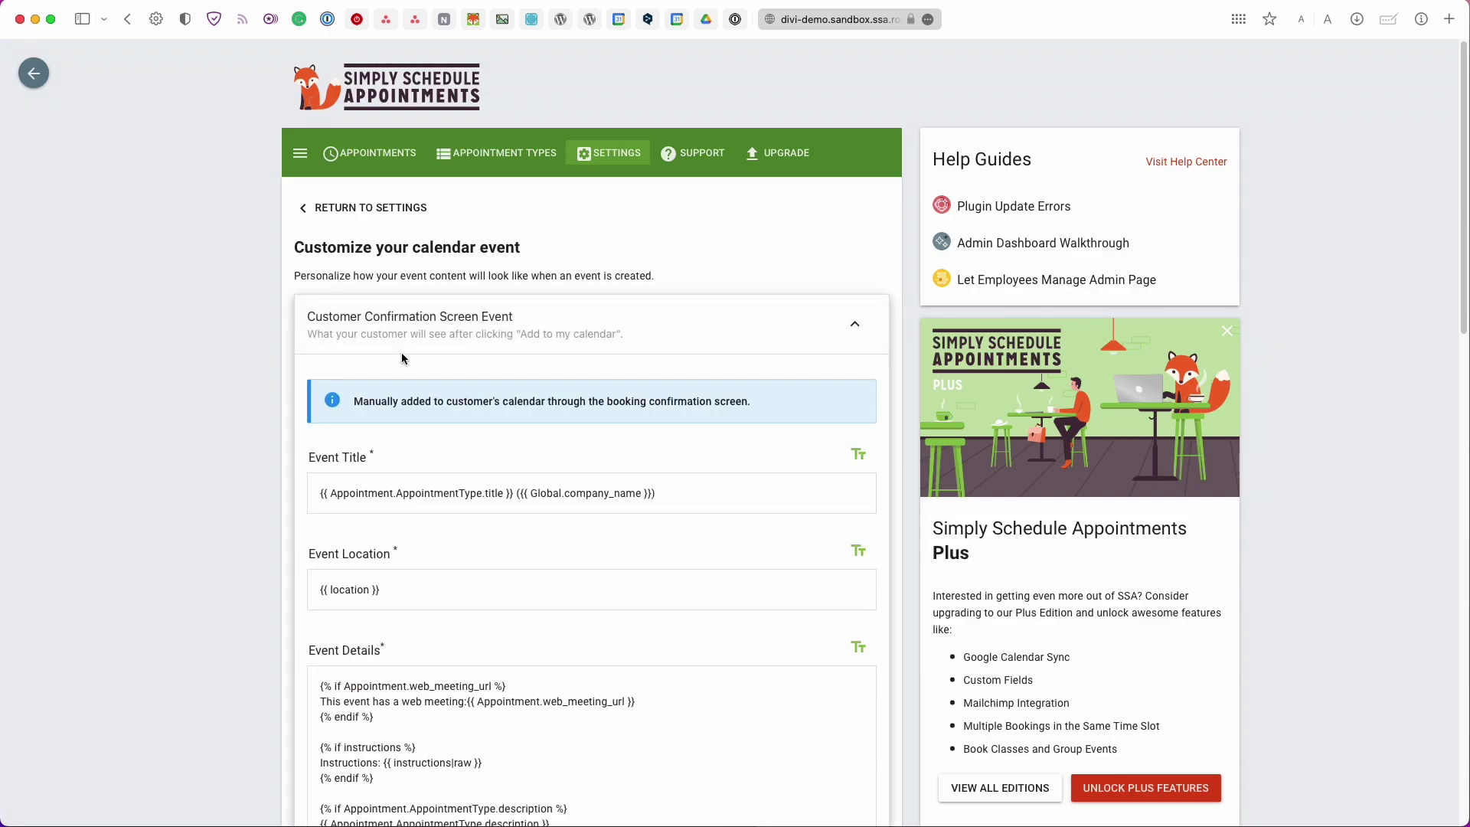
scroll(401, 356, down, 5)
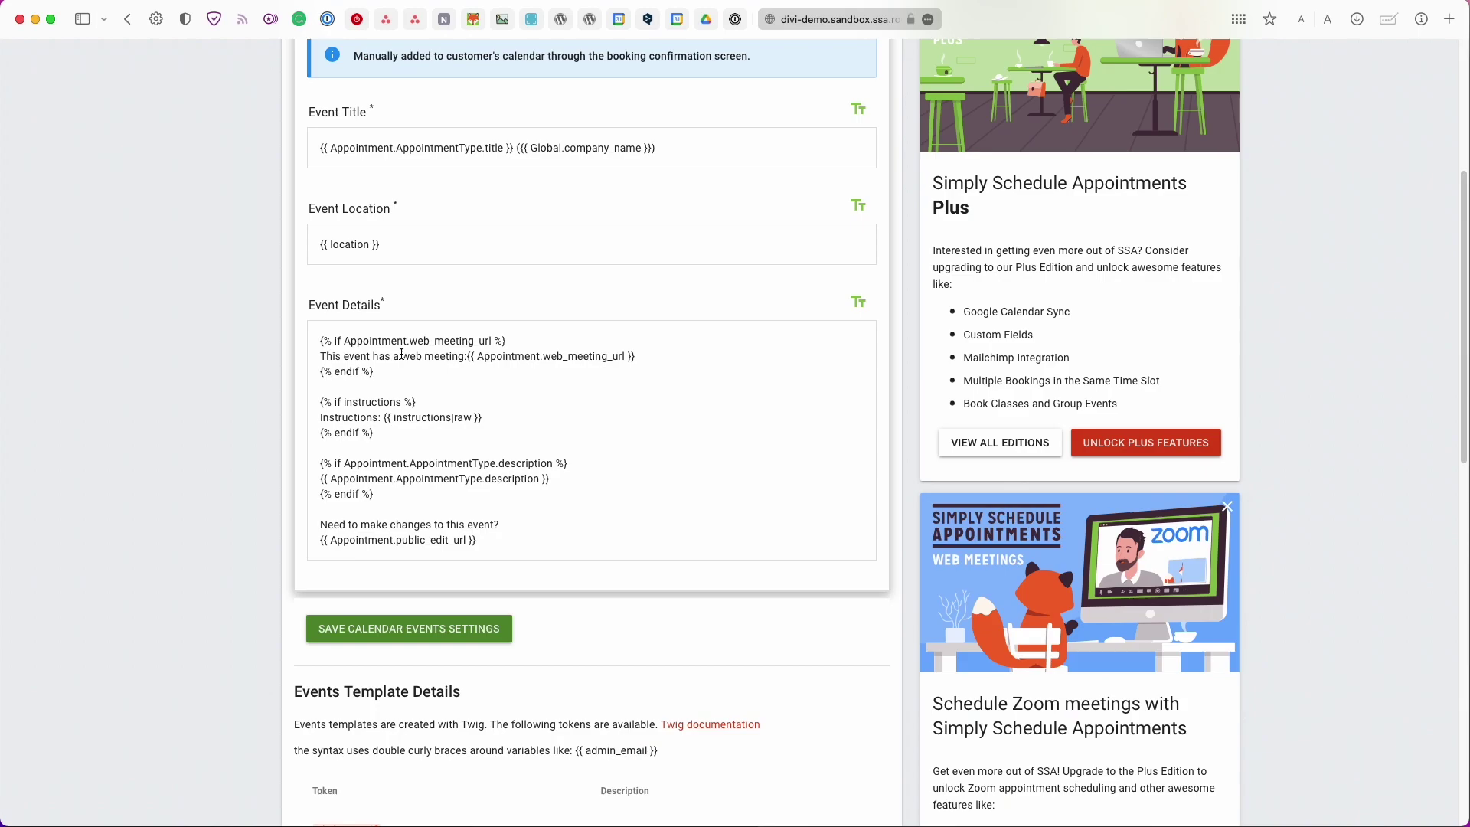
scroll(401, 354, up, 4)
key(super+bracketleft)
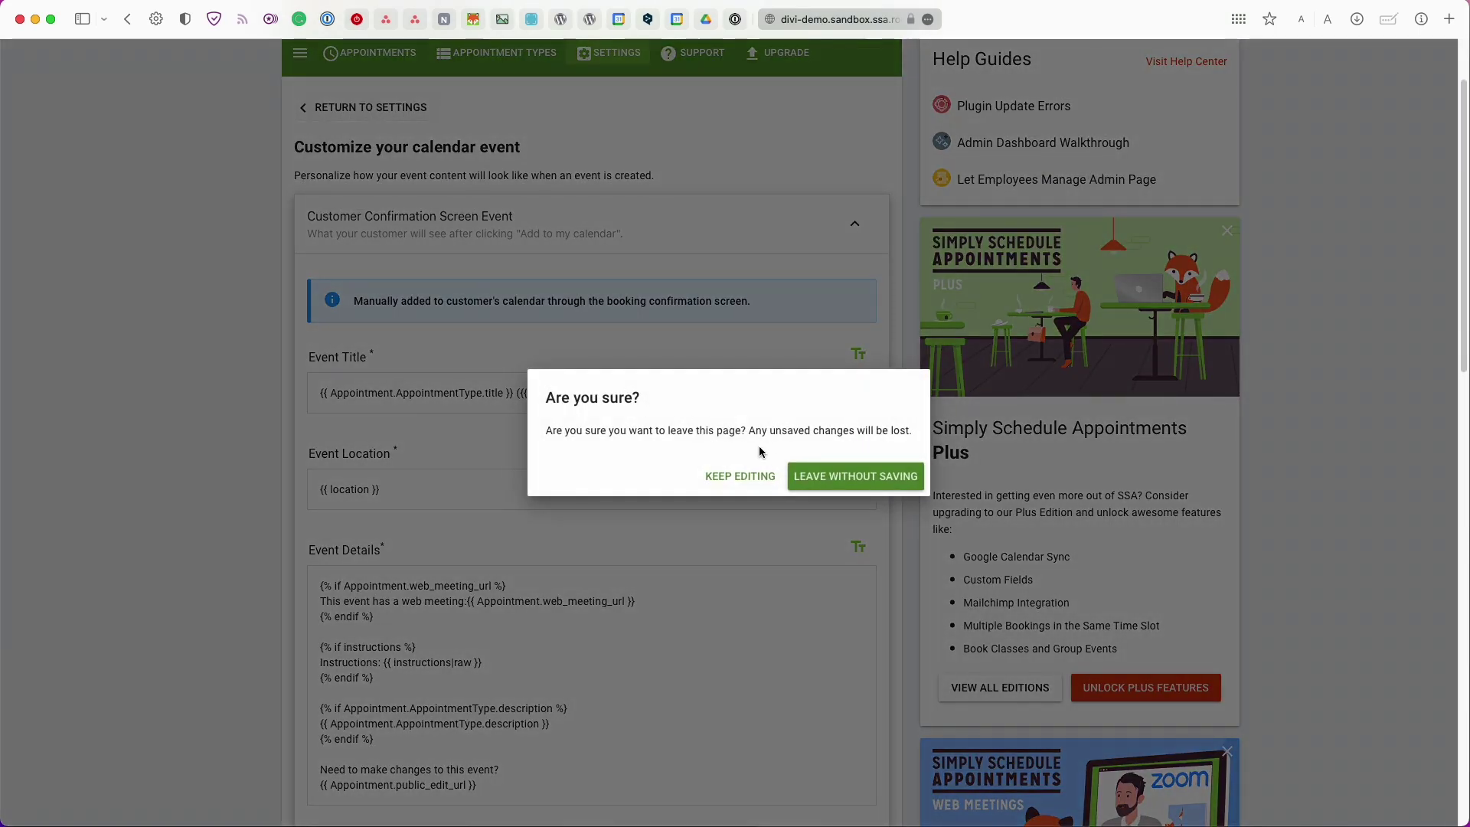
click(815, 481)
Review the Simply Schedule Appointments settings cards, then return to the WordPress Dashboard
scroll(794, 468, down, 5)
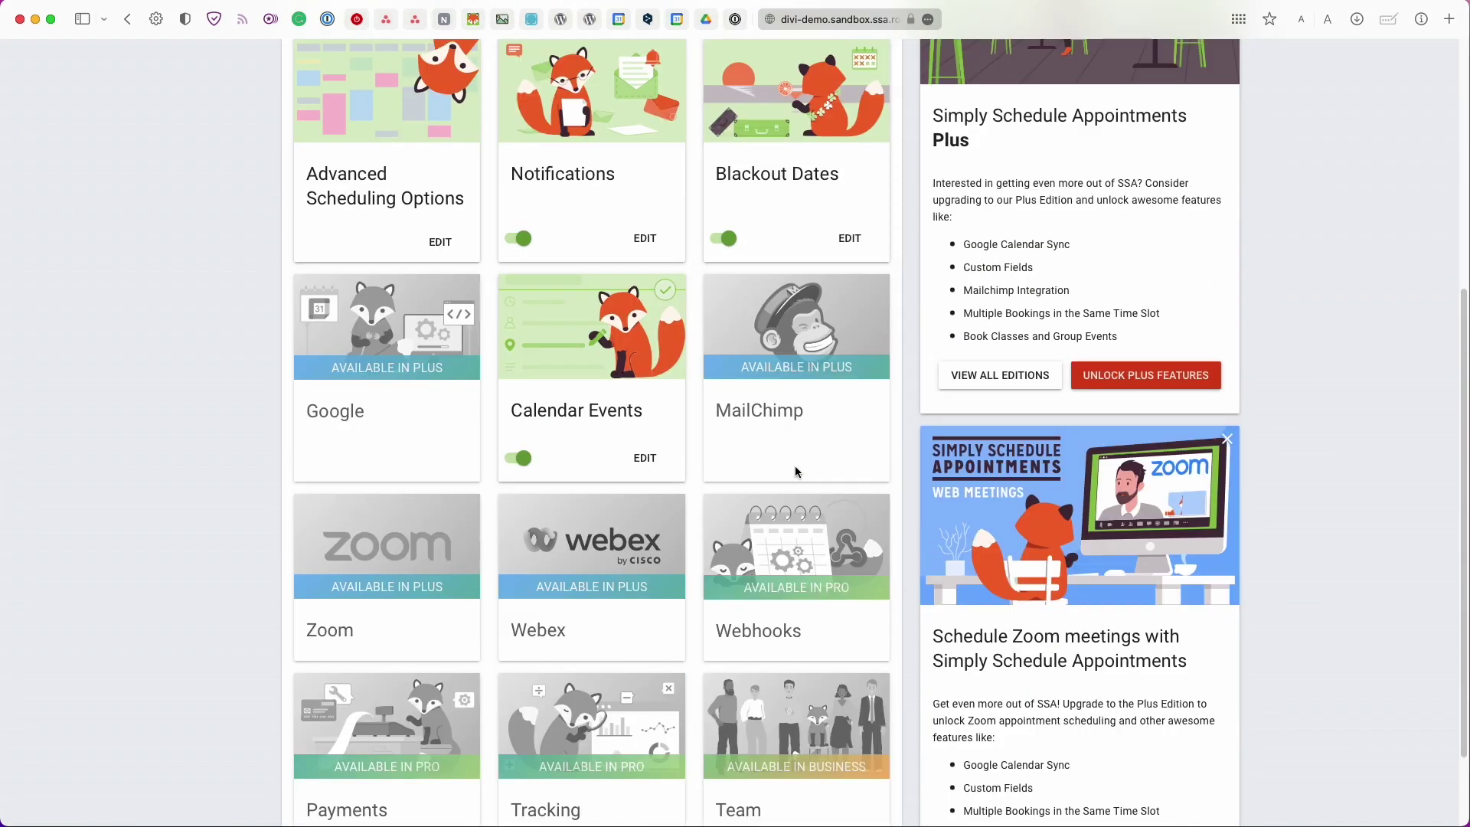
scroll(795, 472, down, 1)
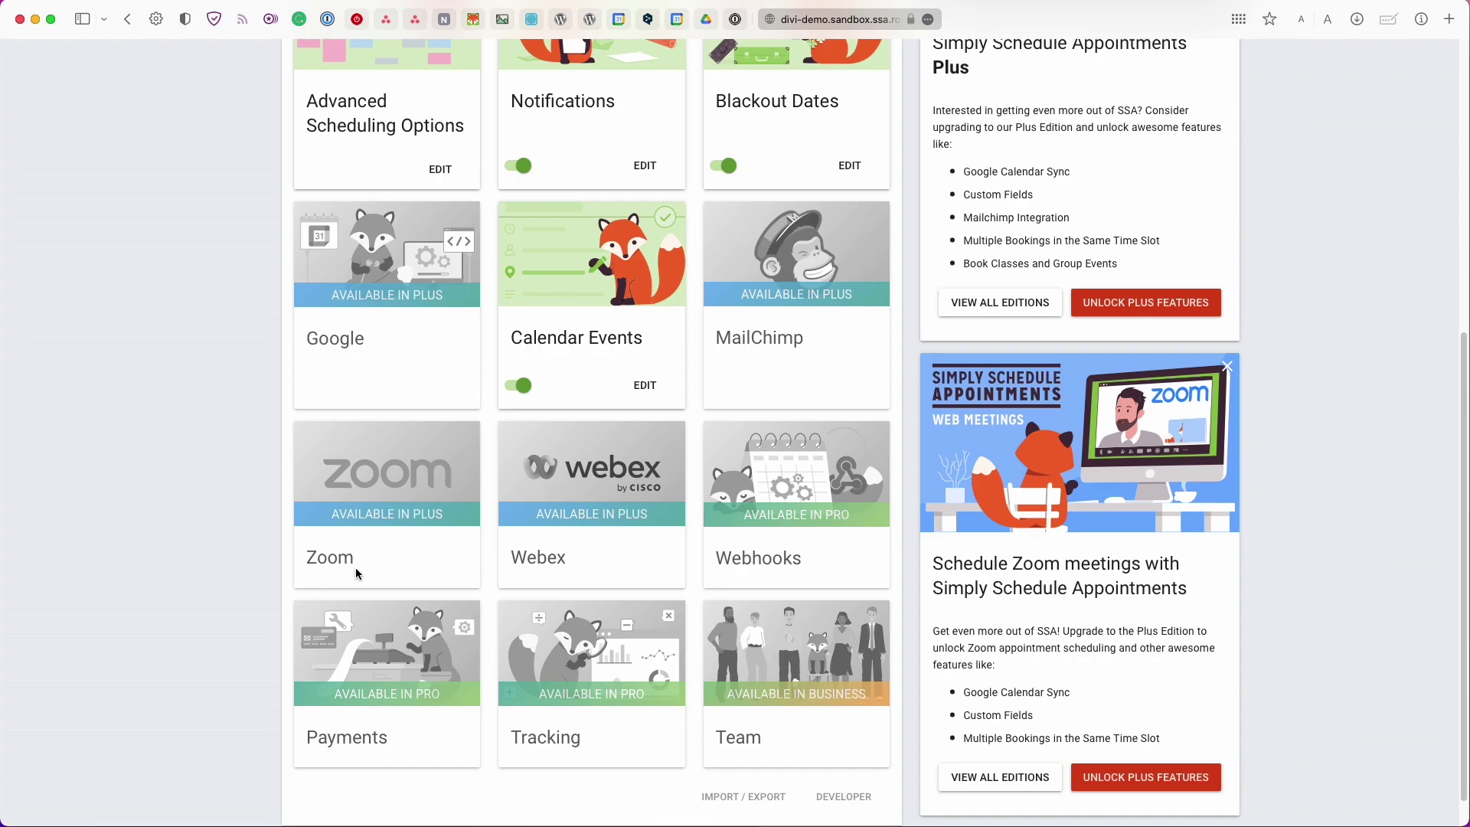
scroll(356, 571, down, 1)
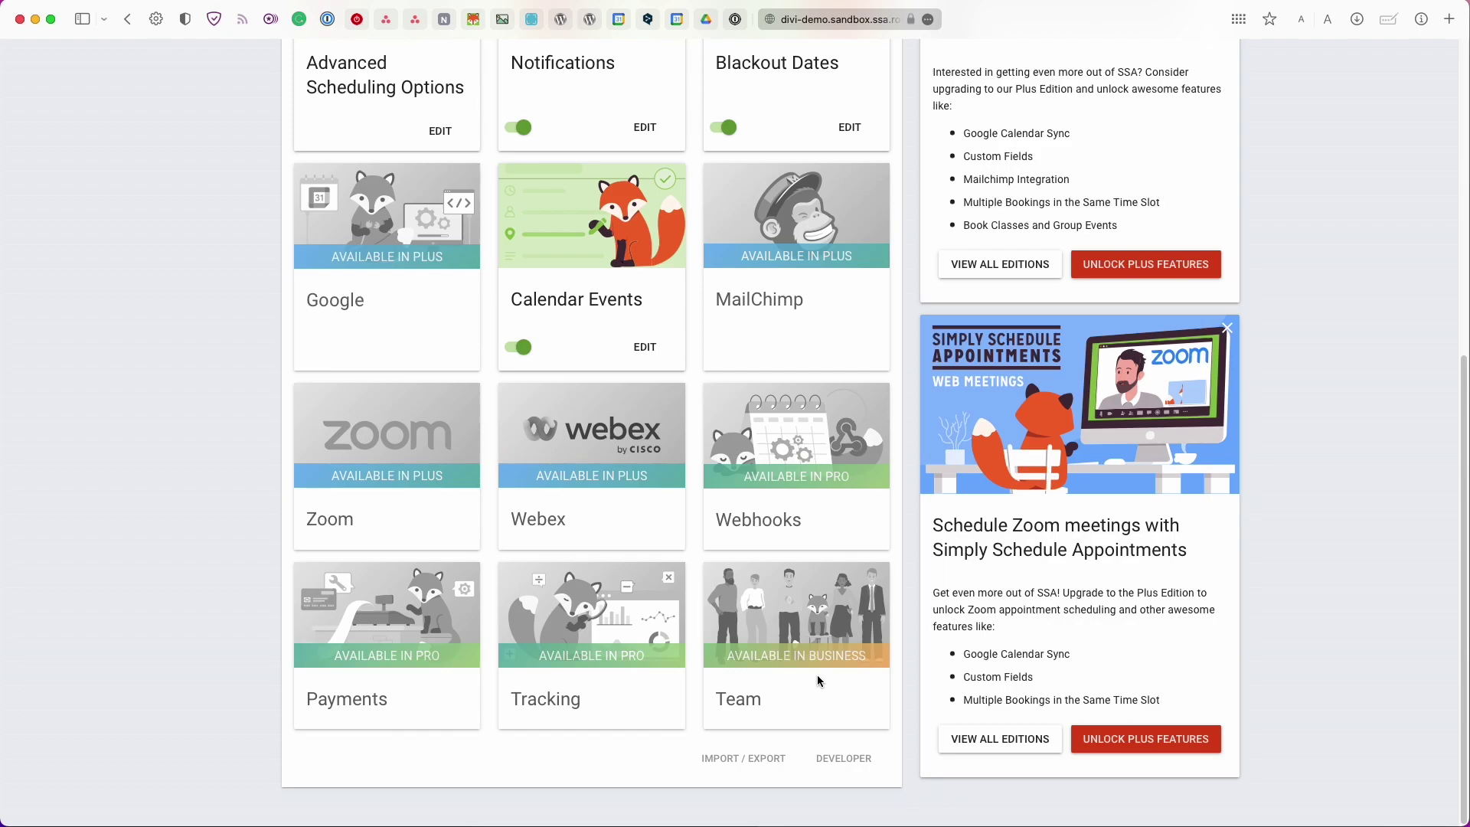
scroll(816, 680, up, 3)
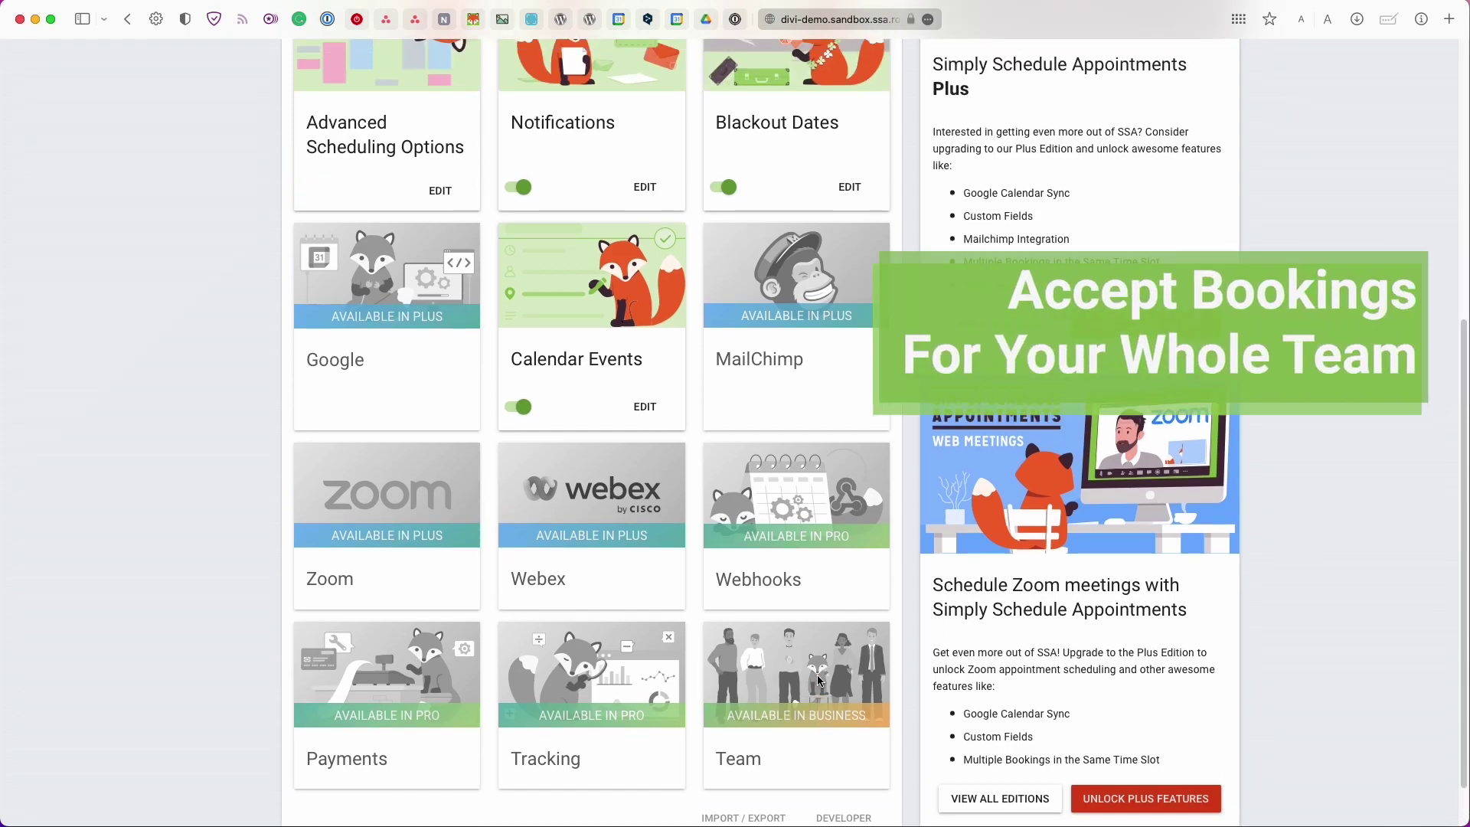
scroll(818, 680, down, 3)
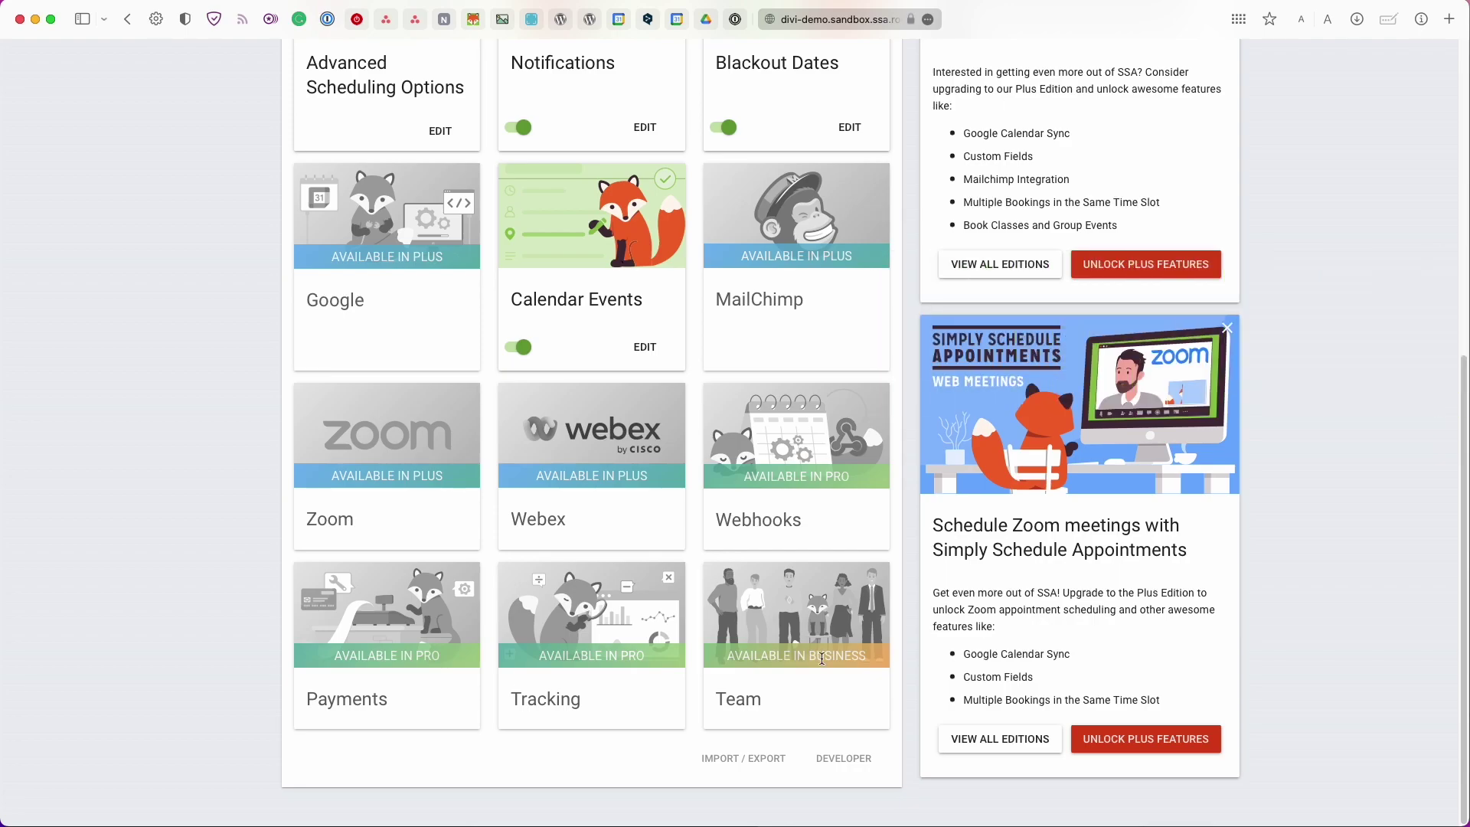
scroll(821, 658, up, 11)
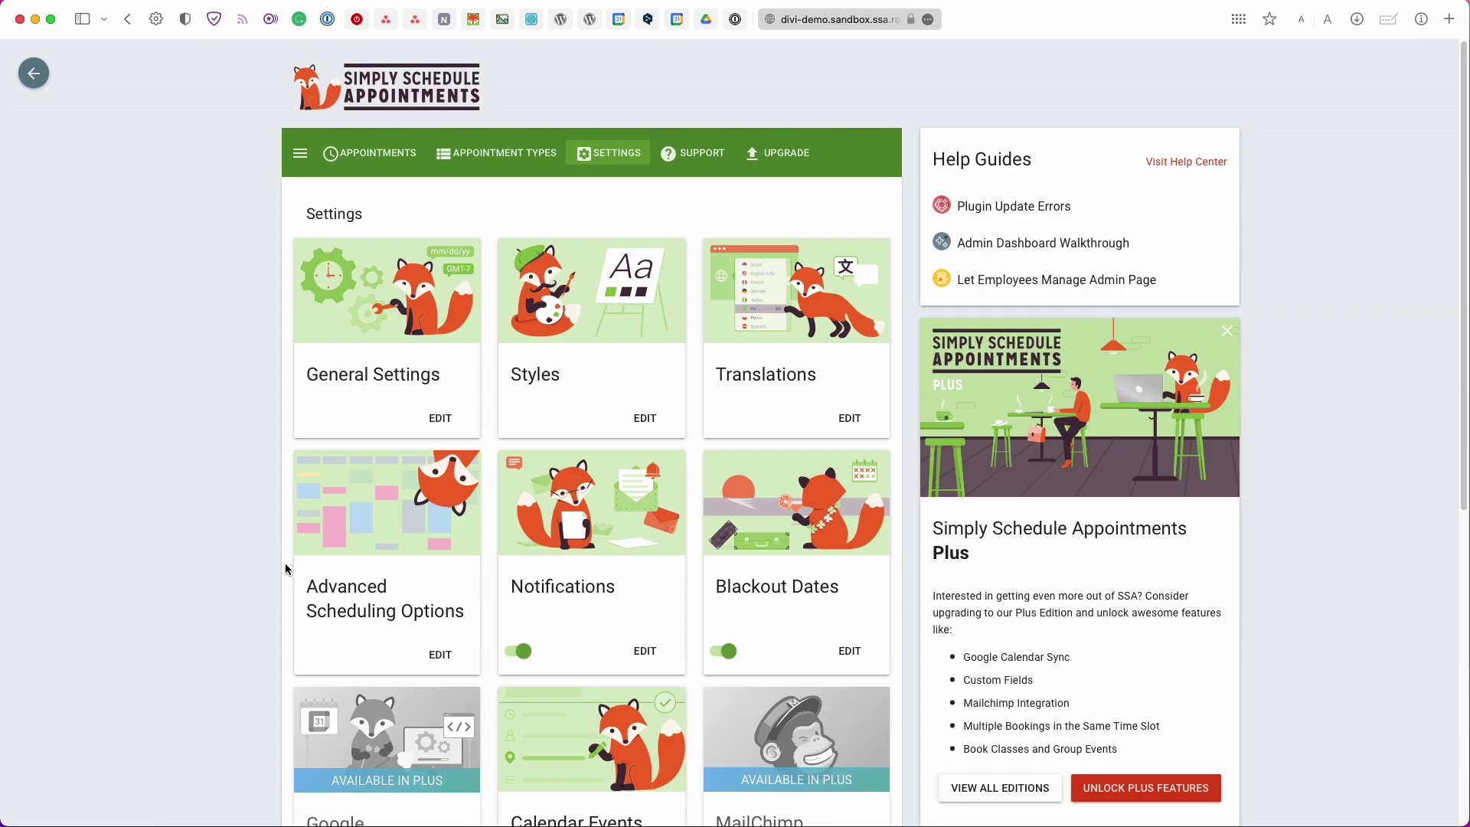
click(44, 76)
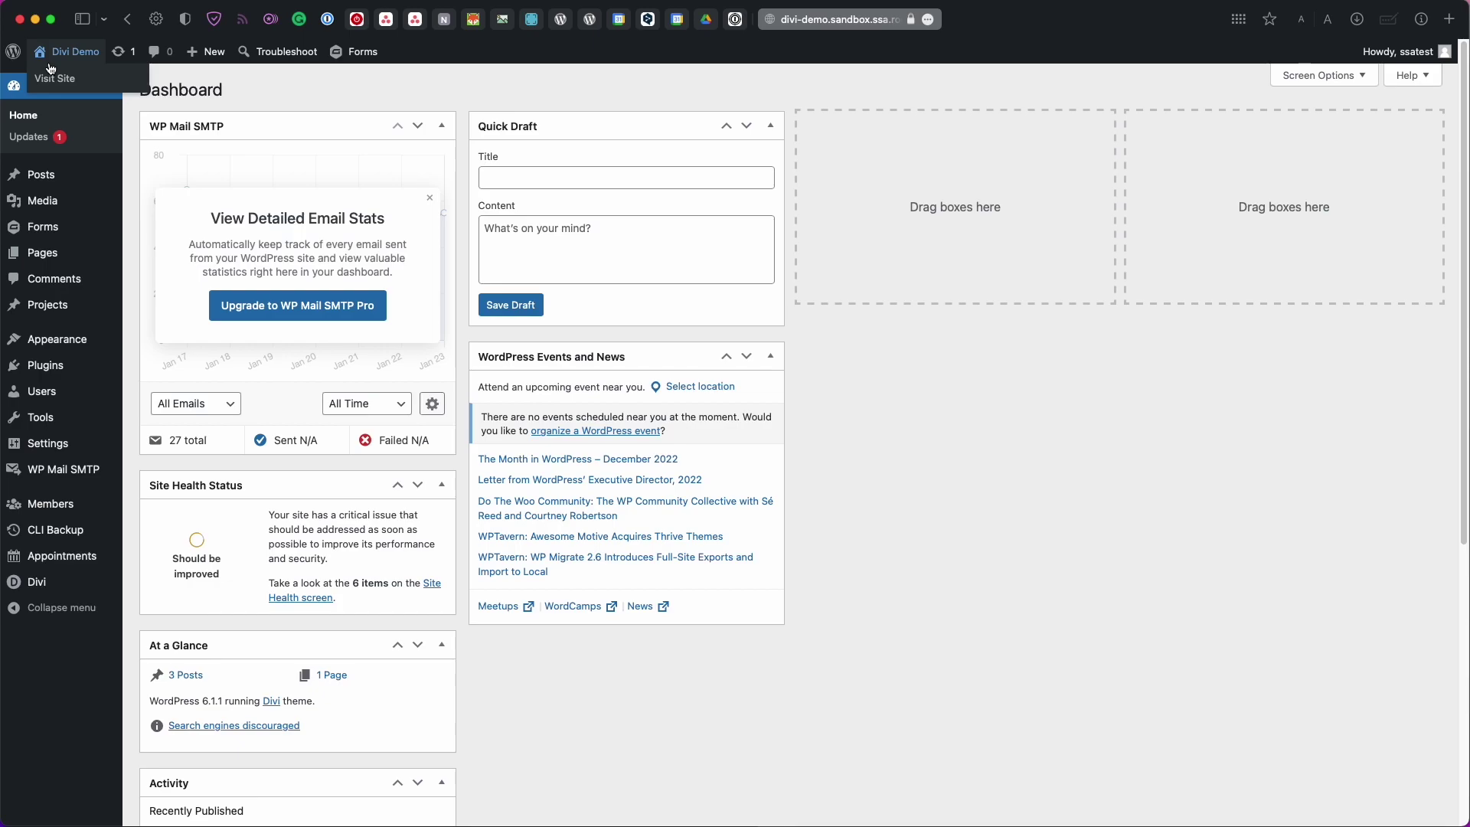